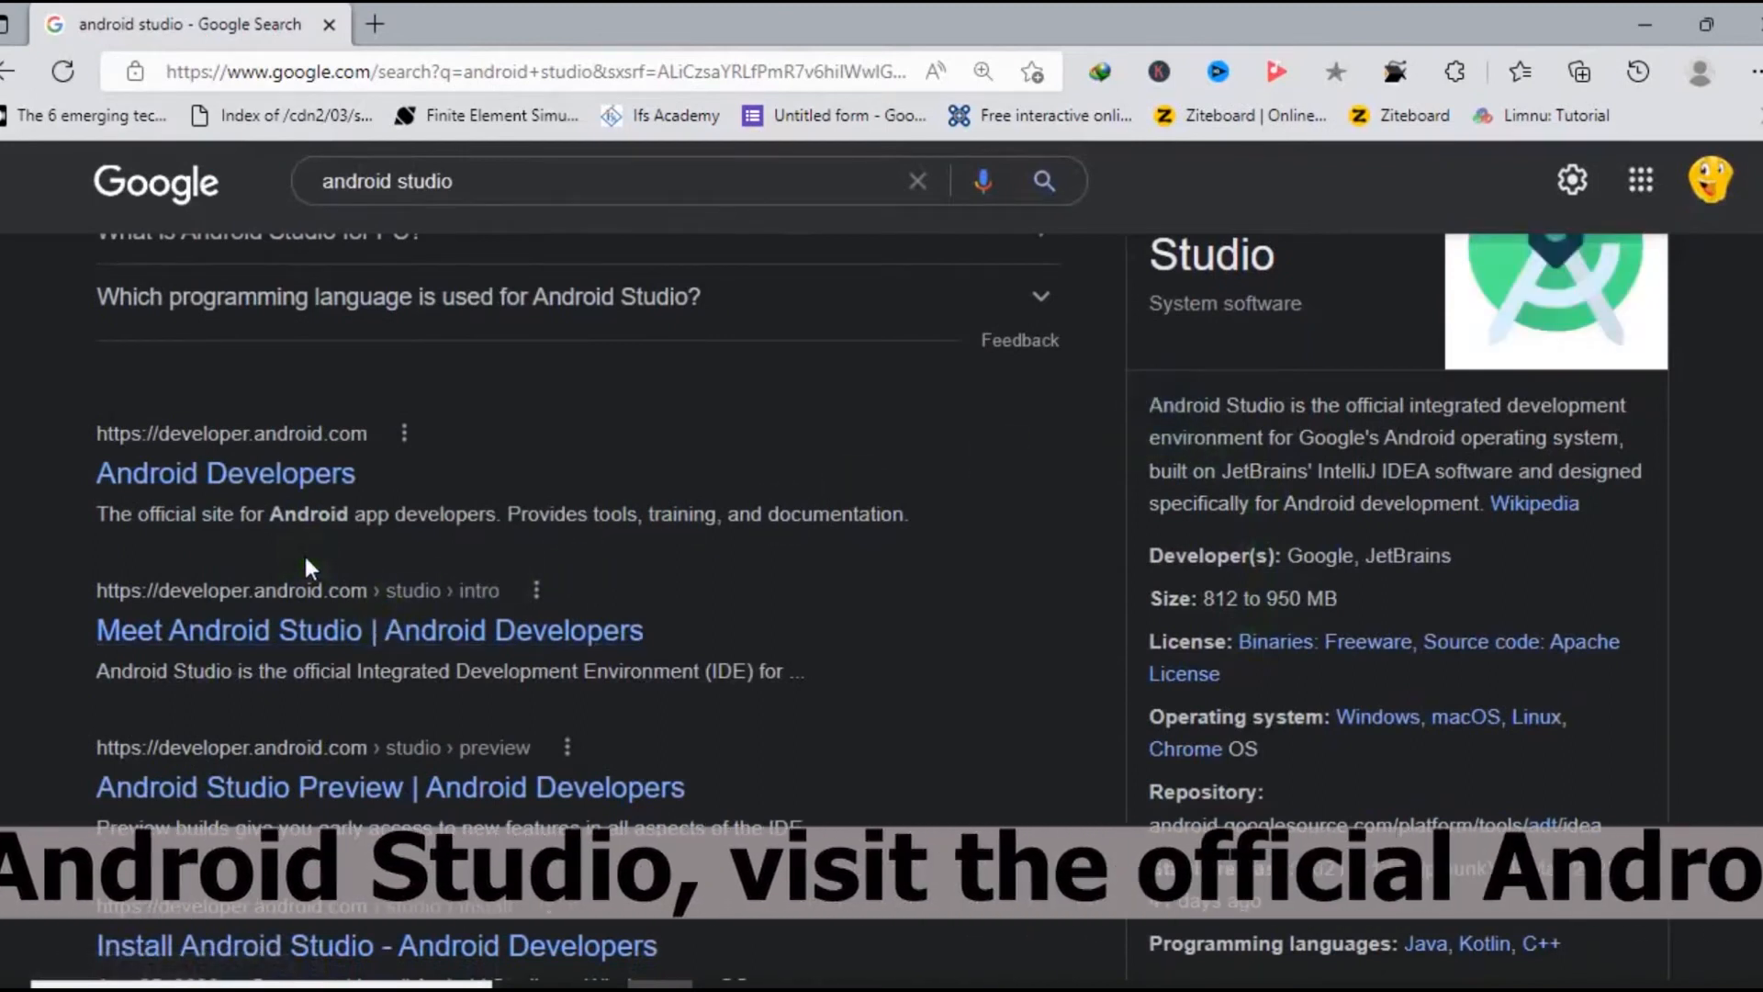
Find the "Download Android Studio and SDK tools" search result from developer.android.com and open it in a new tab.
scroll(371, 551, "down", 4)
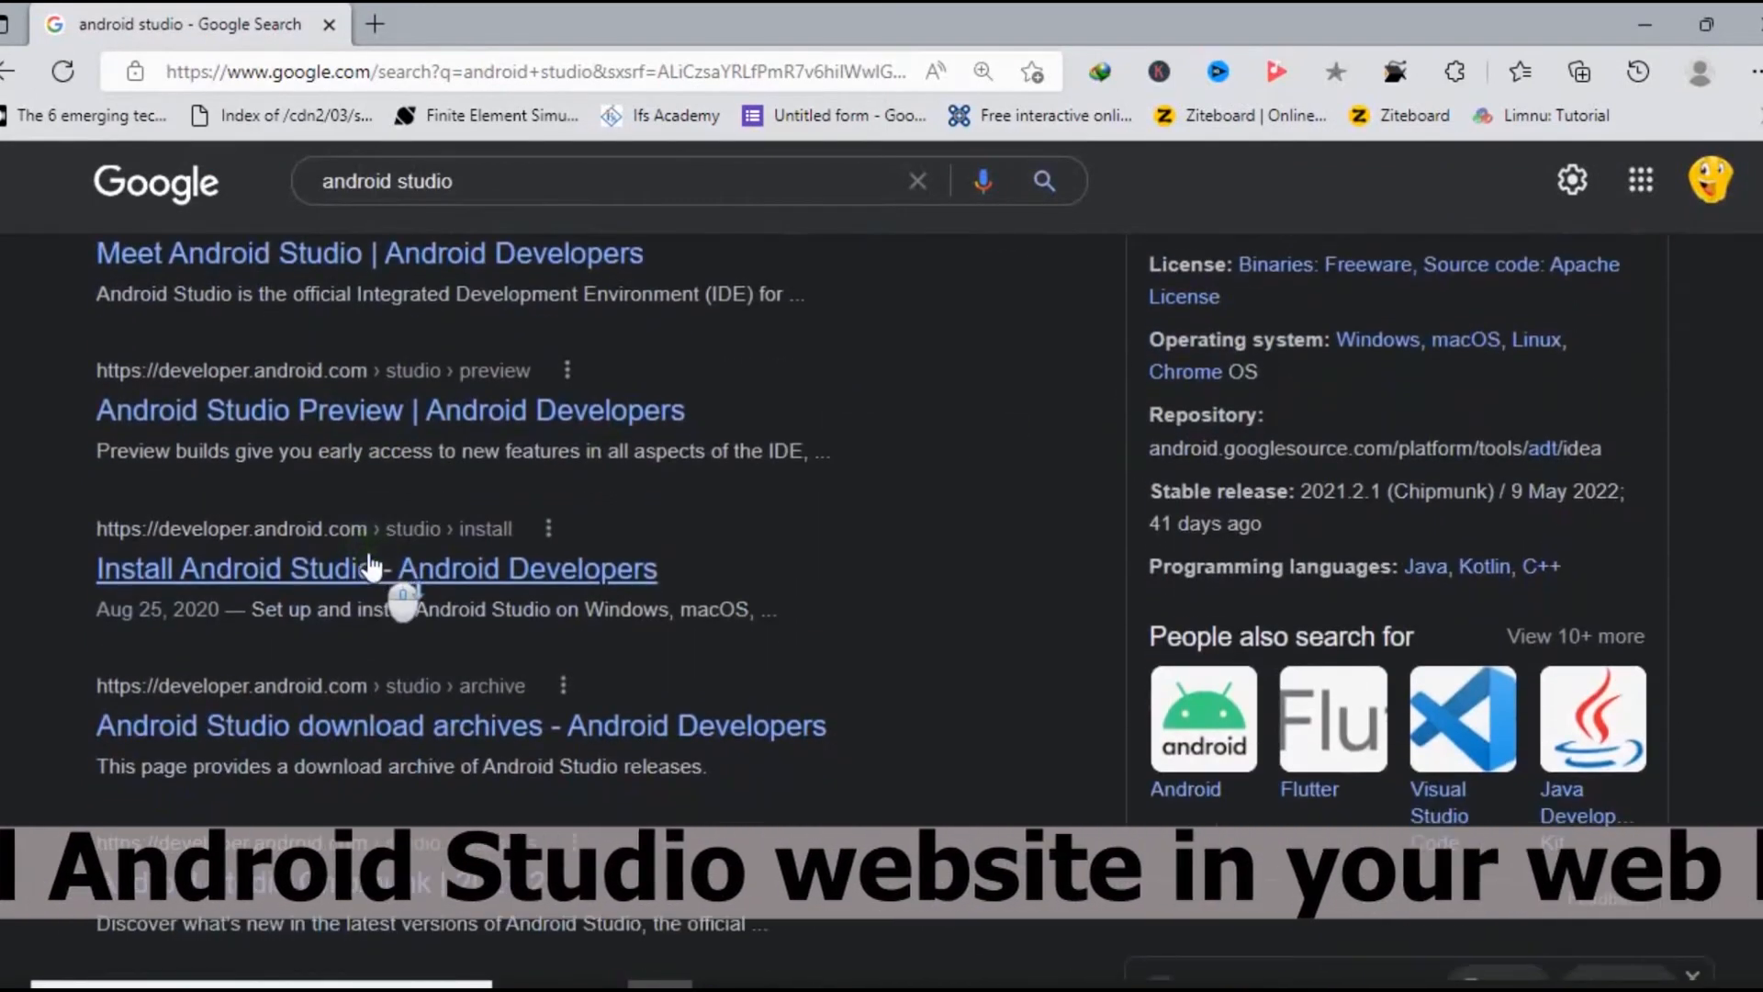
scroll(371, 568, "up", 12)
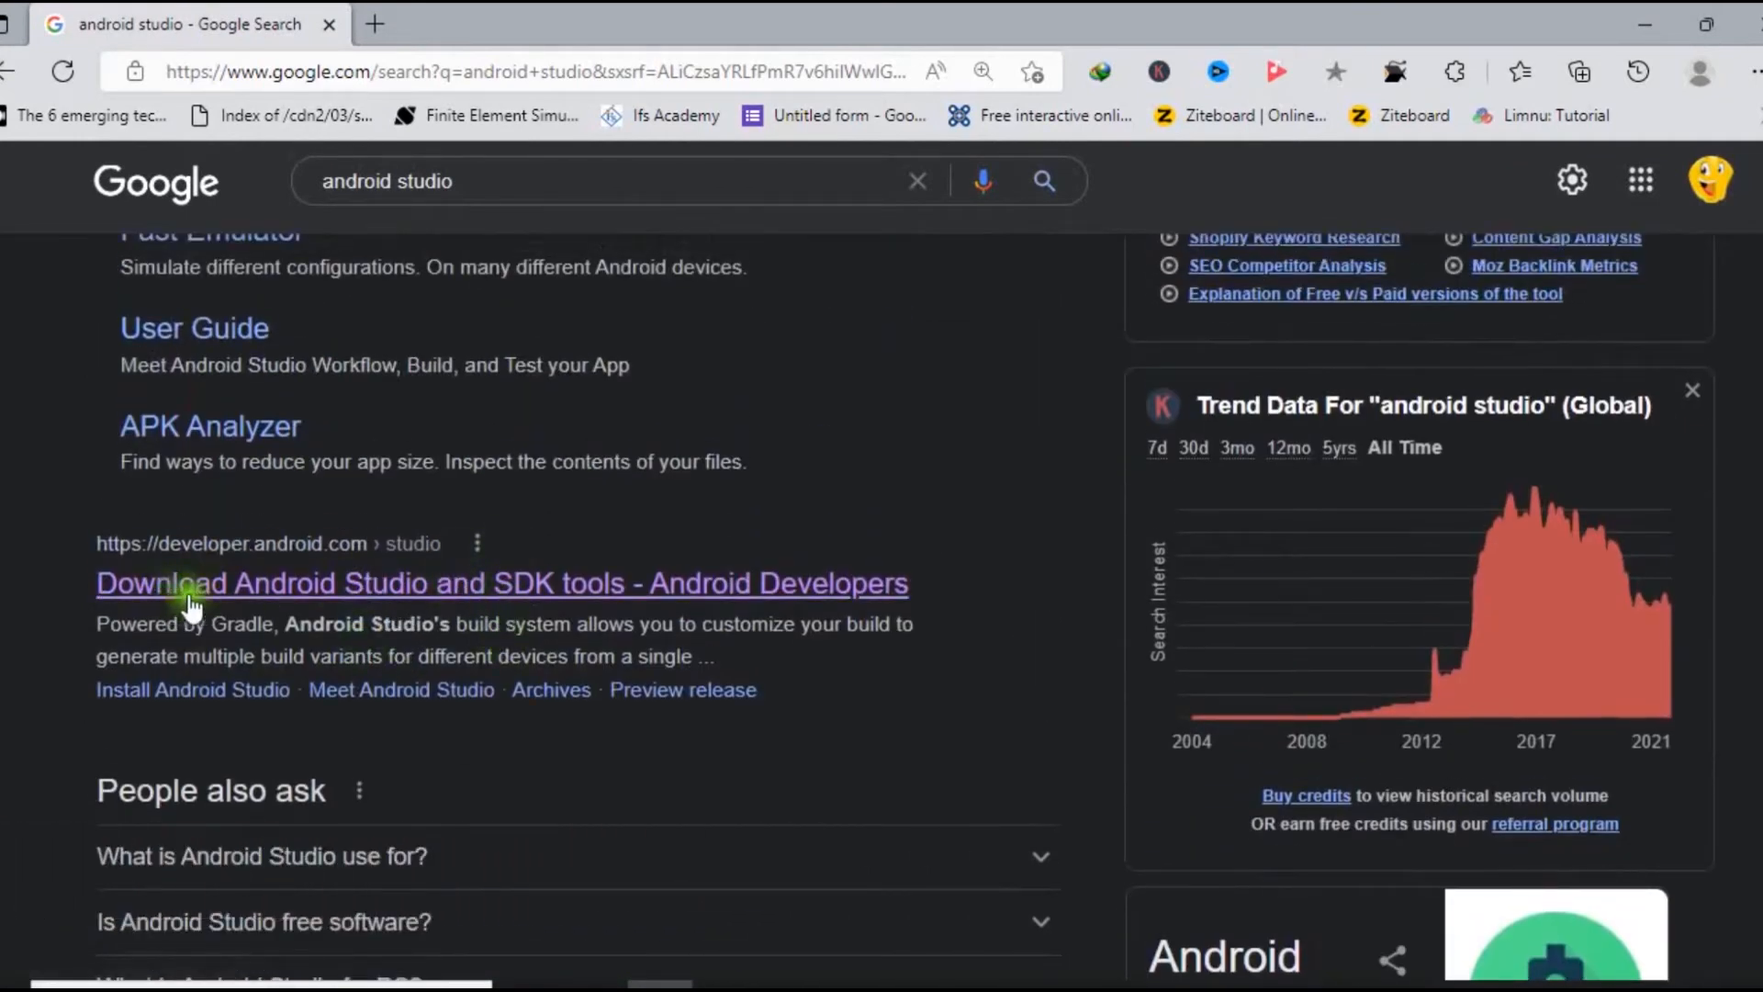
right_click(403, 595)
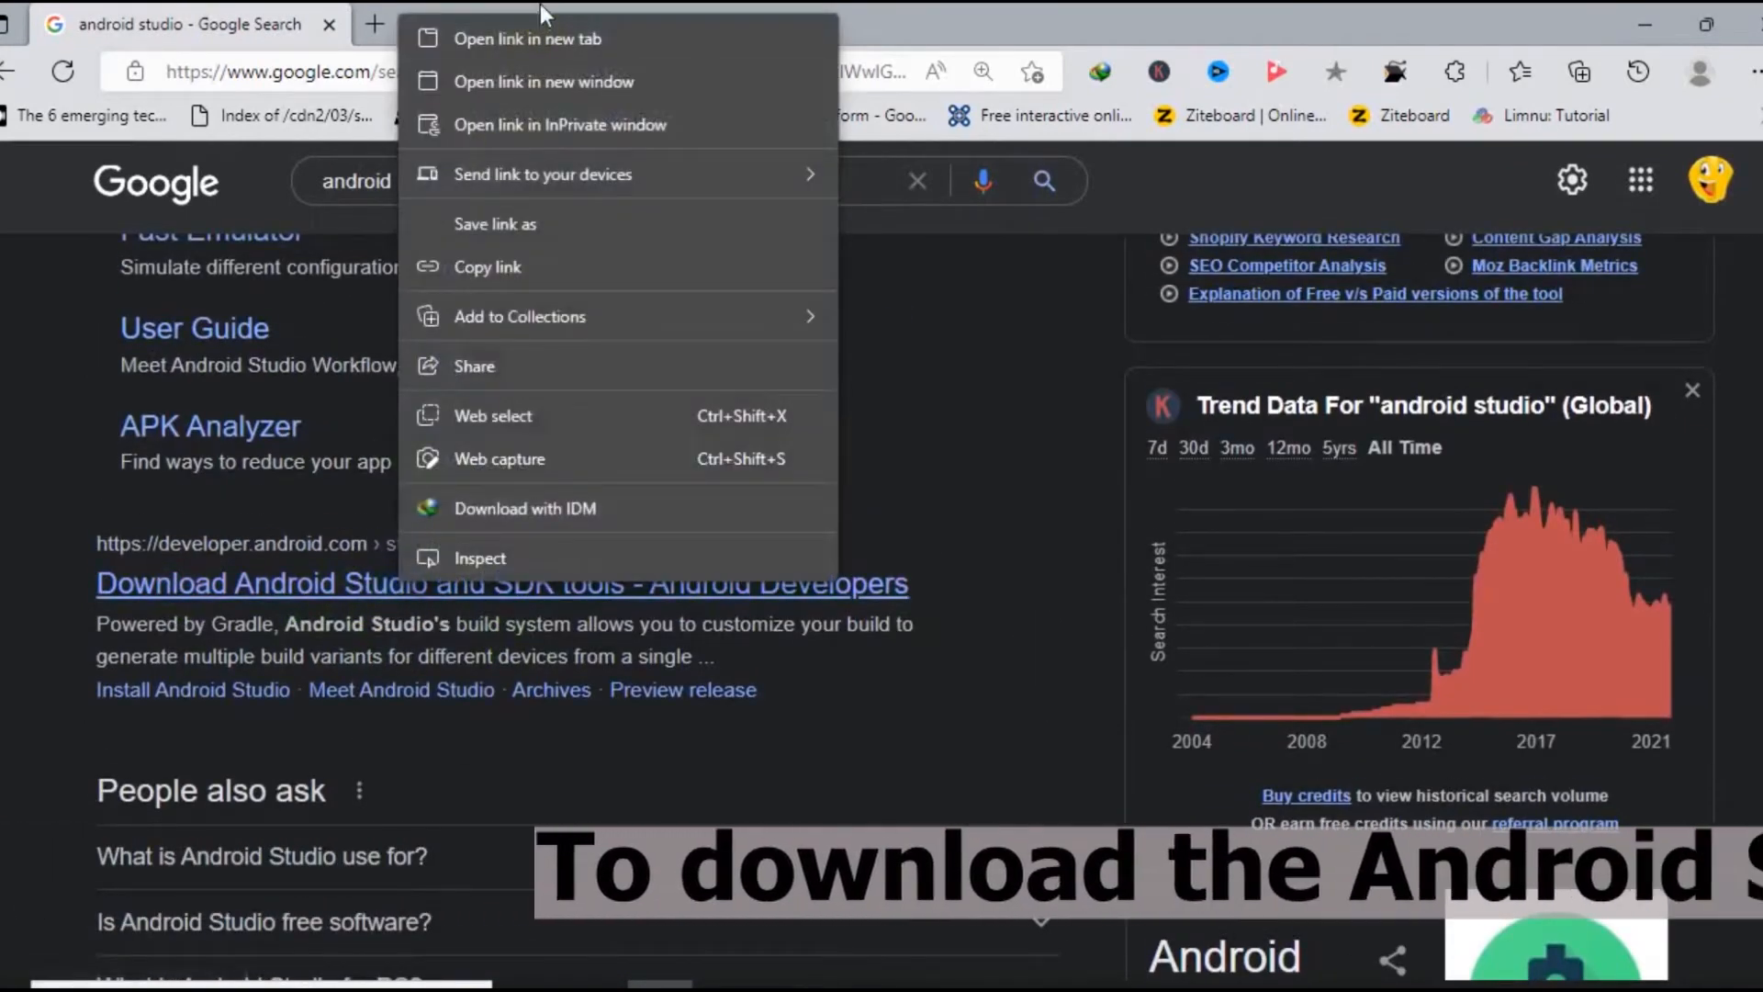
left_click(547, 35)
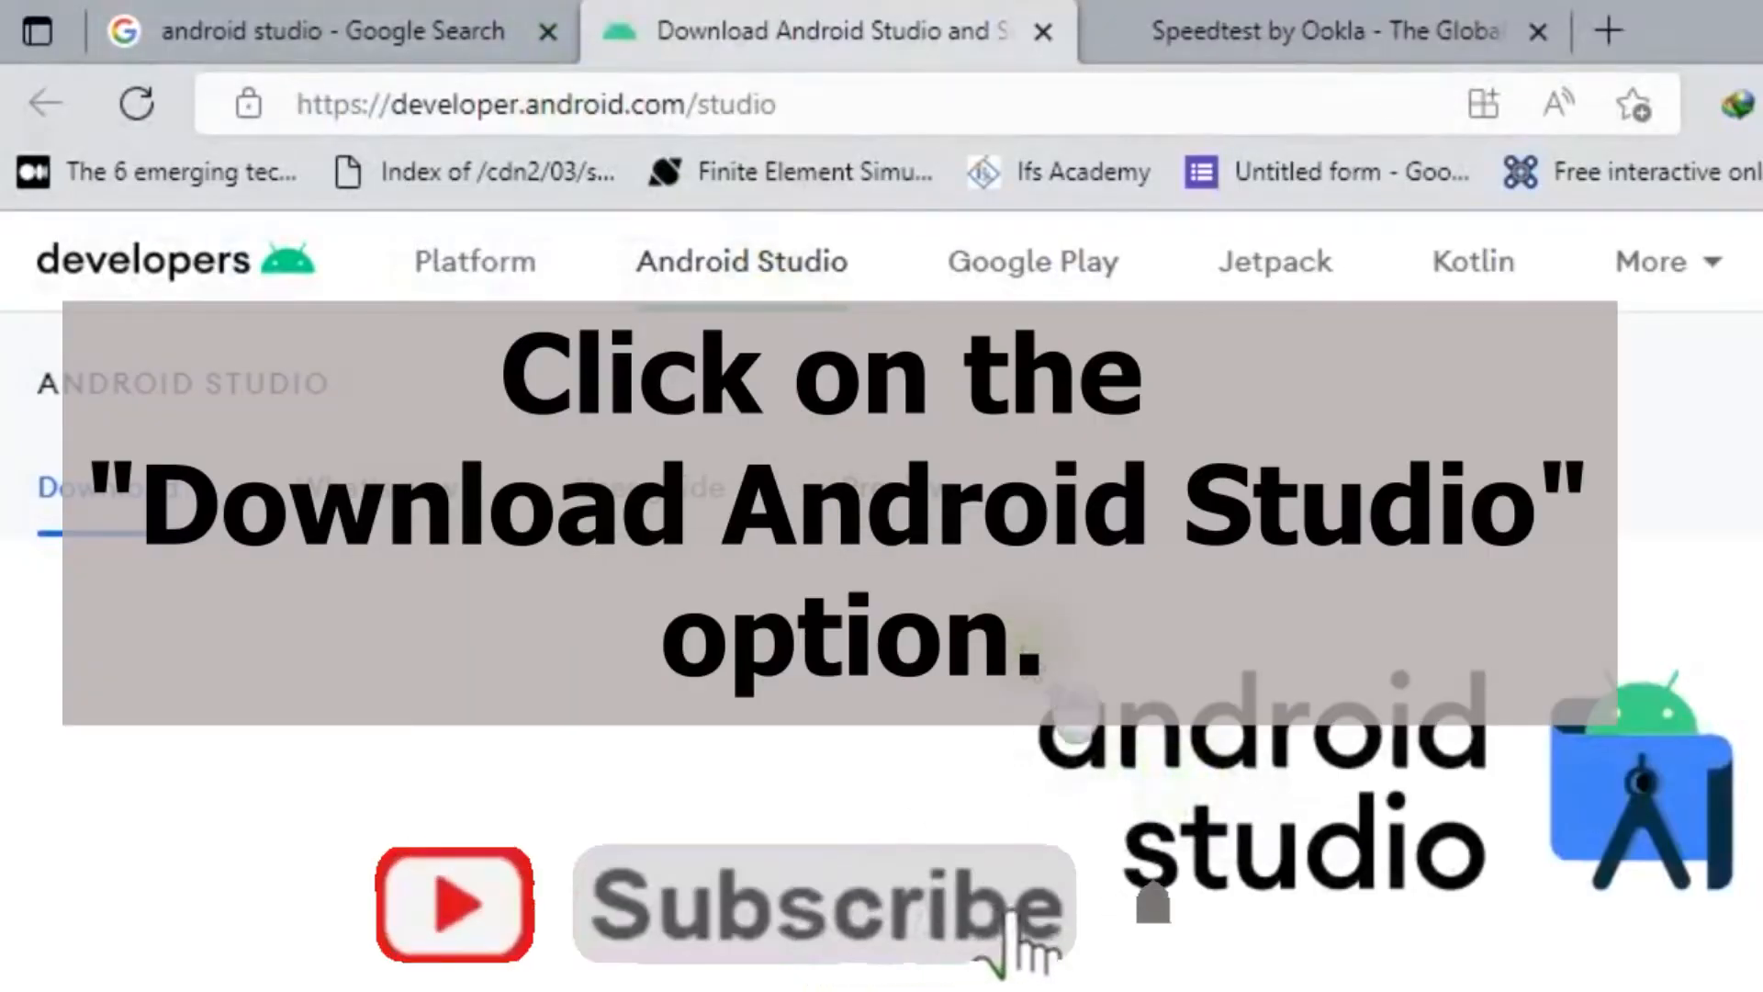
Close the Speedtest tab and return to the Android Studio download page.
left_click(863, 108)
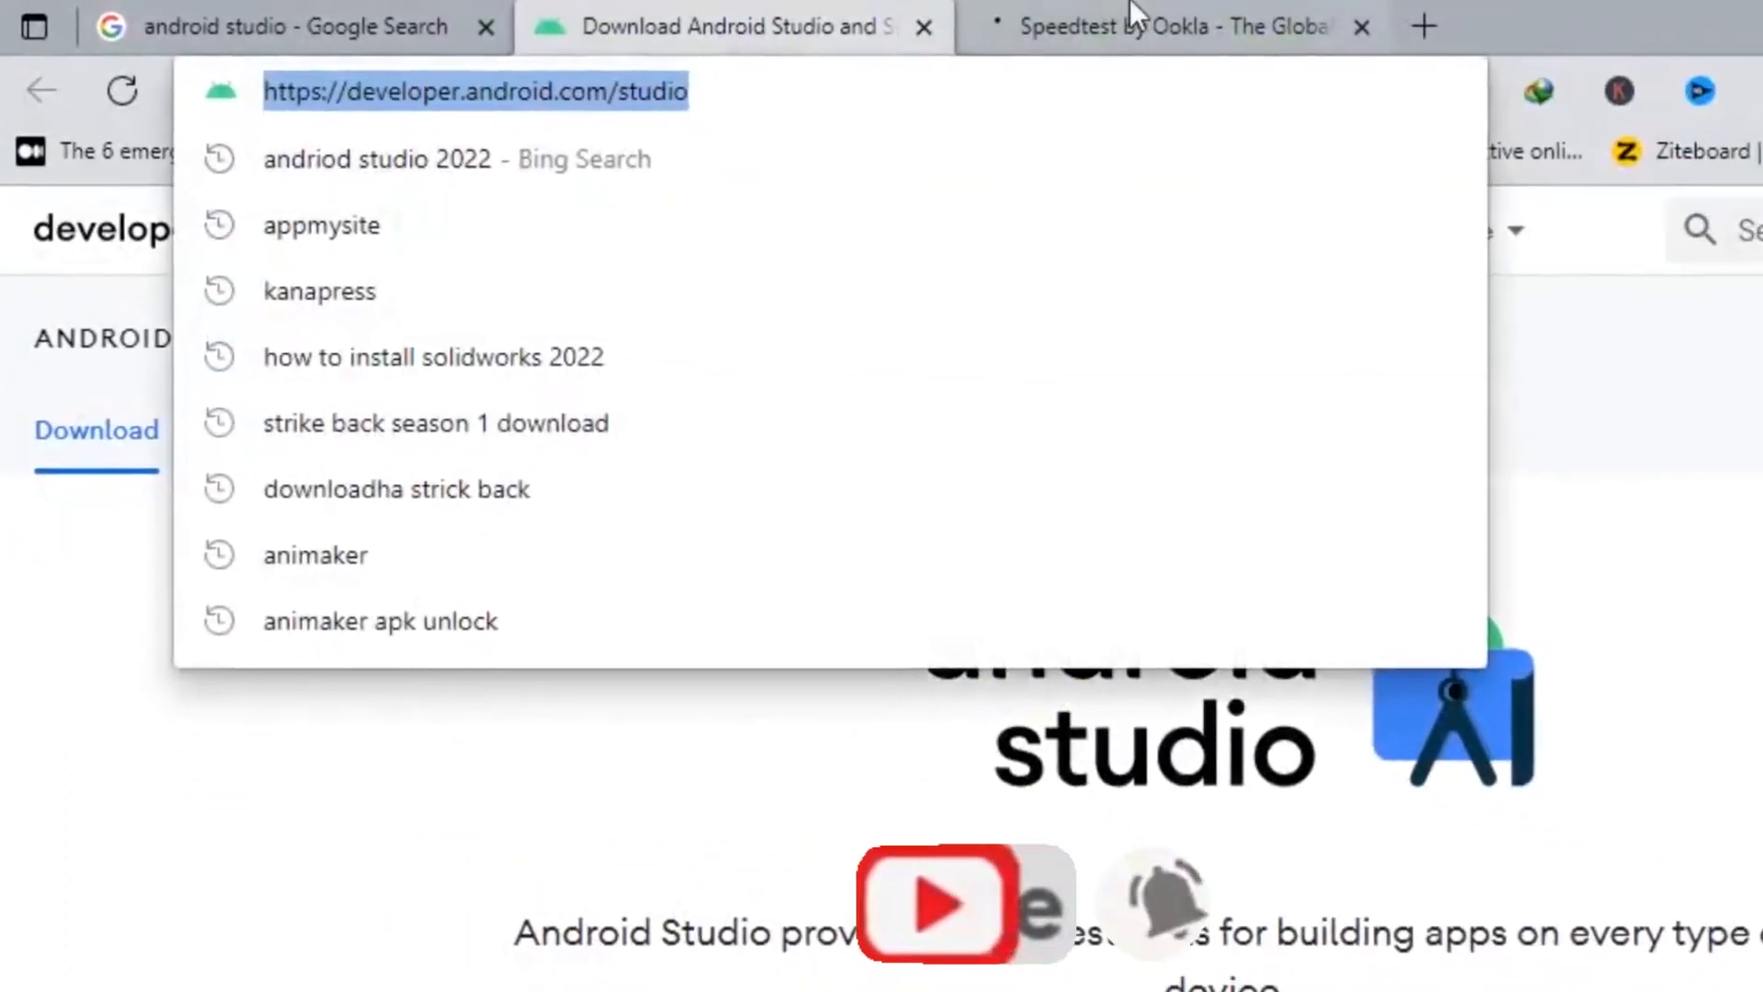
left_click(1318, 49)
left_click(676, 25)
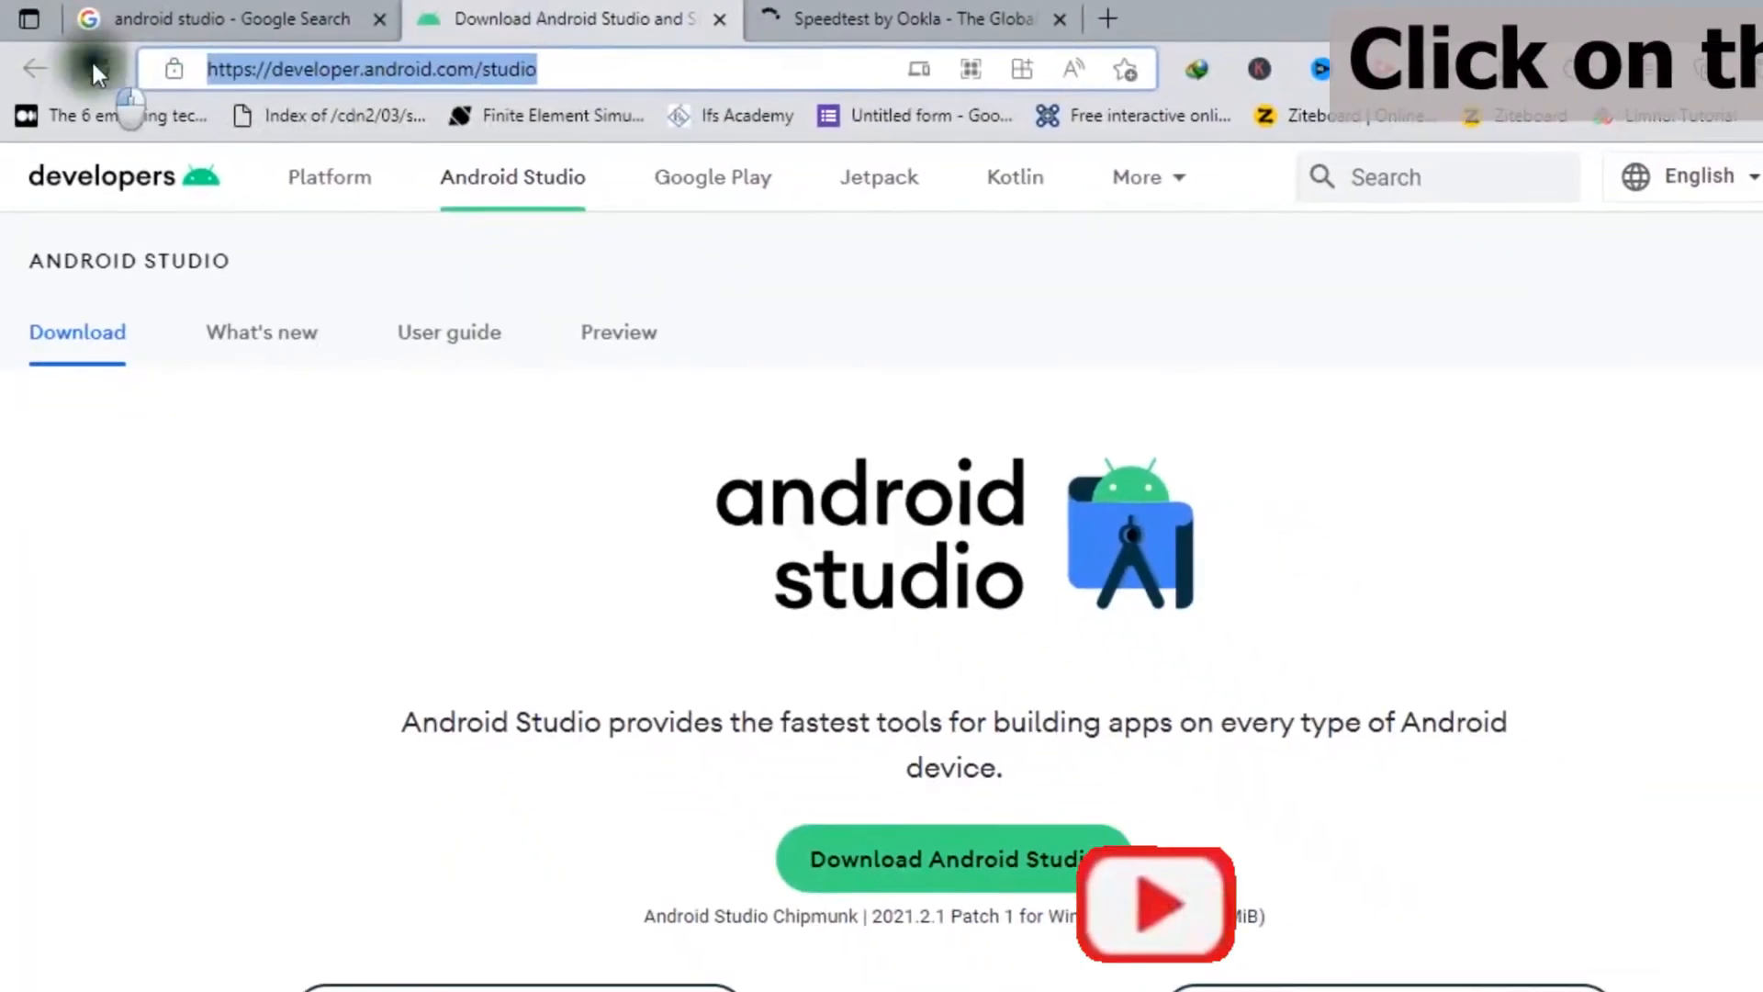
left_click(211, 13)
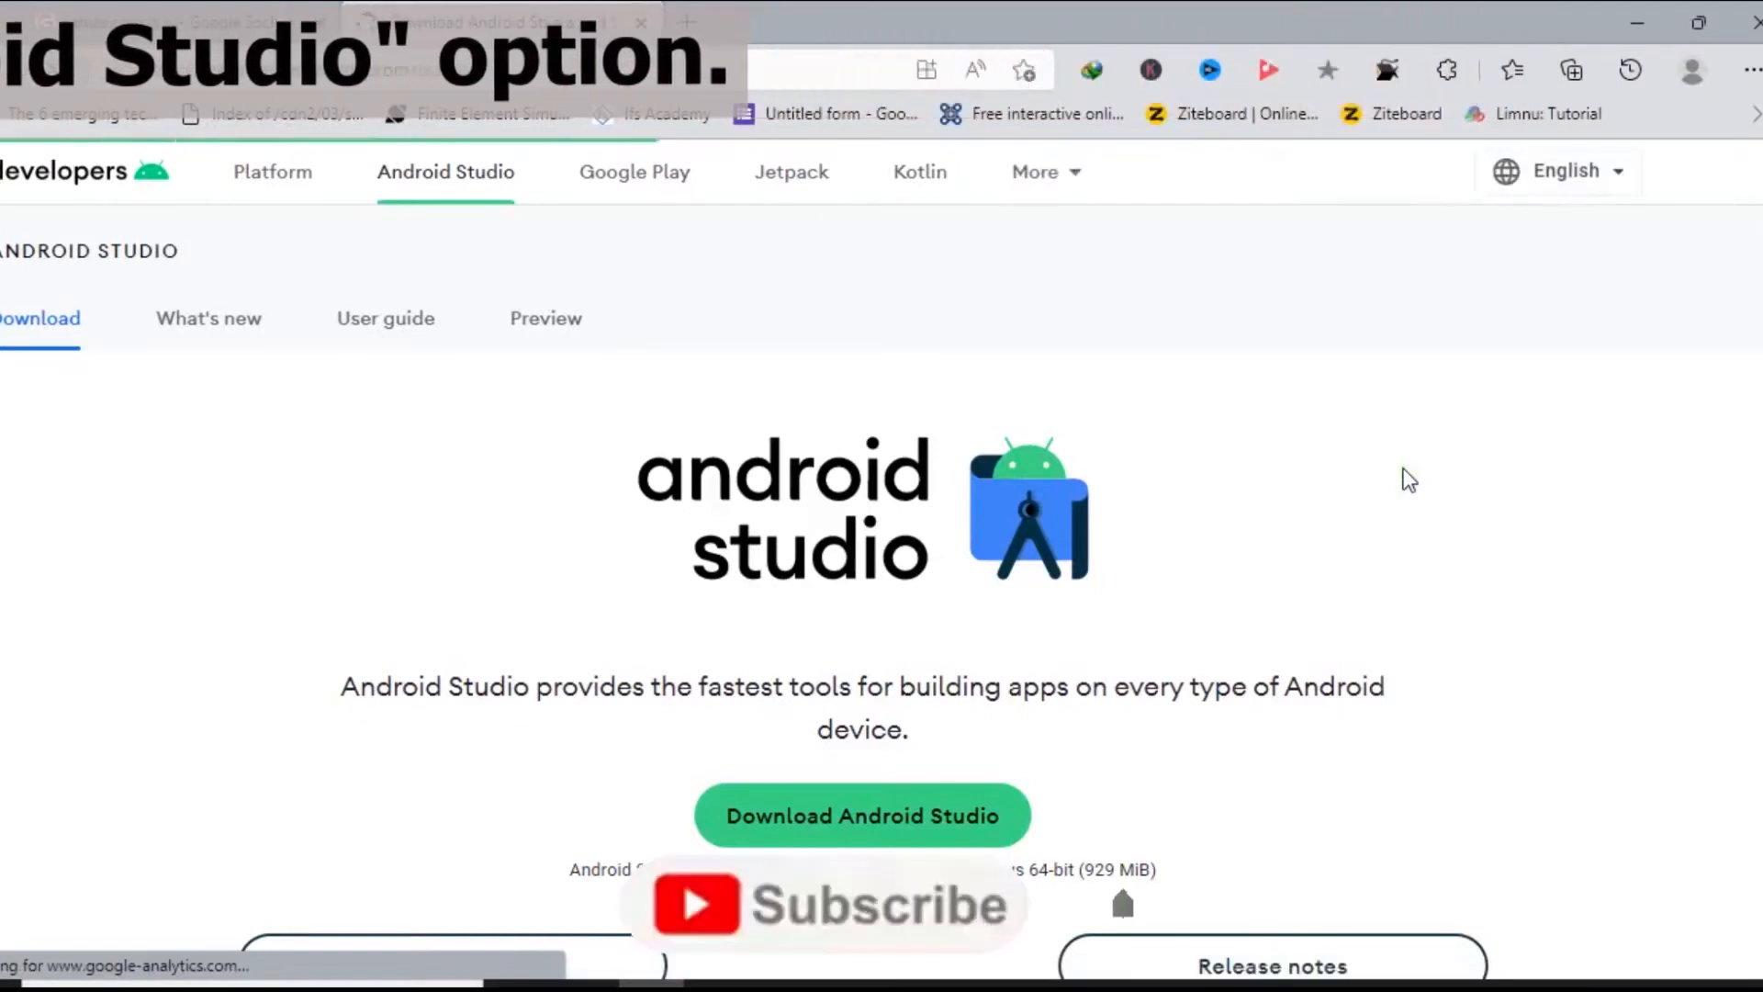
Agree to the license terms for Android Studio Chipmunk 2021.2.1 Patch 1 and start downloading the Windows 64-bit installer.
scroll(808, 413, "down", 1)
left_click(887, 702)
scroll(1507, 386, "down", 2)
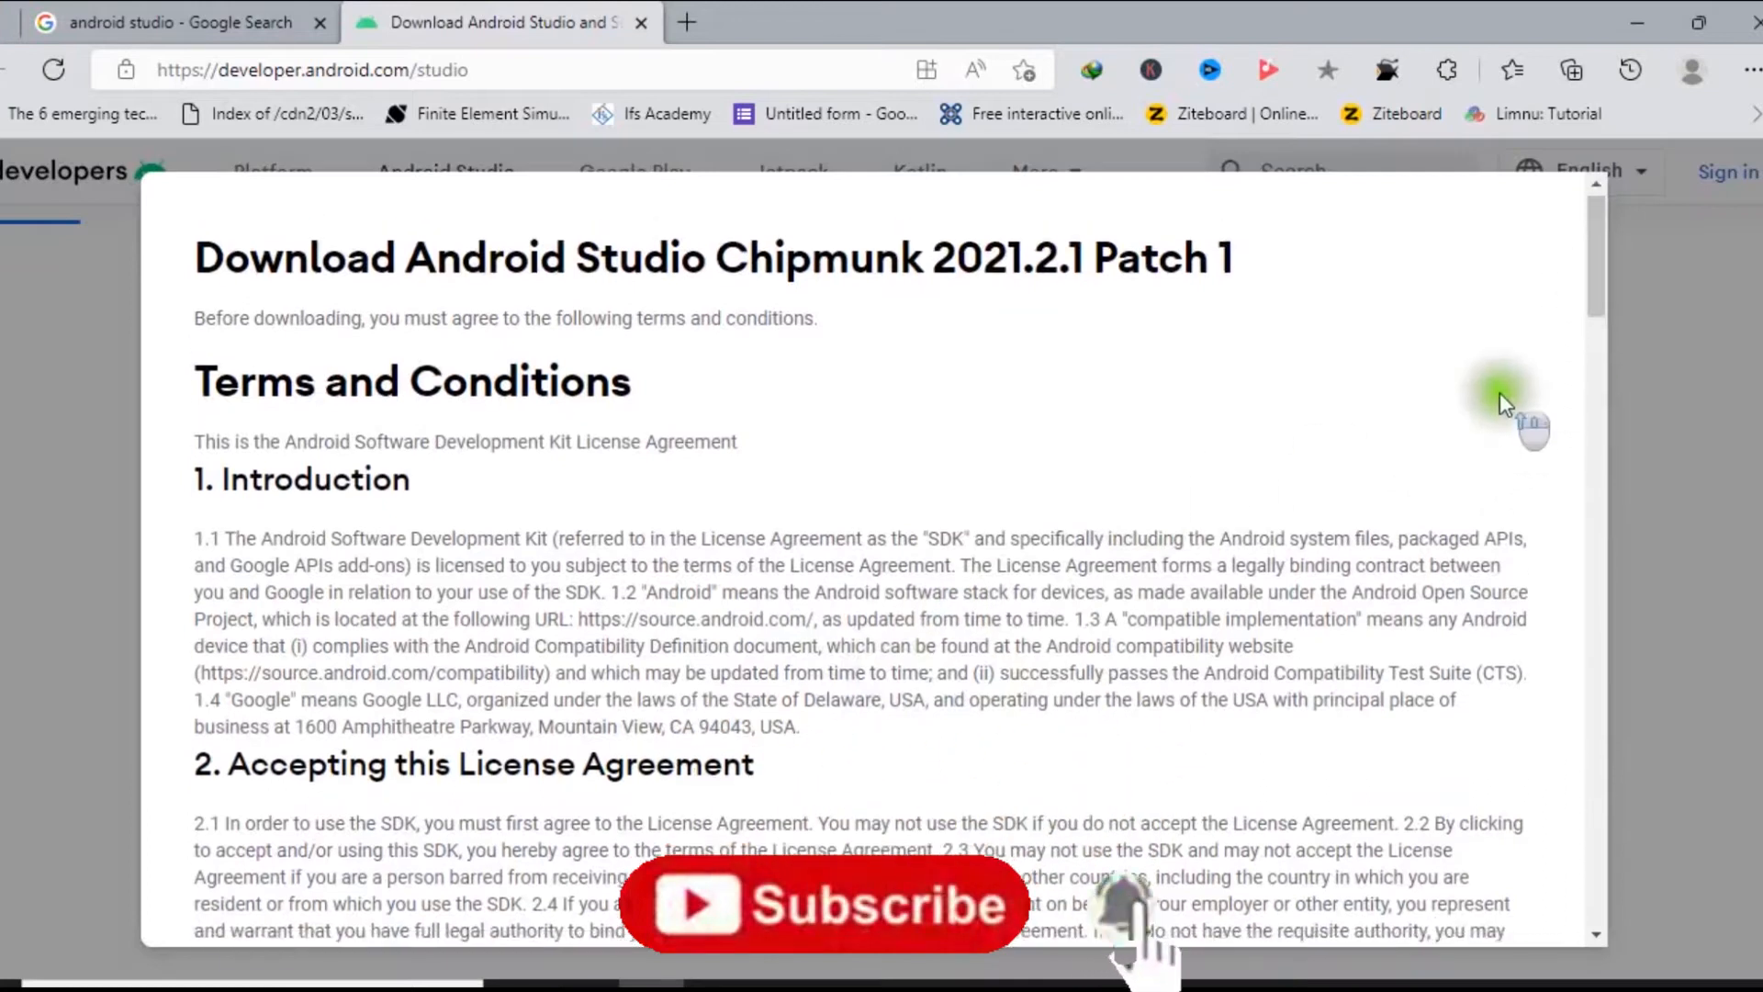
scroll(1506, 399, "down", 5)
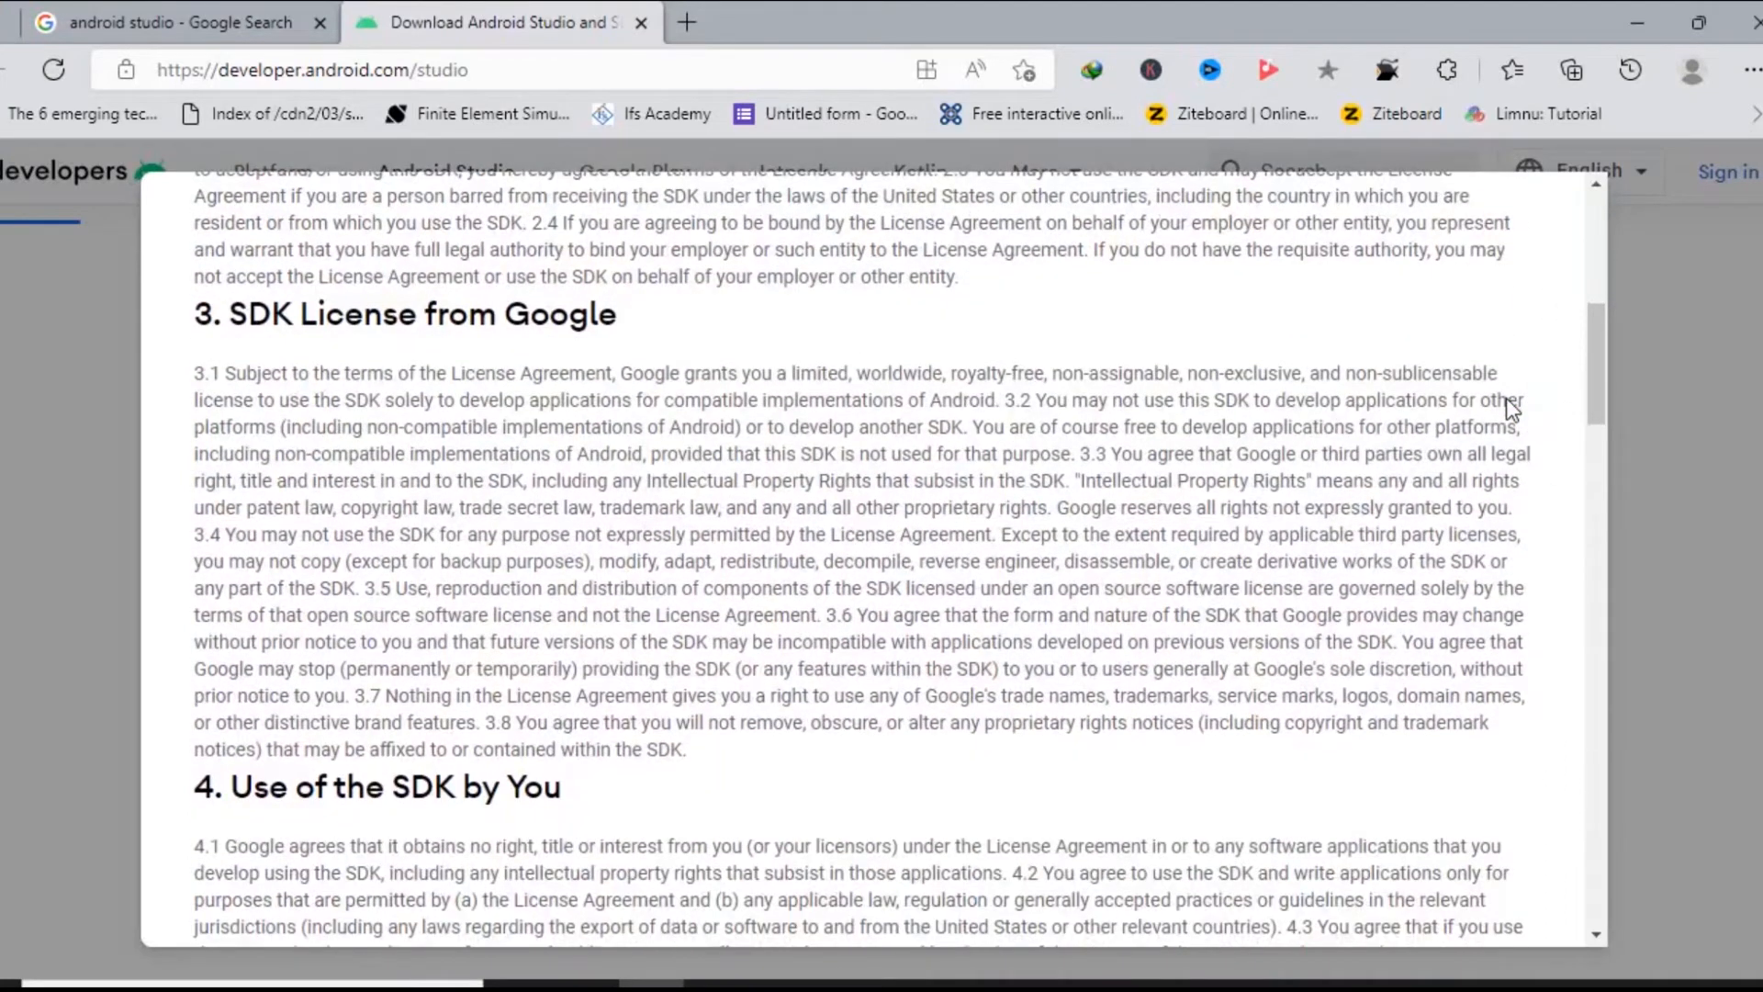
scroll(1506, 399, "down", 20)
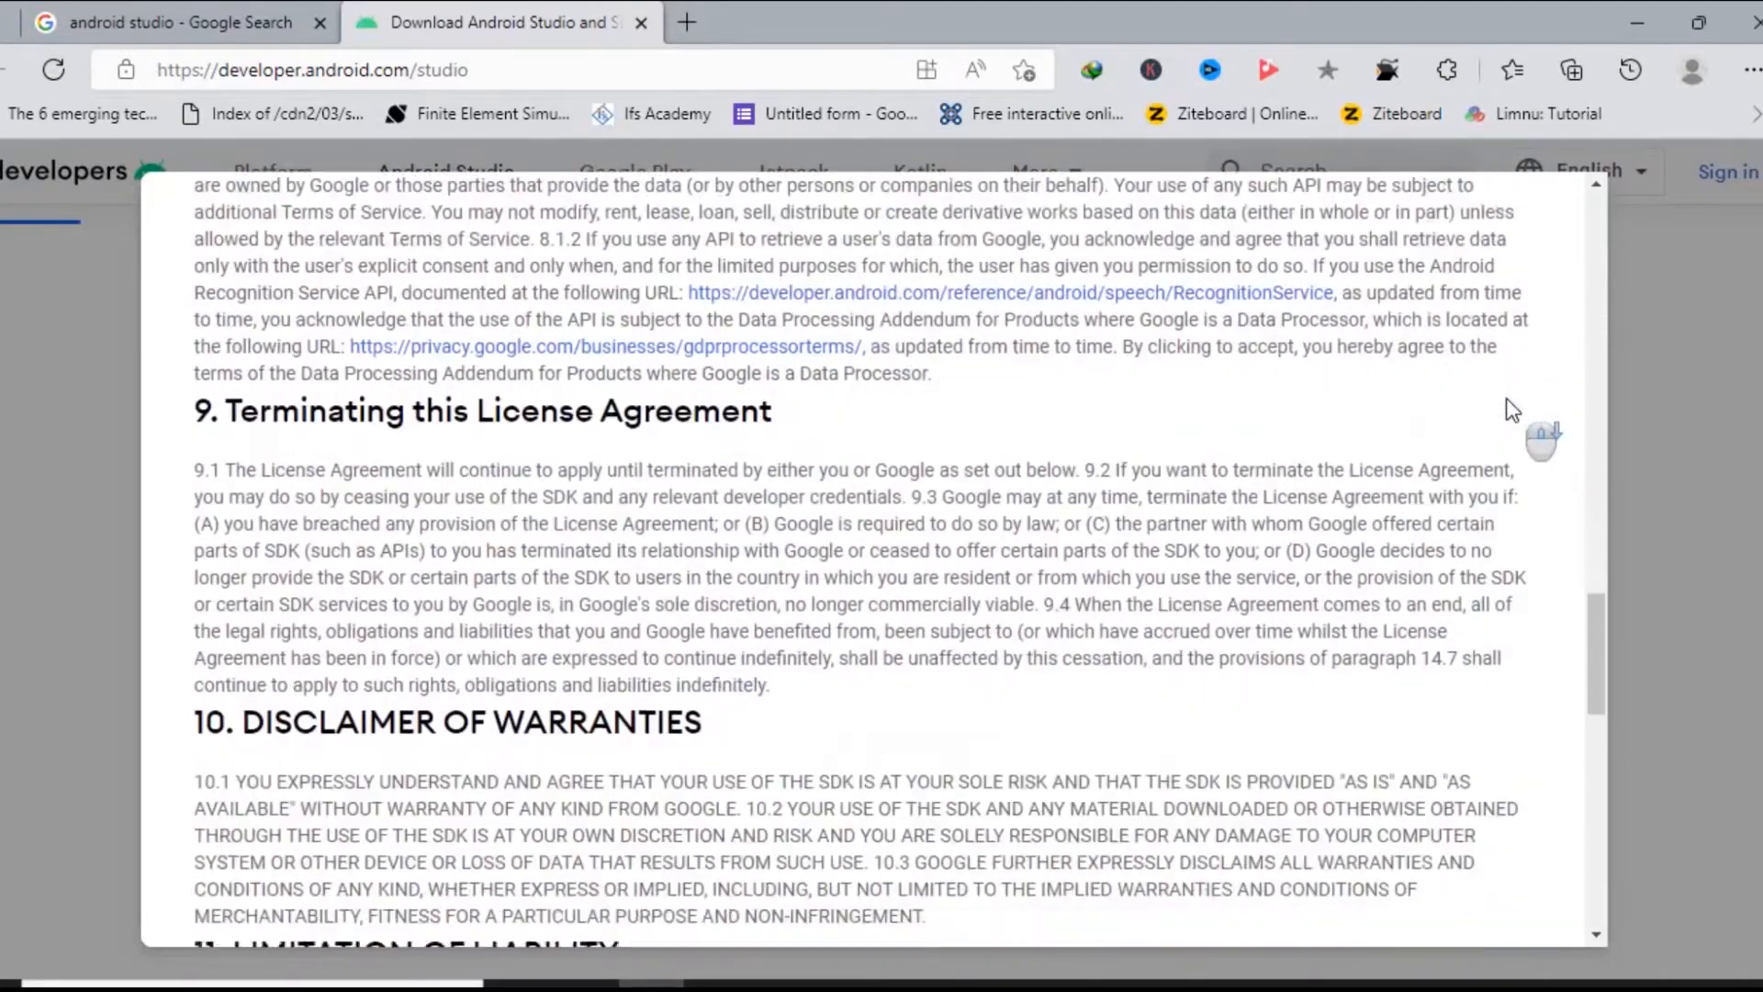
scroll(1506, 399, "down", 20)
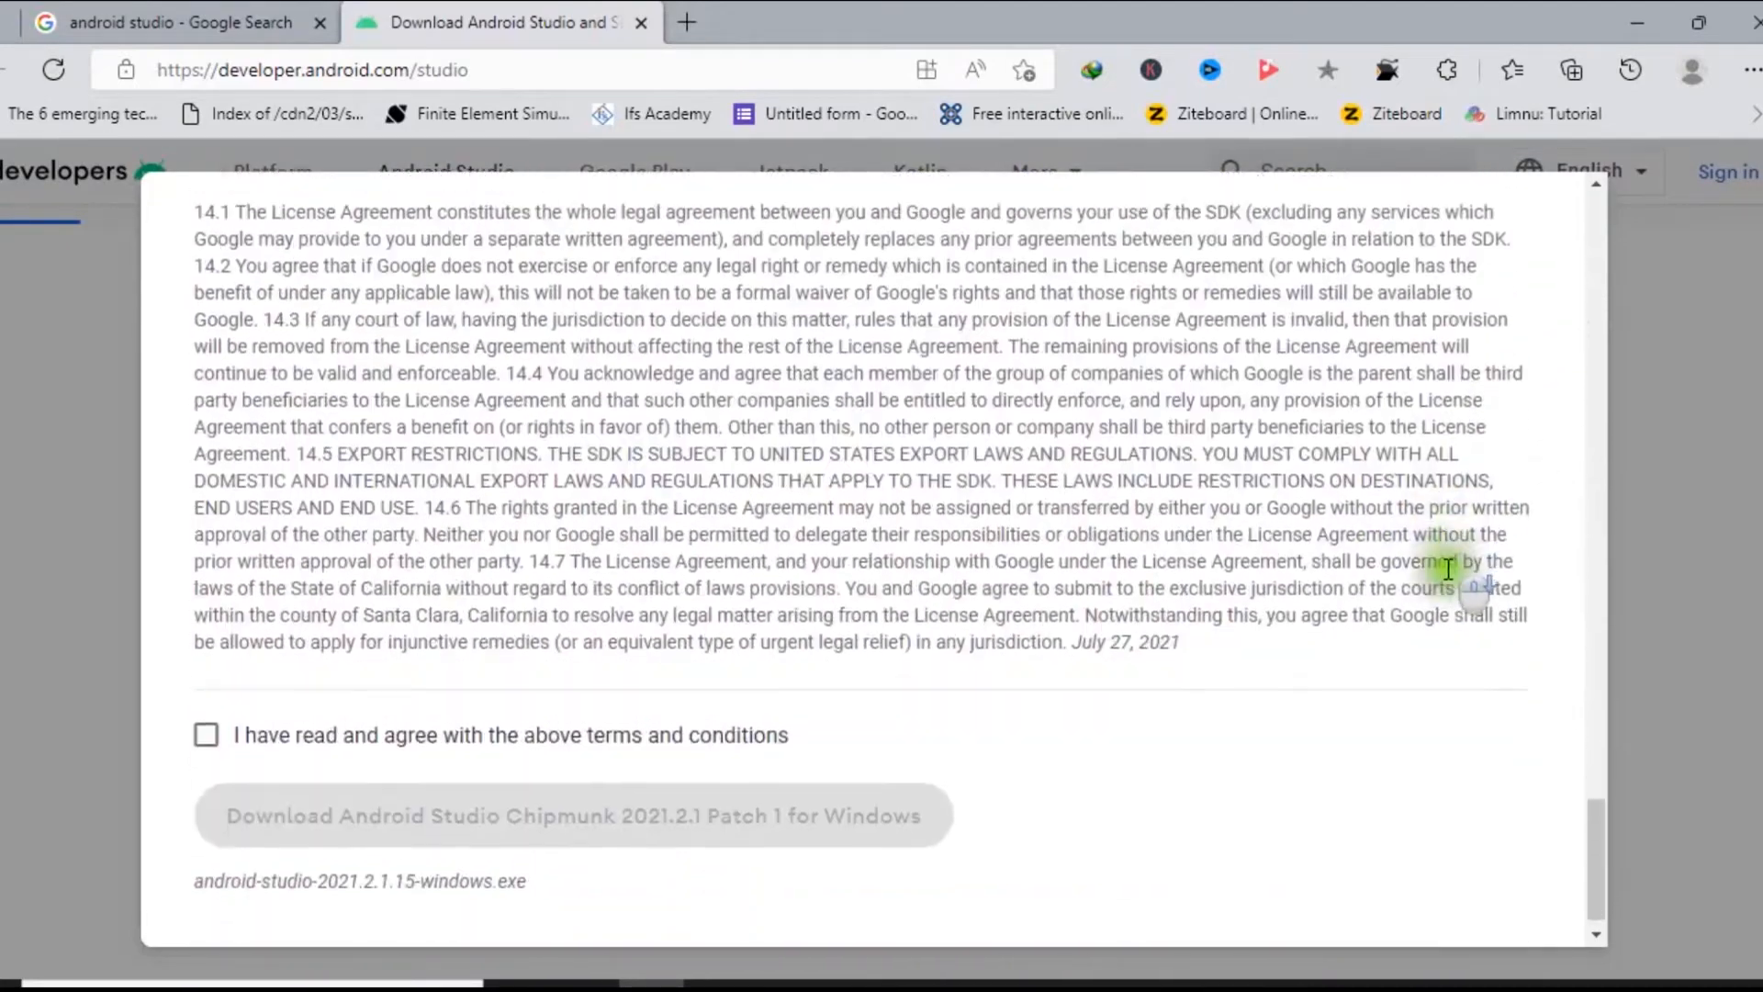
left_click(218, 746)
left_click(499, 791)
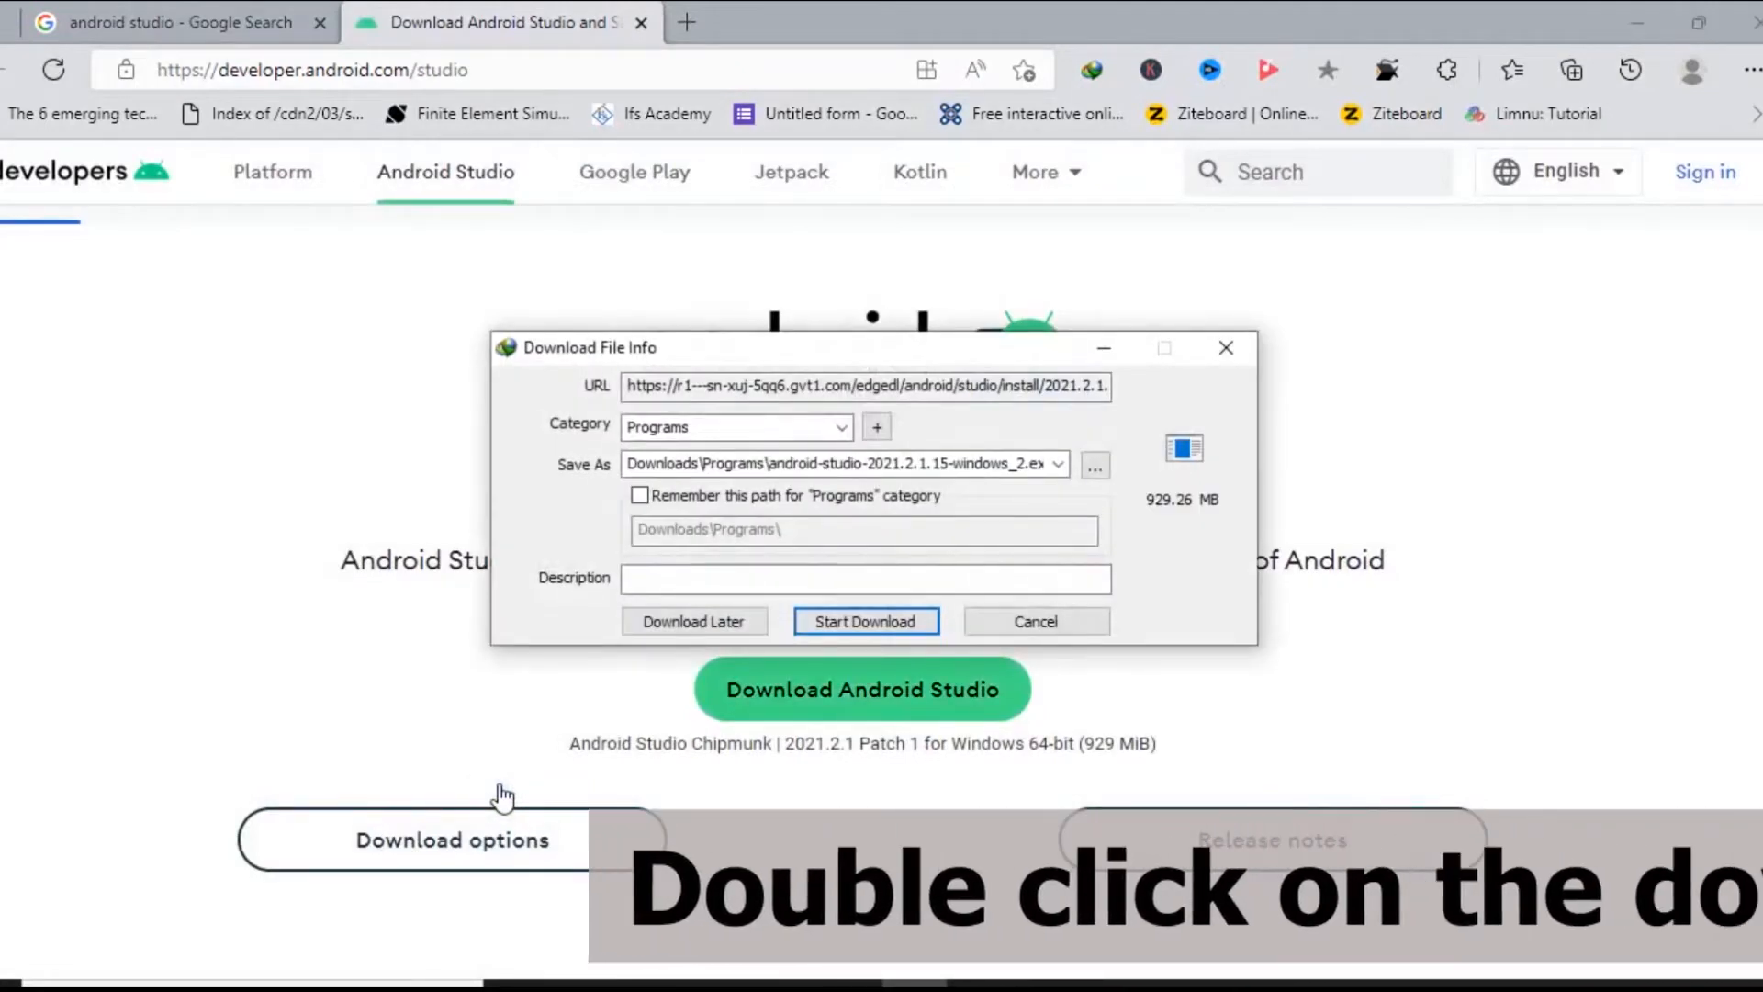
left_click(896, 615)
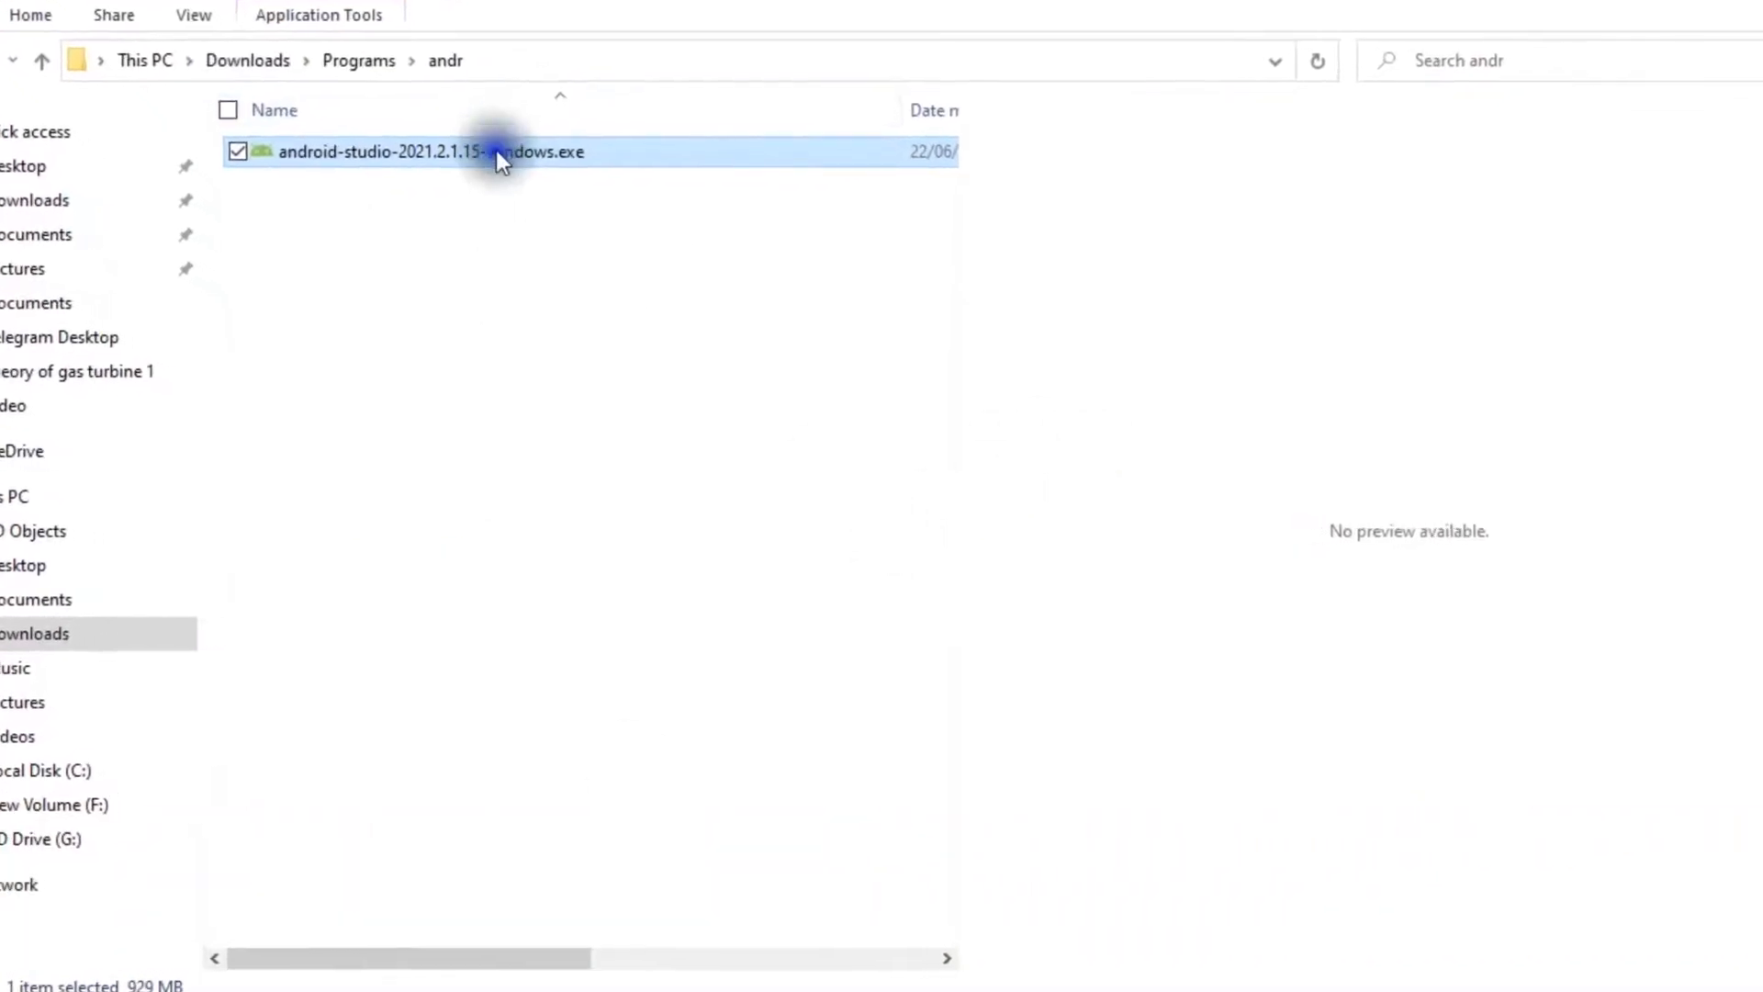
Run android-studio-2021.2.1.15-windows.exe and start the installation with the default setup options.
right_click(491, 145)
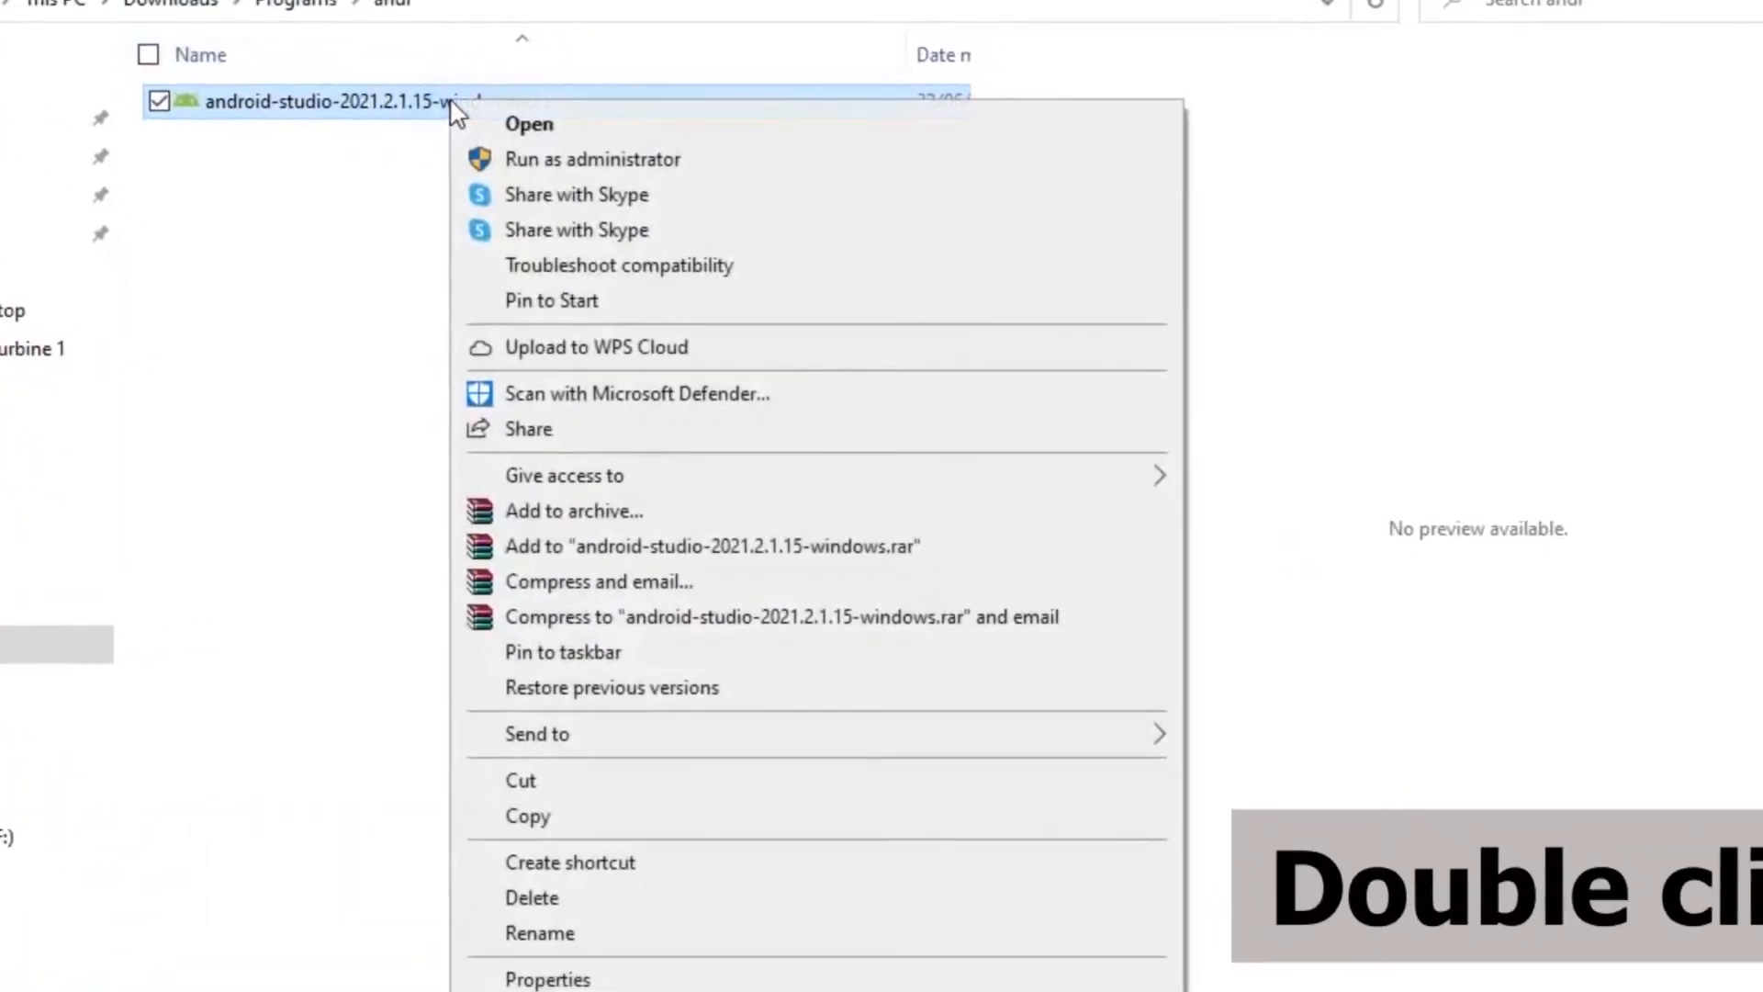
left_click(514, 99)
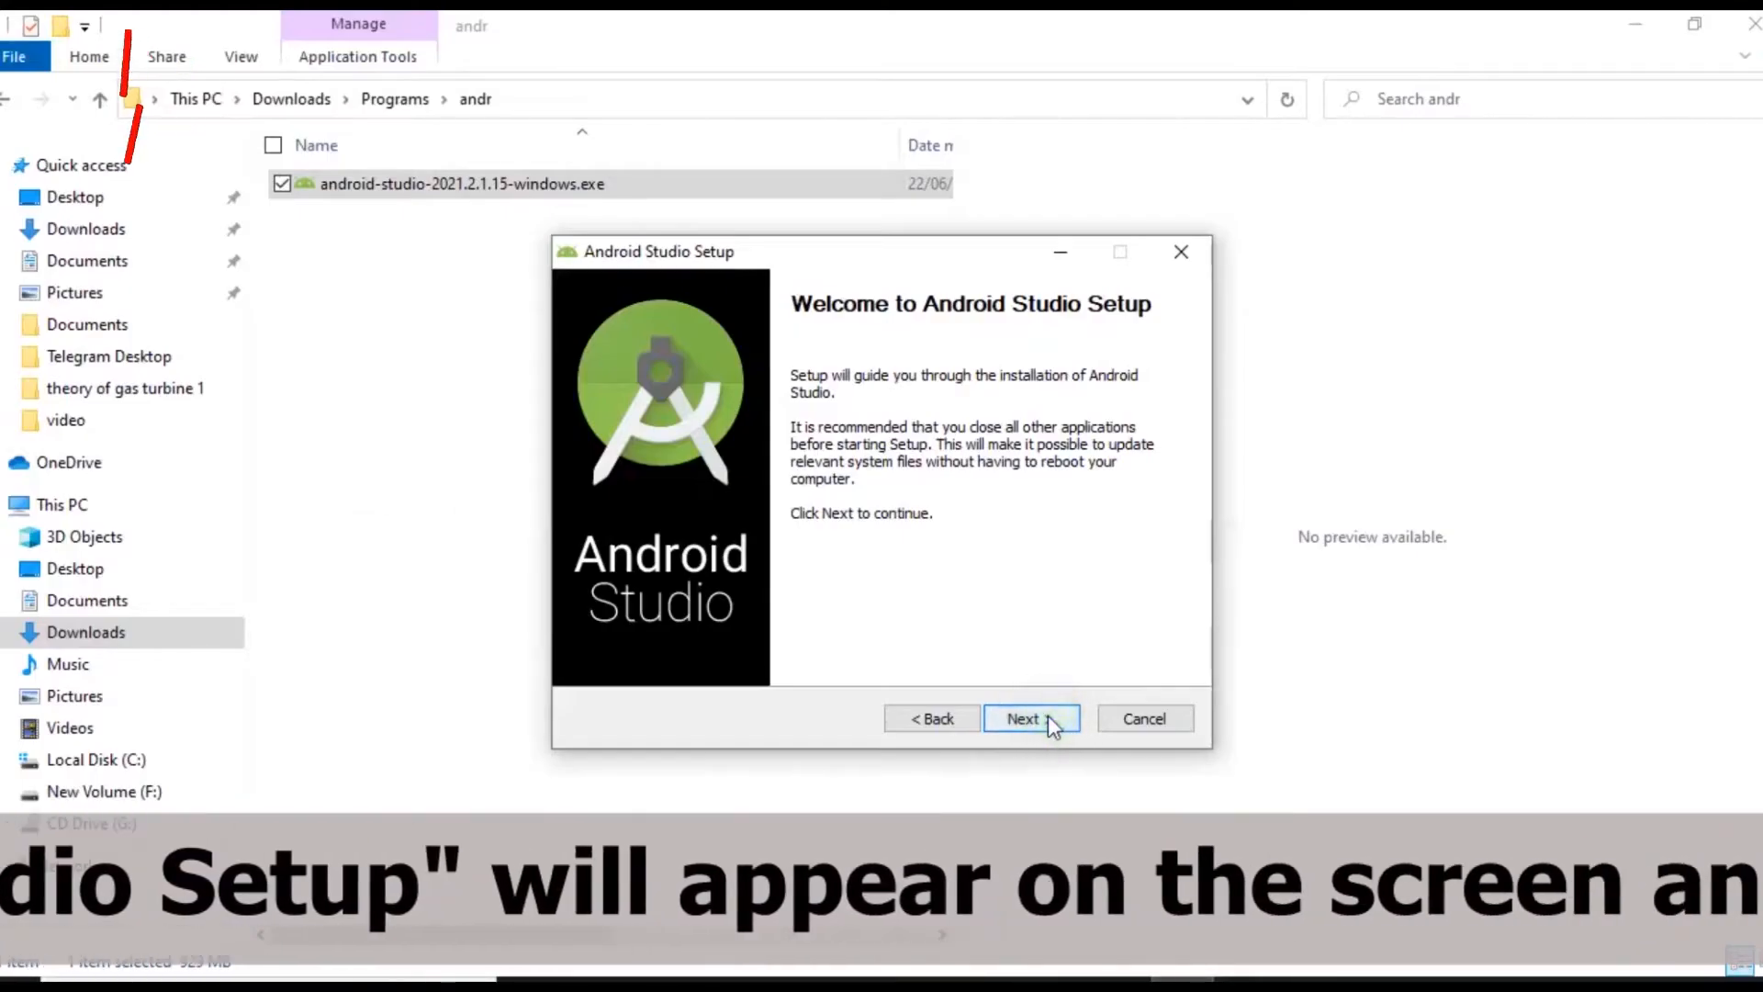
left_click(1045, 714)
left_click(1021, 719)
left_click(1021, 719)
left_click_drag(1163, 493, 1192, 647)
left_click(1056, 720)
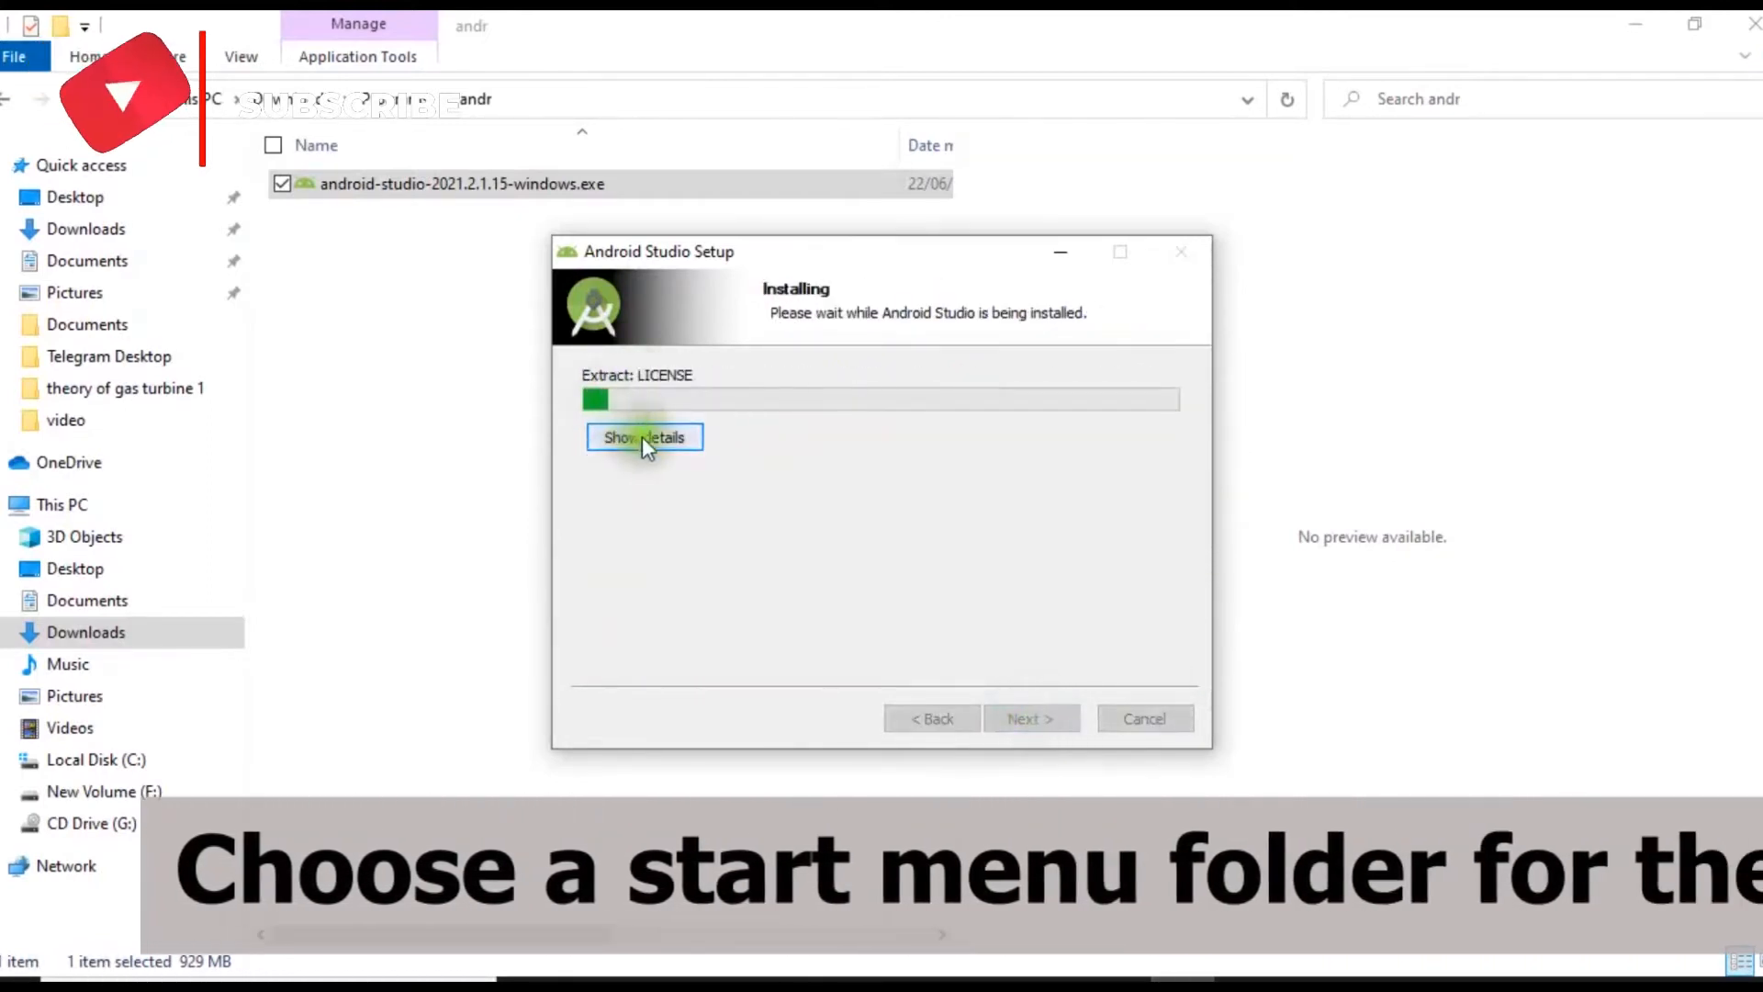
Show the installation details and finish the Android Studio setup.
left_click(641, 437)
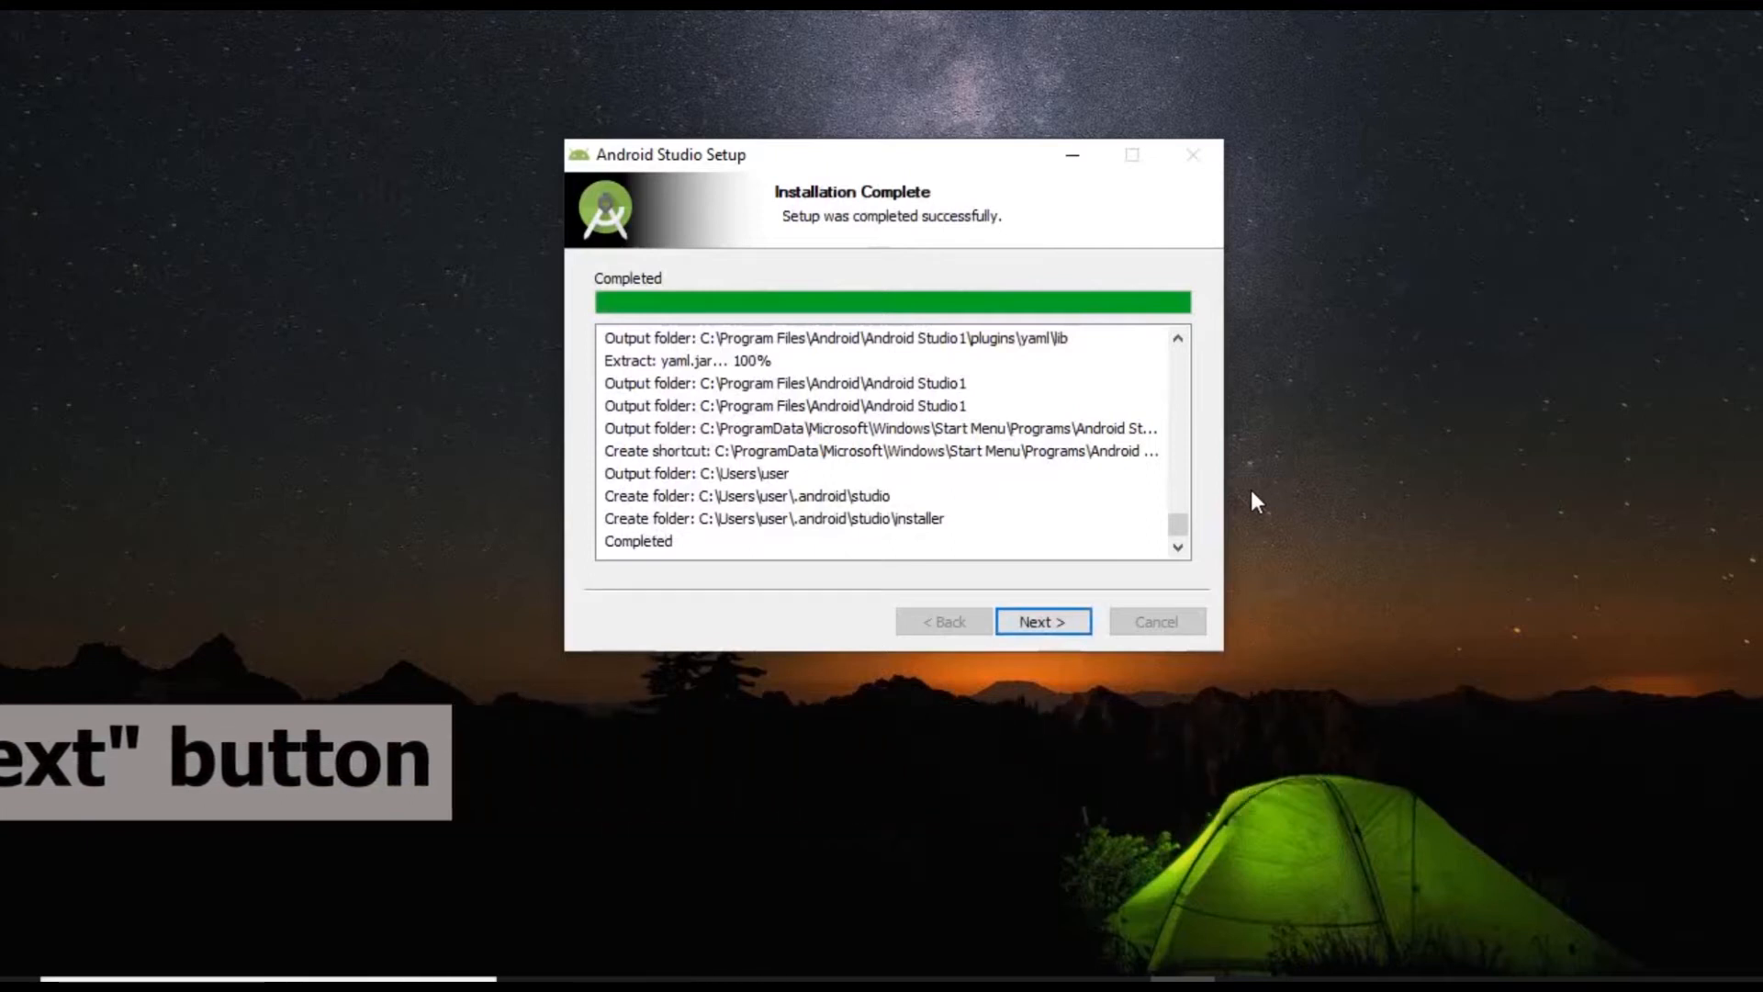
left_click(1050, 624)
left_click(1050, 625)
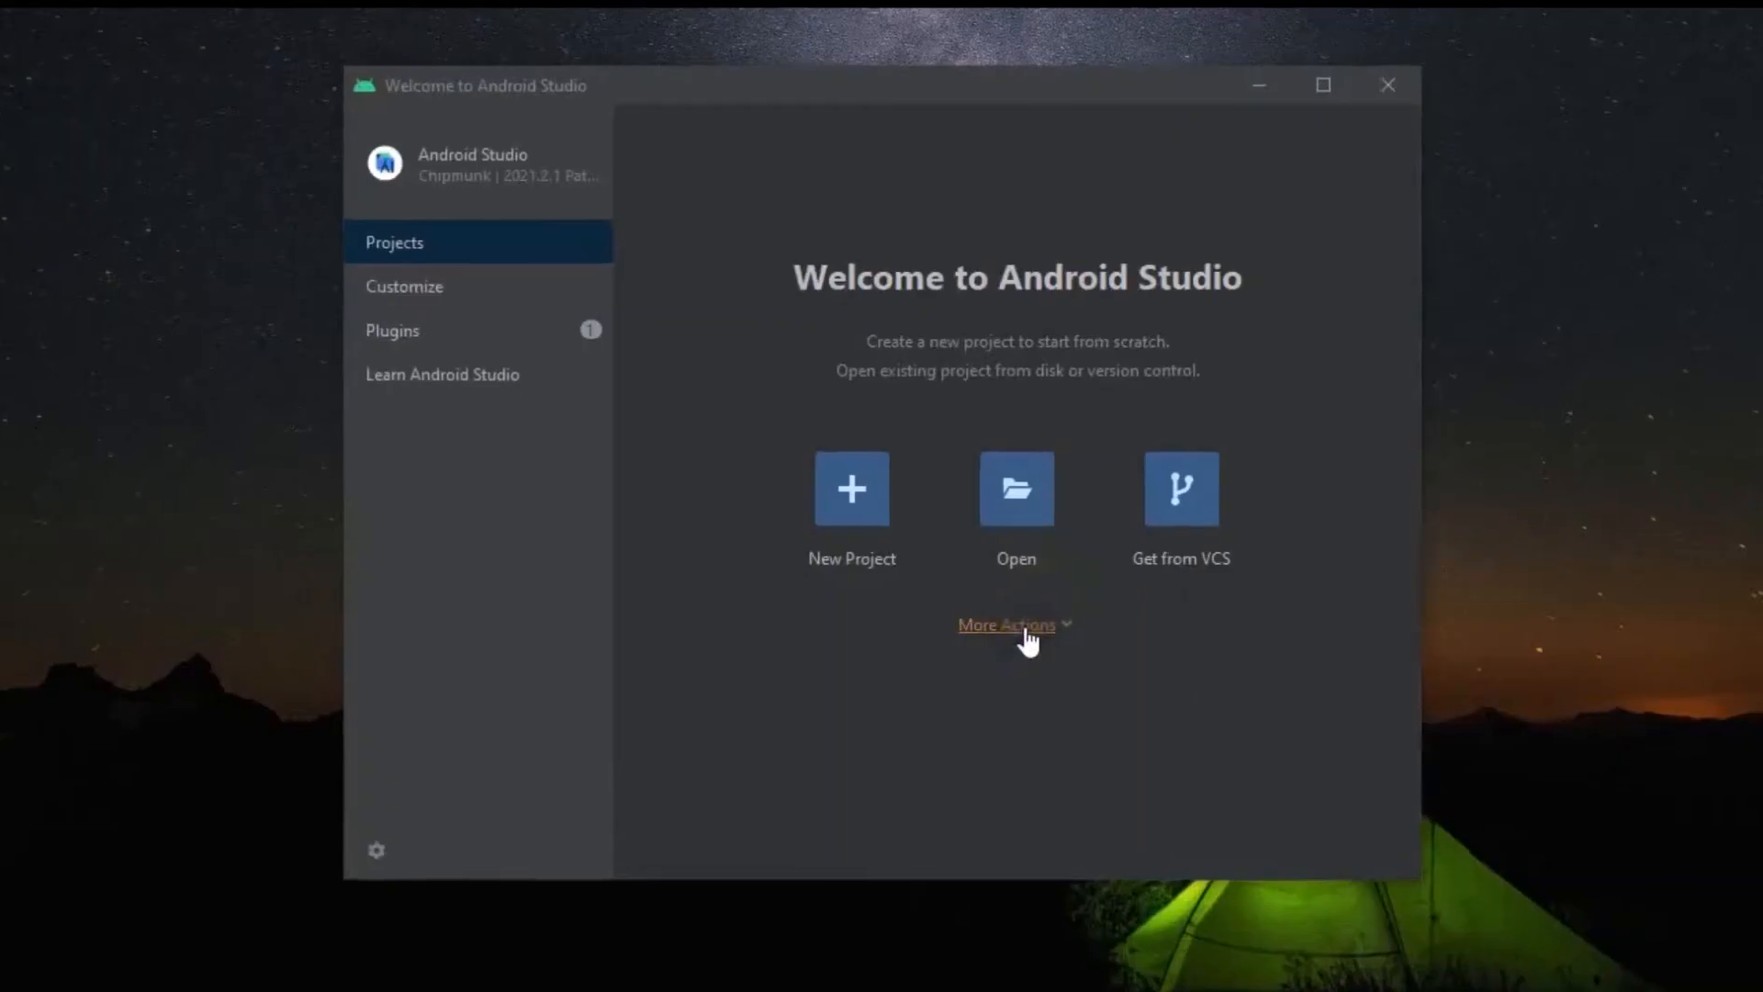
Open the Virtual Device Manager from the welcome screen and start creating a virtual device.
left_click(1029, 630)
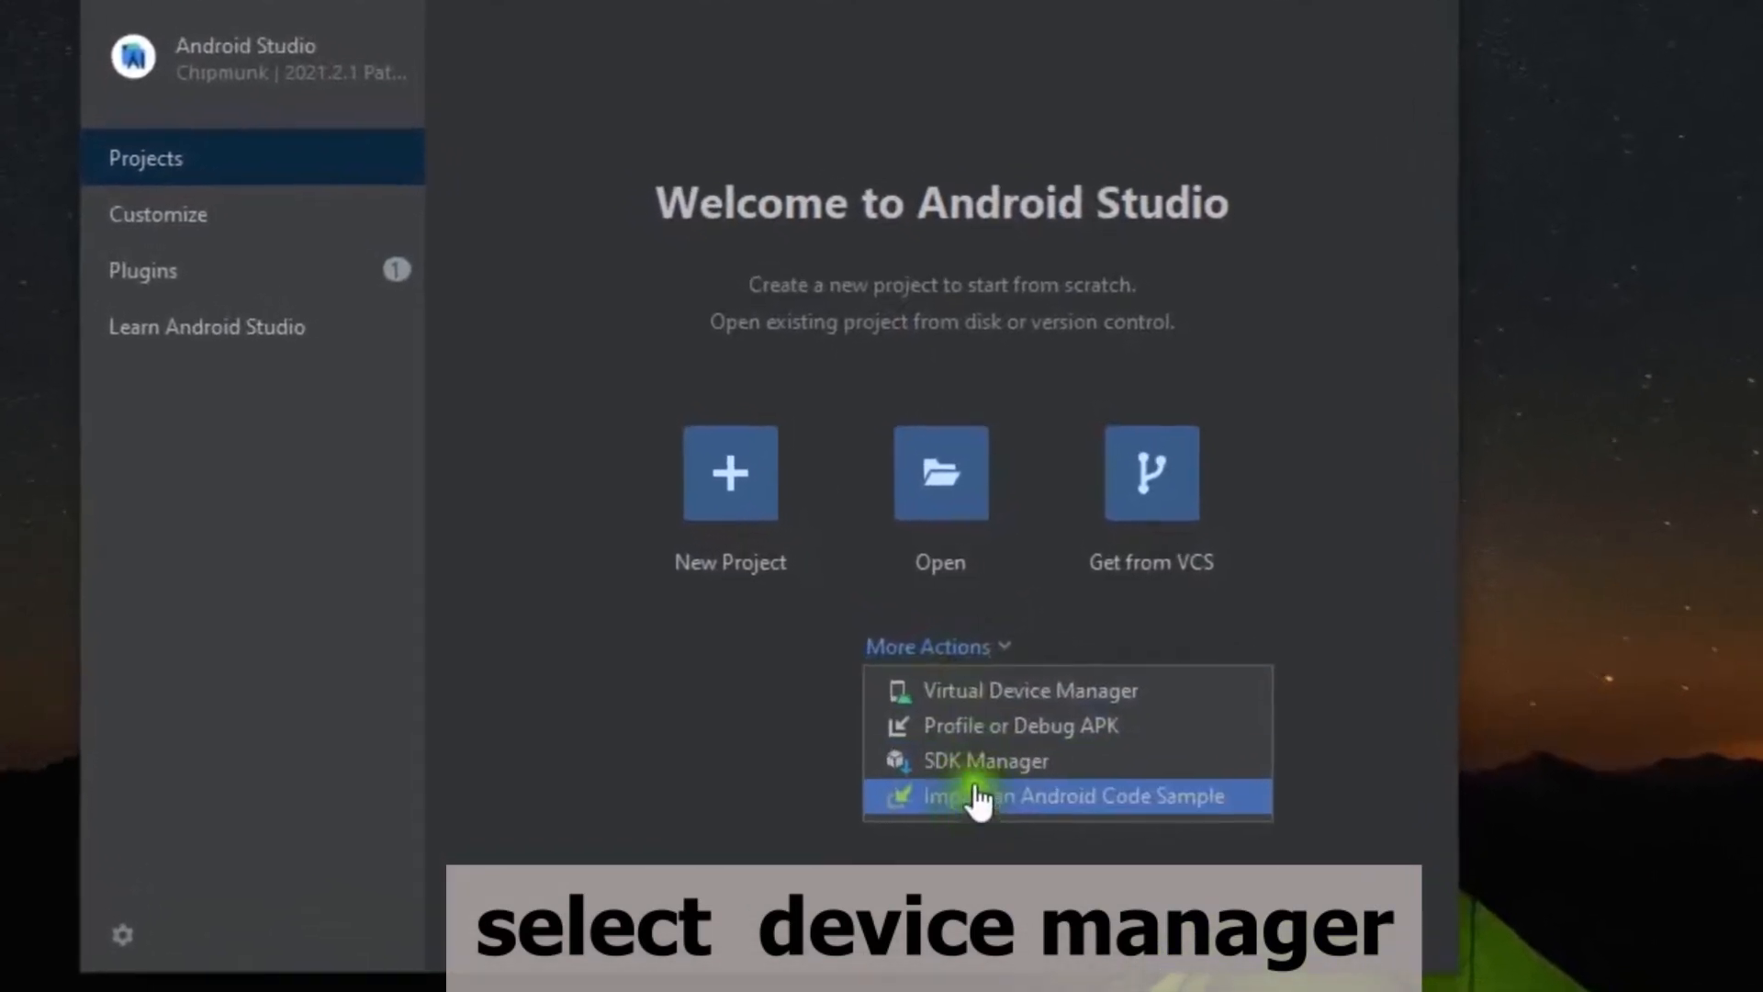
left_click(996, 692)
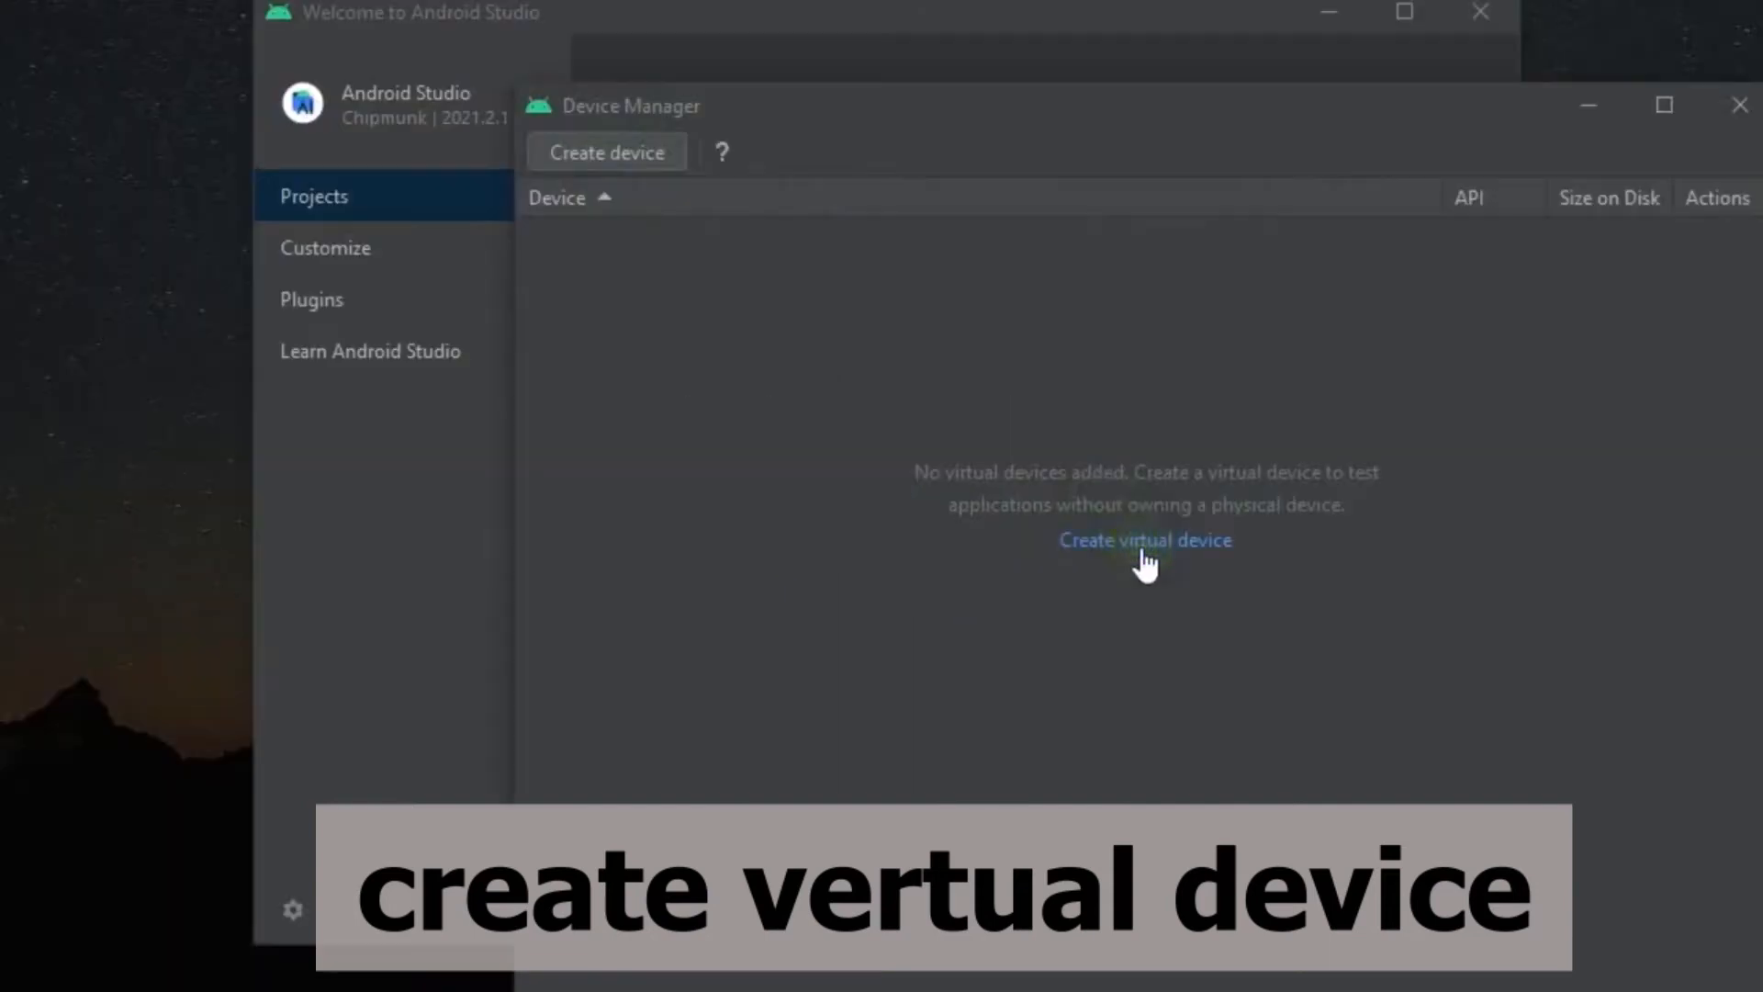
left_click(1143, 546)
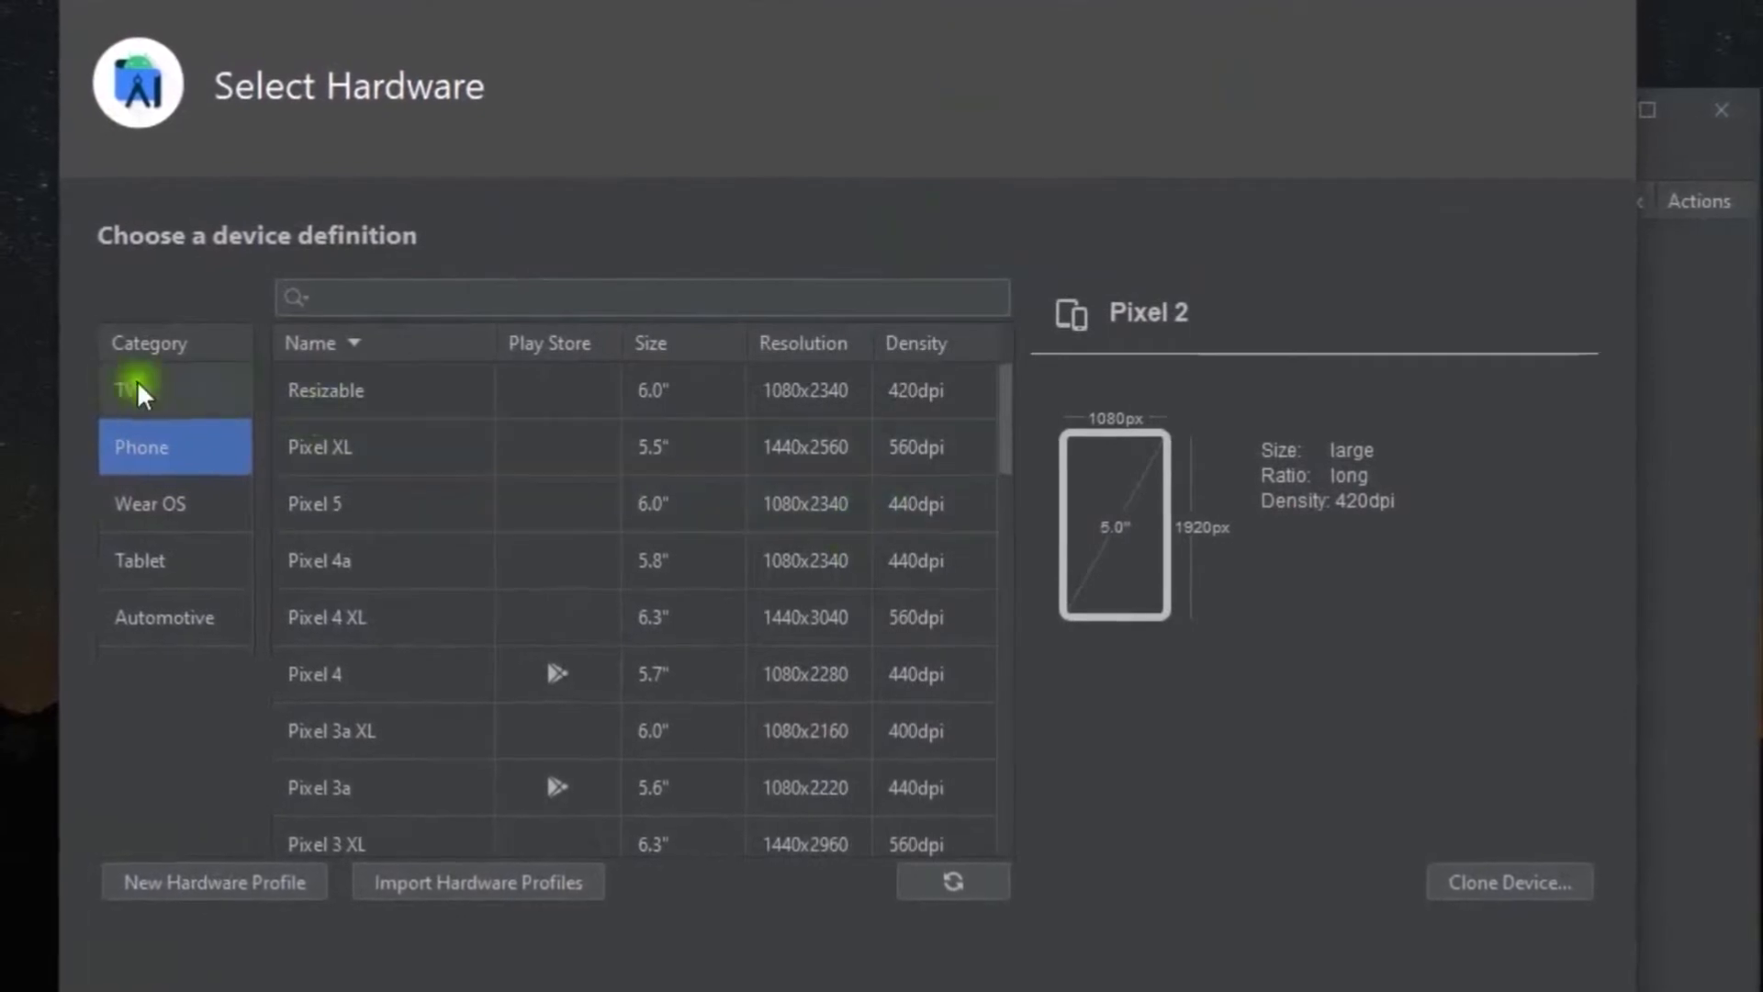
Review the available device definitions in the TV, Wear OS, Tablet, Automotive and Phone categories.
left_click(179, 393)
left_click(179, 502)
left_click(183, 562)
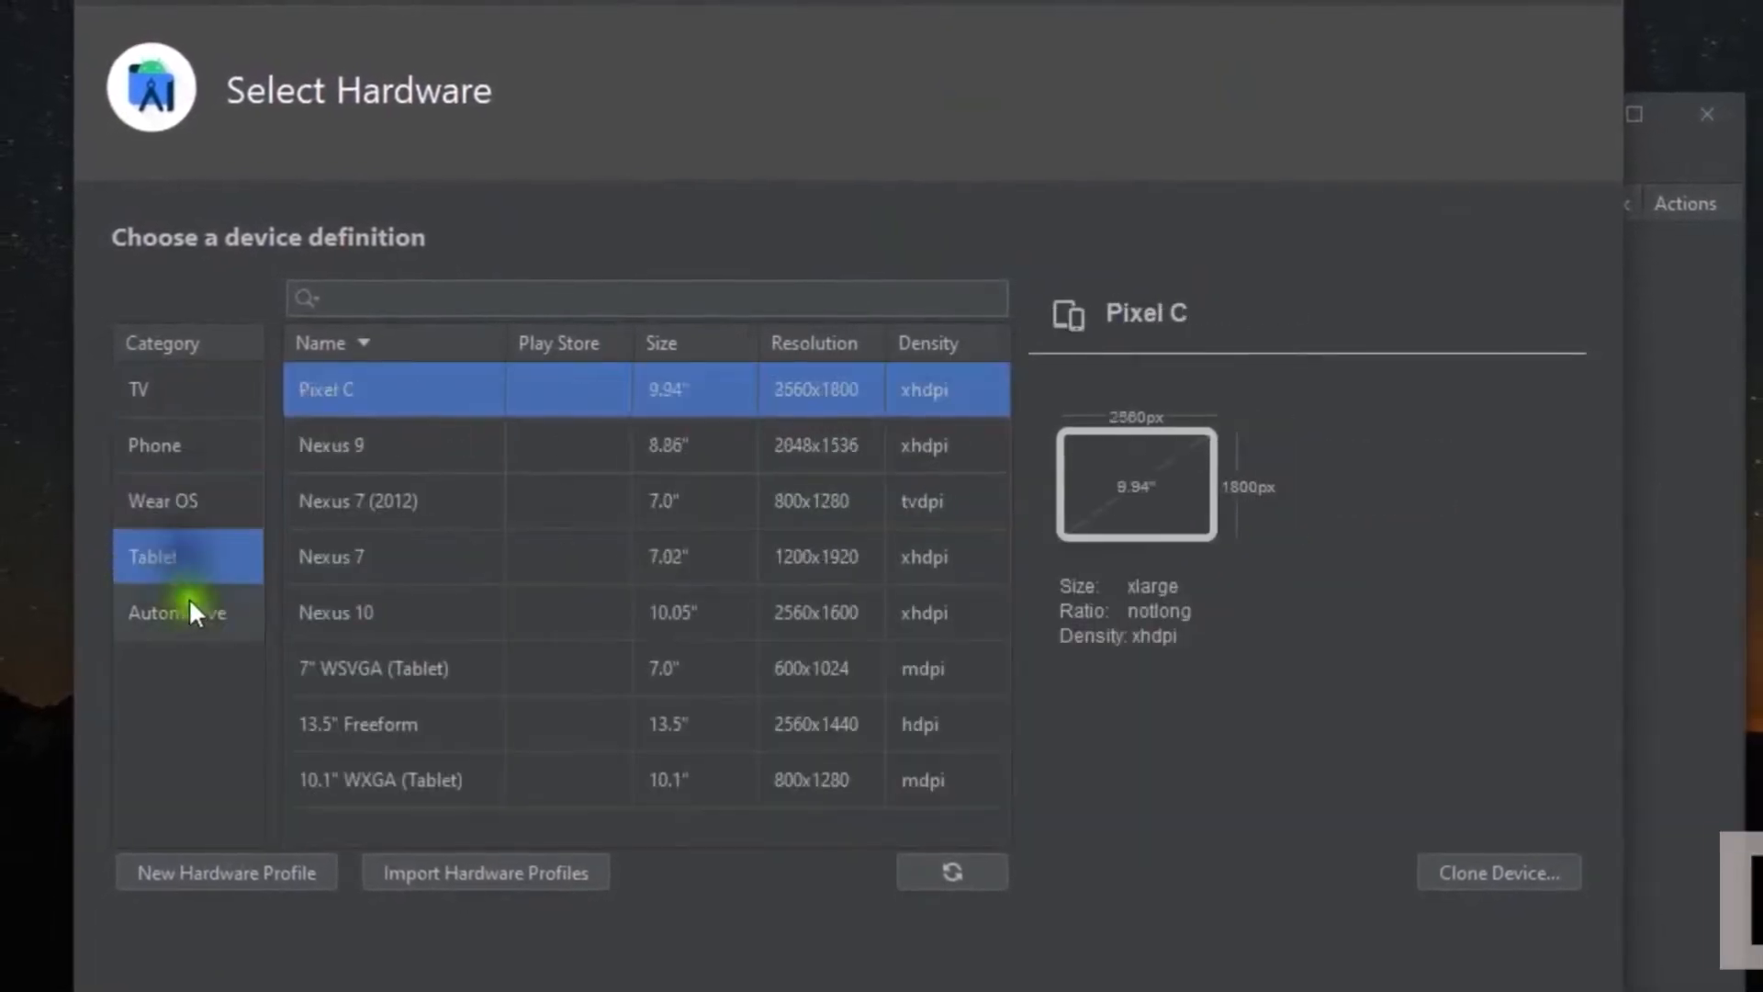
left_click(188, 614)
left_click(174, 549)
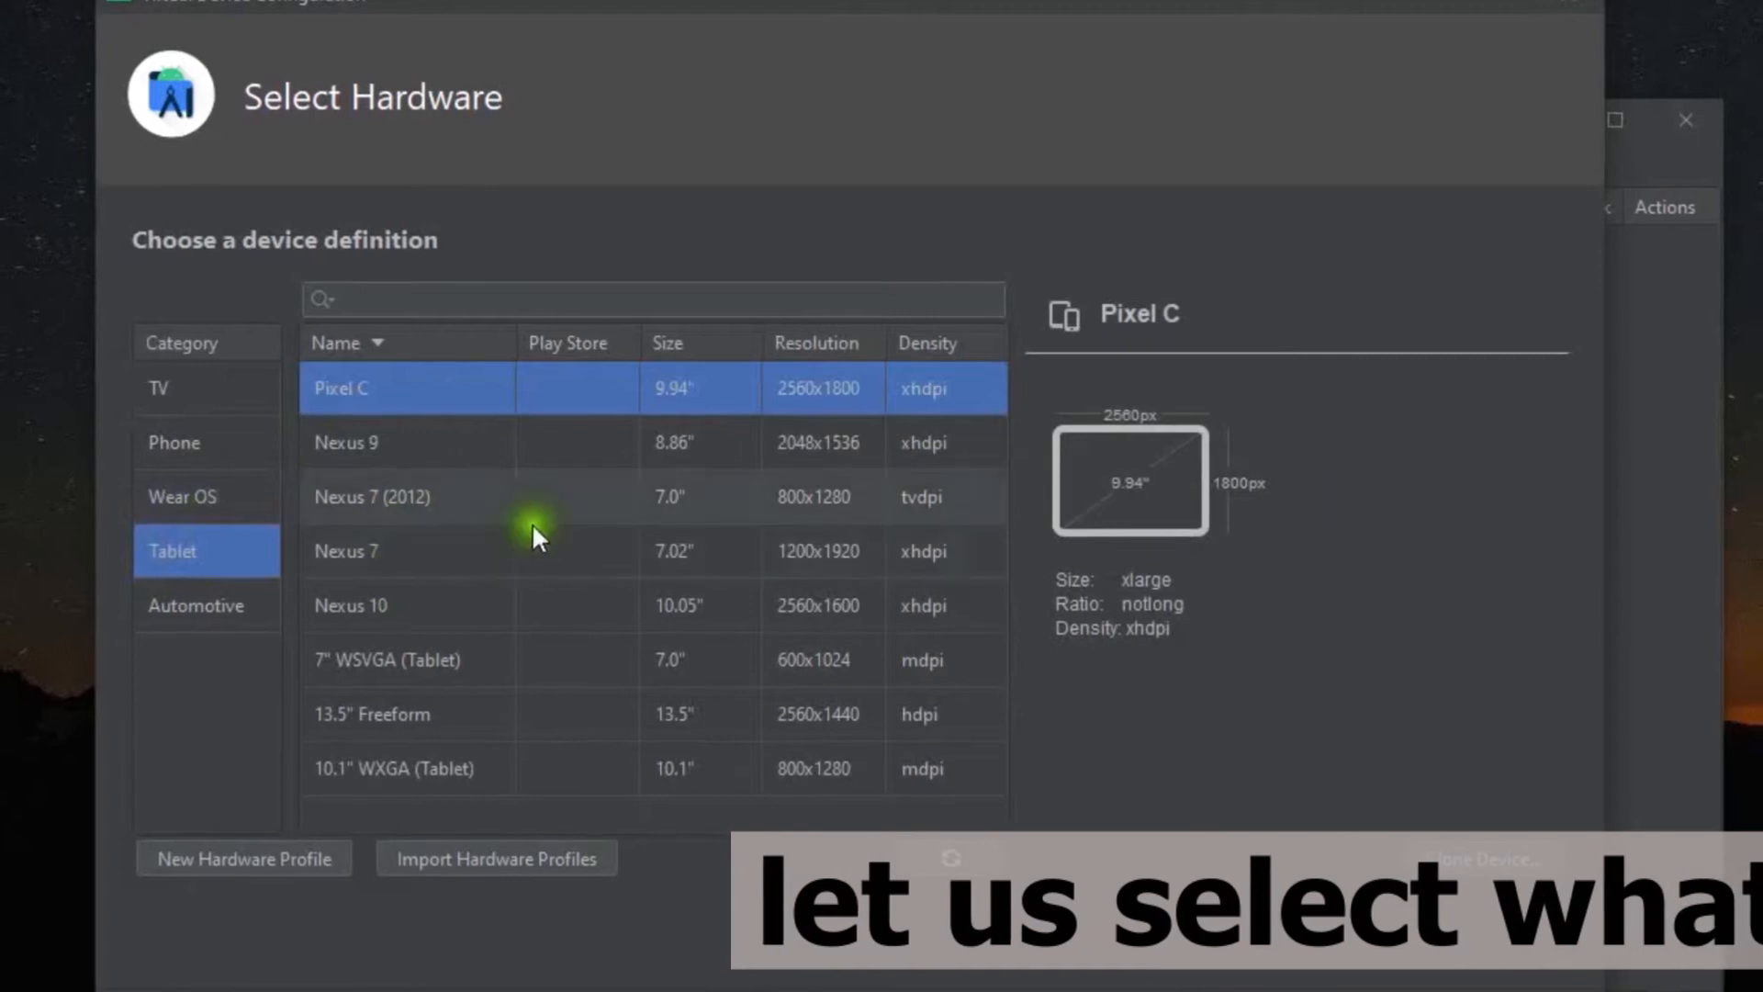
left_click(193, 496)
scroll(524, 450, "down", 10)
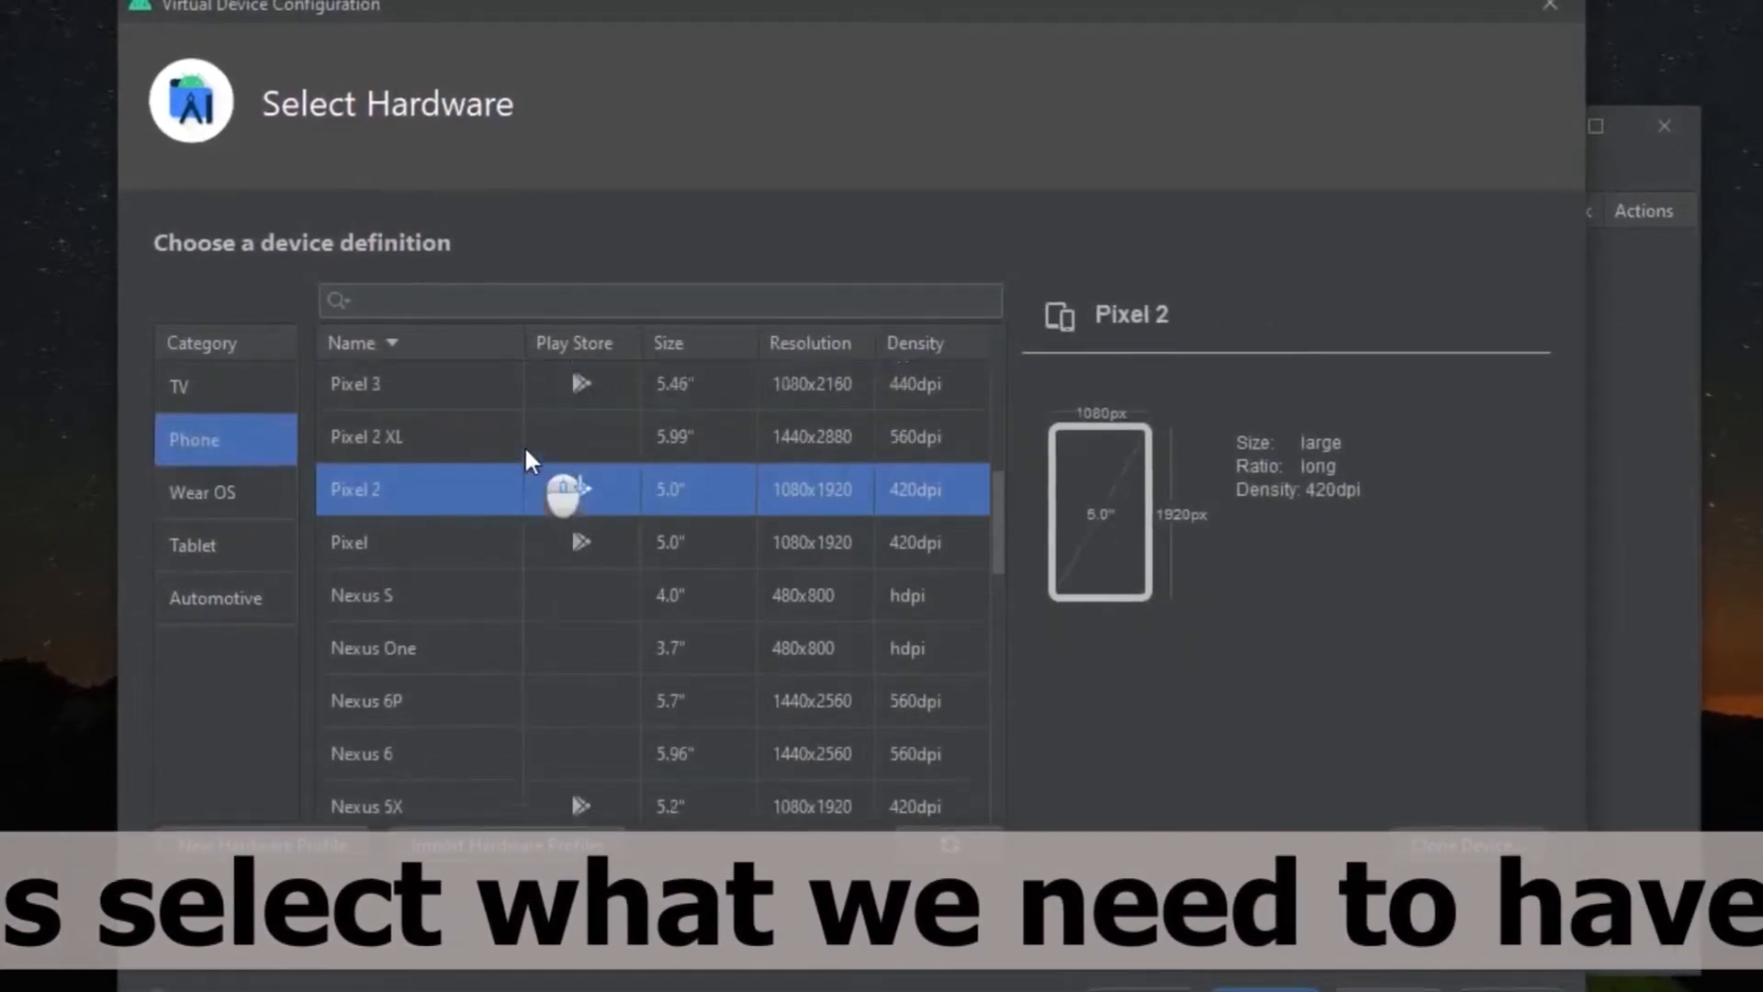
scroll(531, 459, "up", 10)
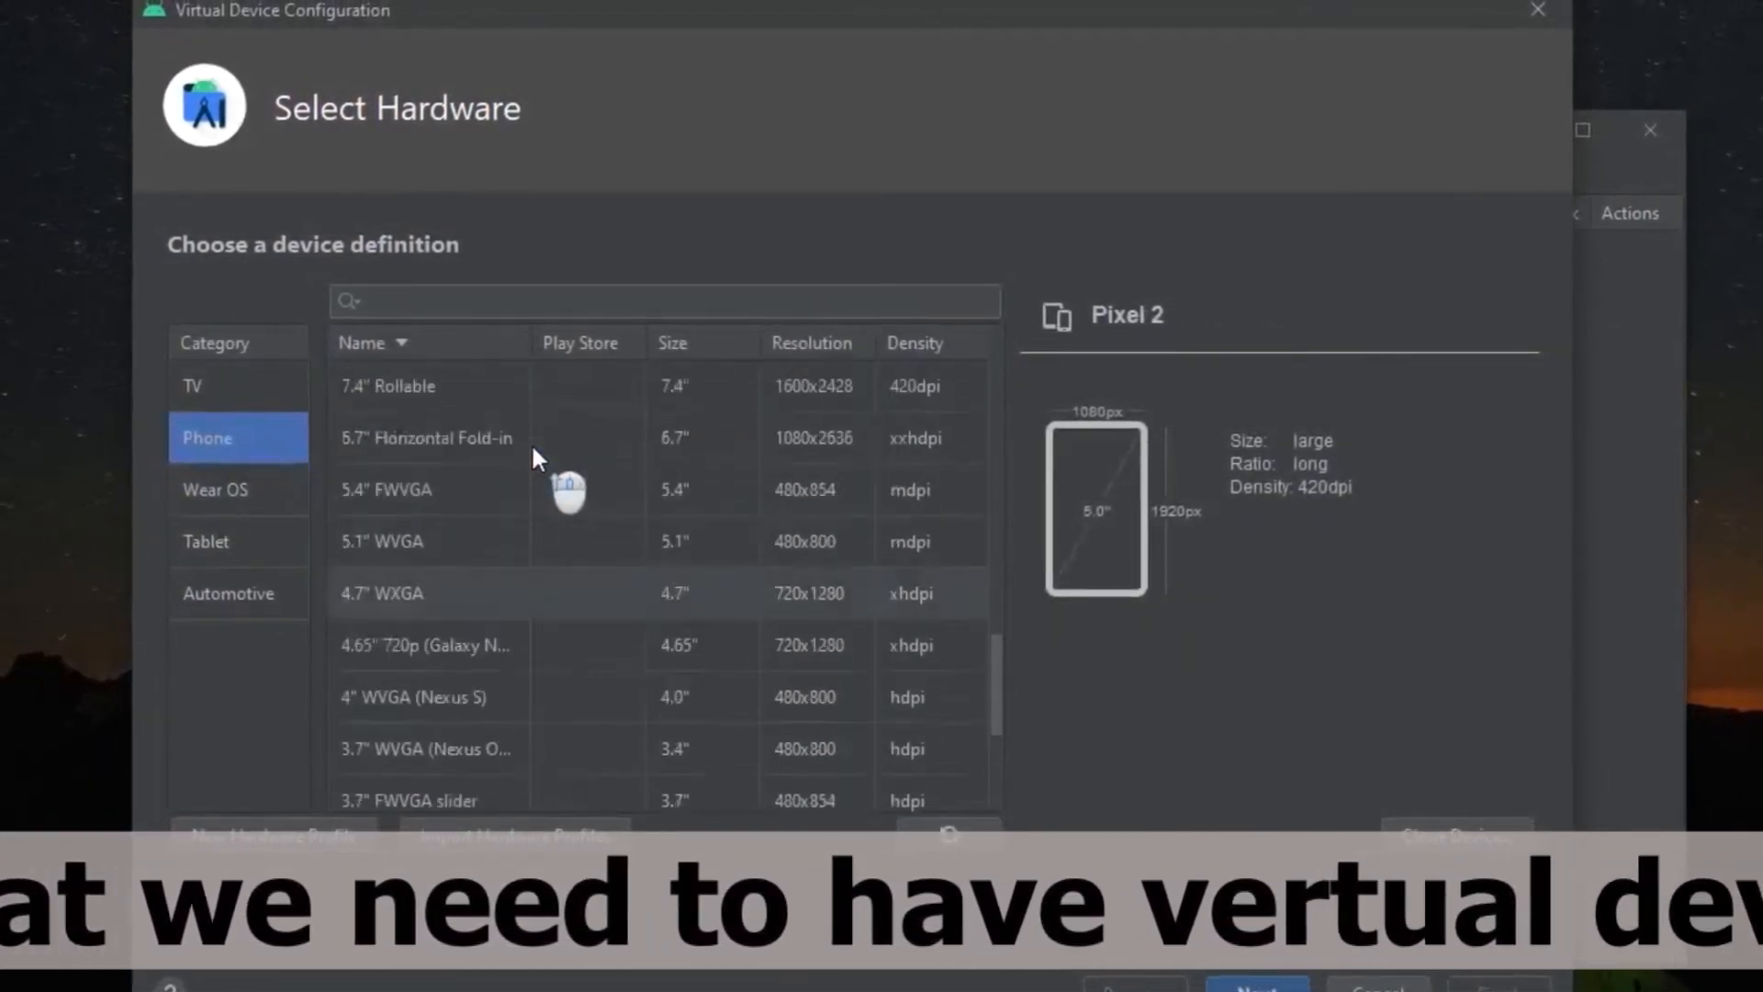
left_click(243, 386)
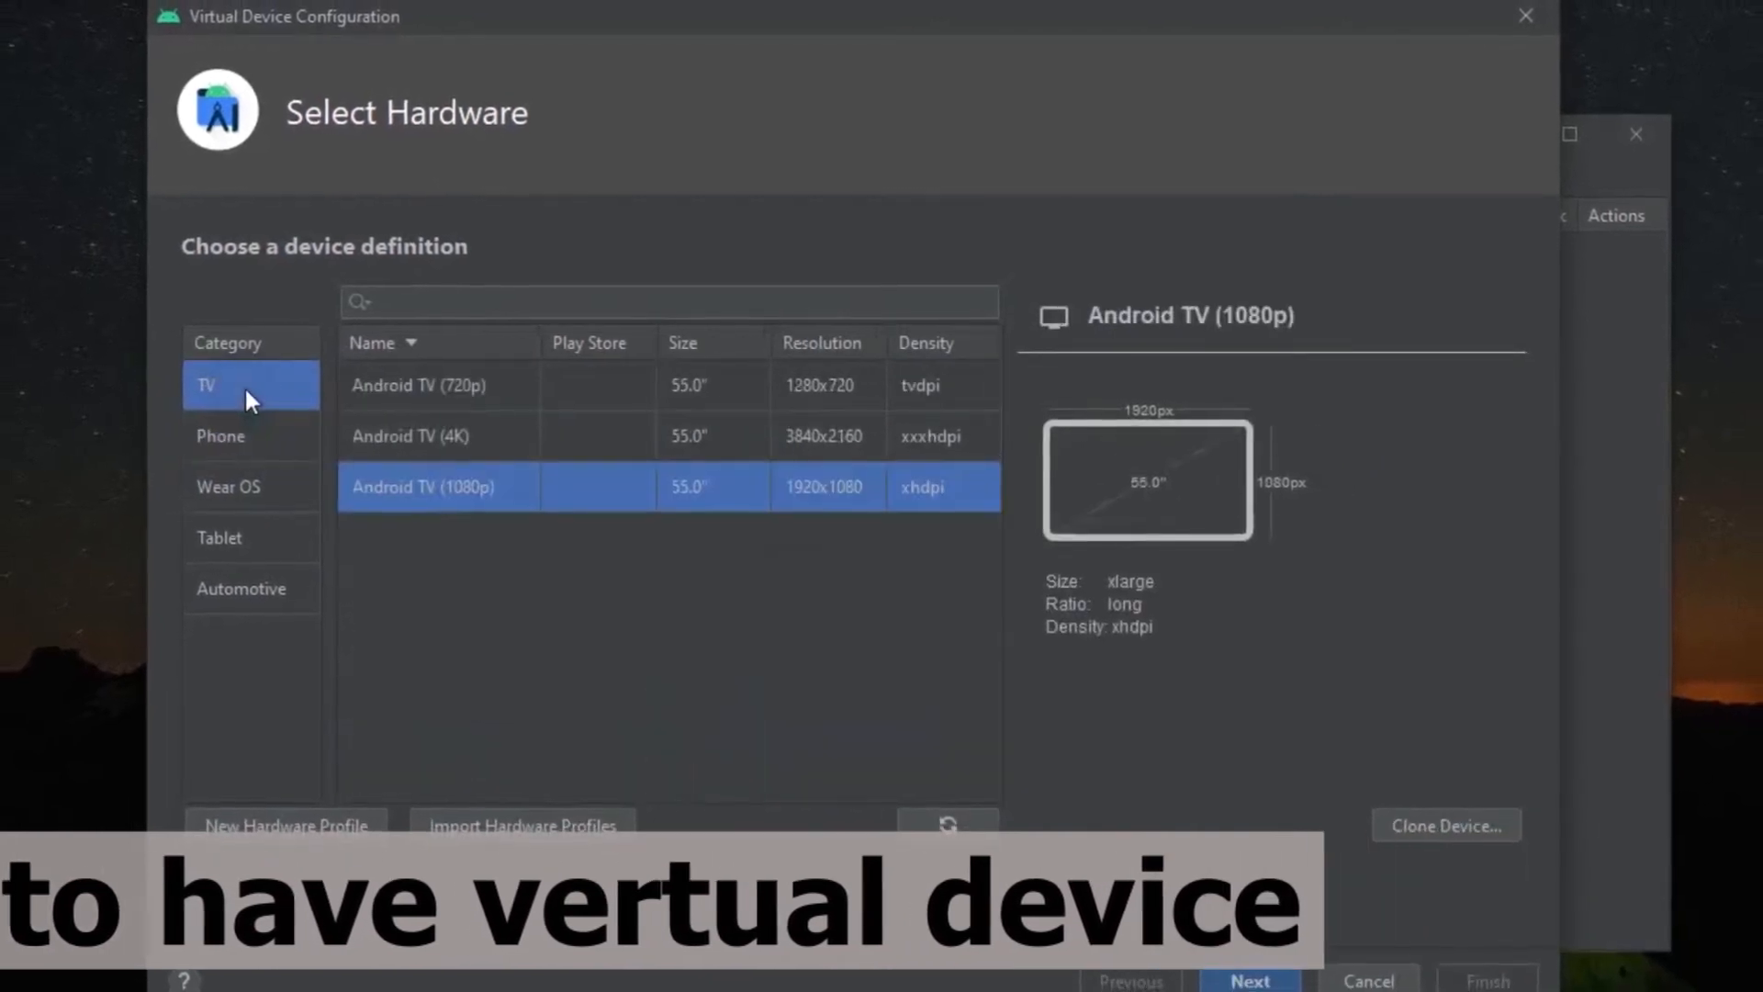
Choose the Pixel 3 phone as the hardware and R (Android 11.0, API 30, x86) as the system image.
left_click(247, 435)
scroll(535, 454, "down", 1)
scroll(544, 468, "down", 5)
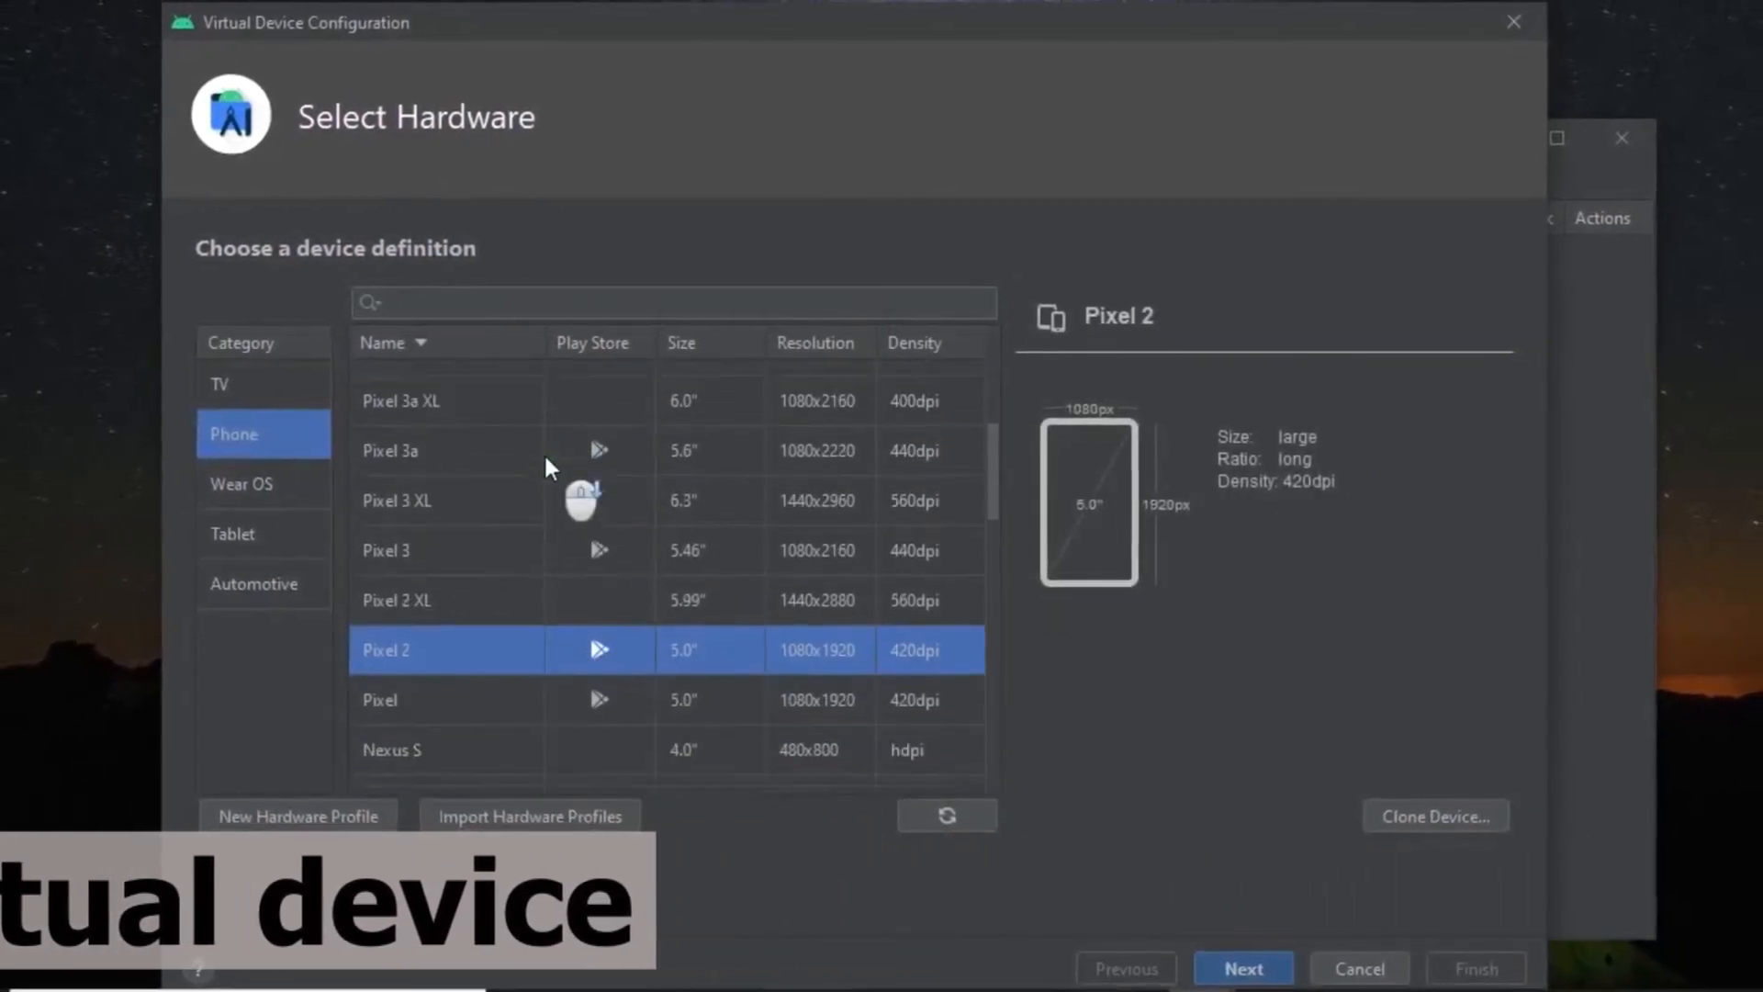
left_click(482, 532)
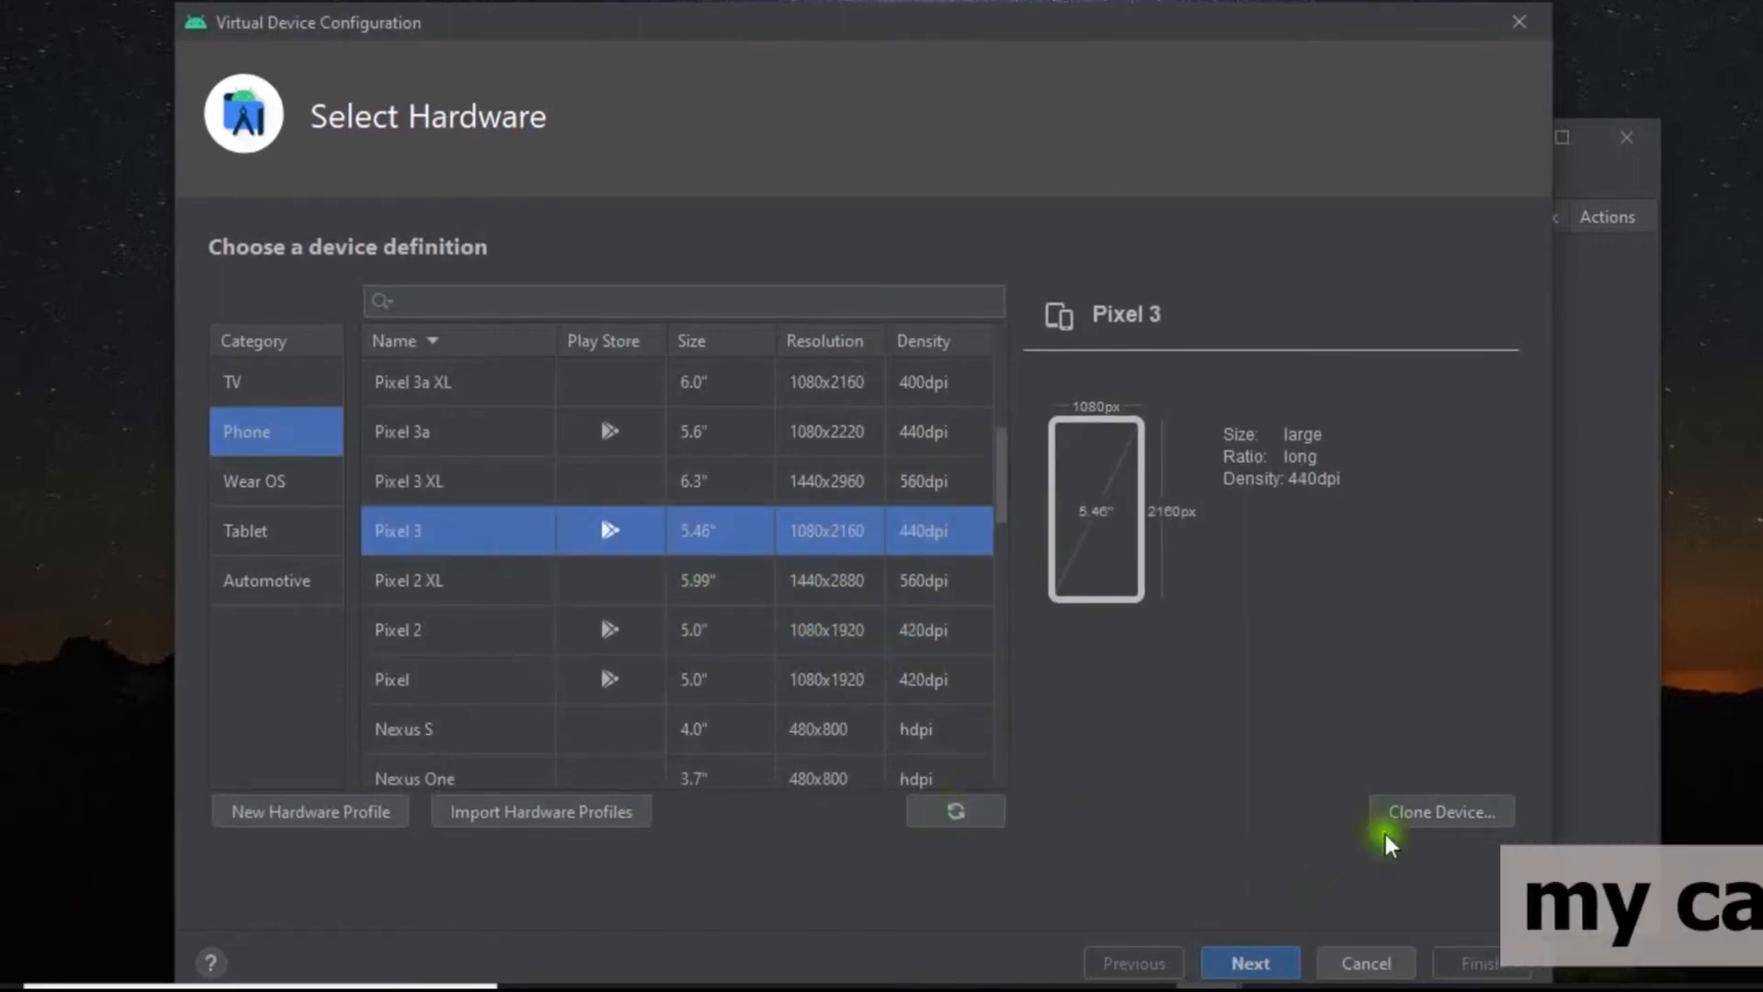
left_click(1249, 962)
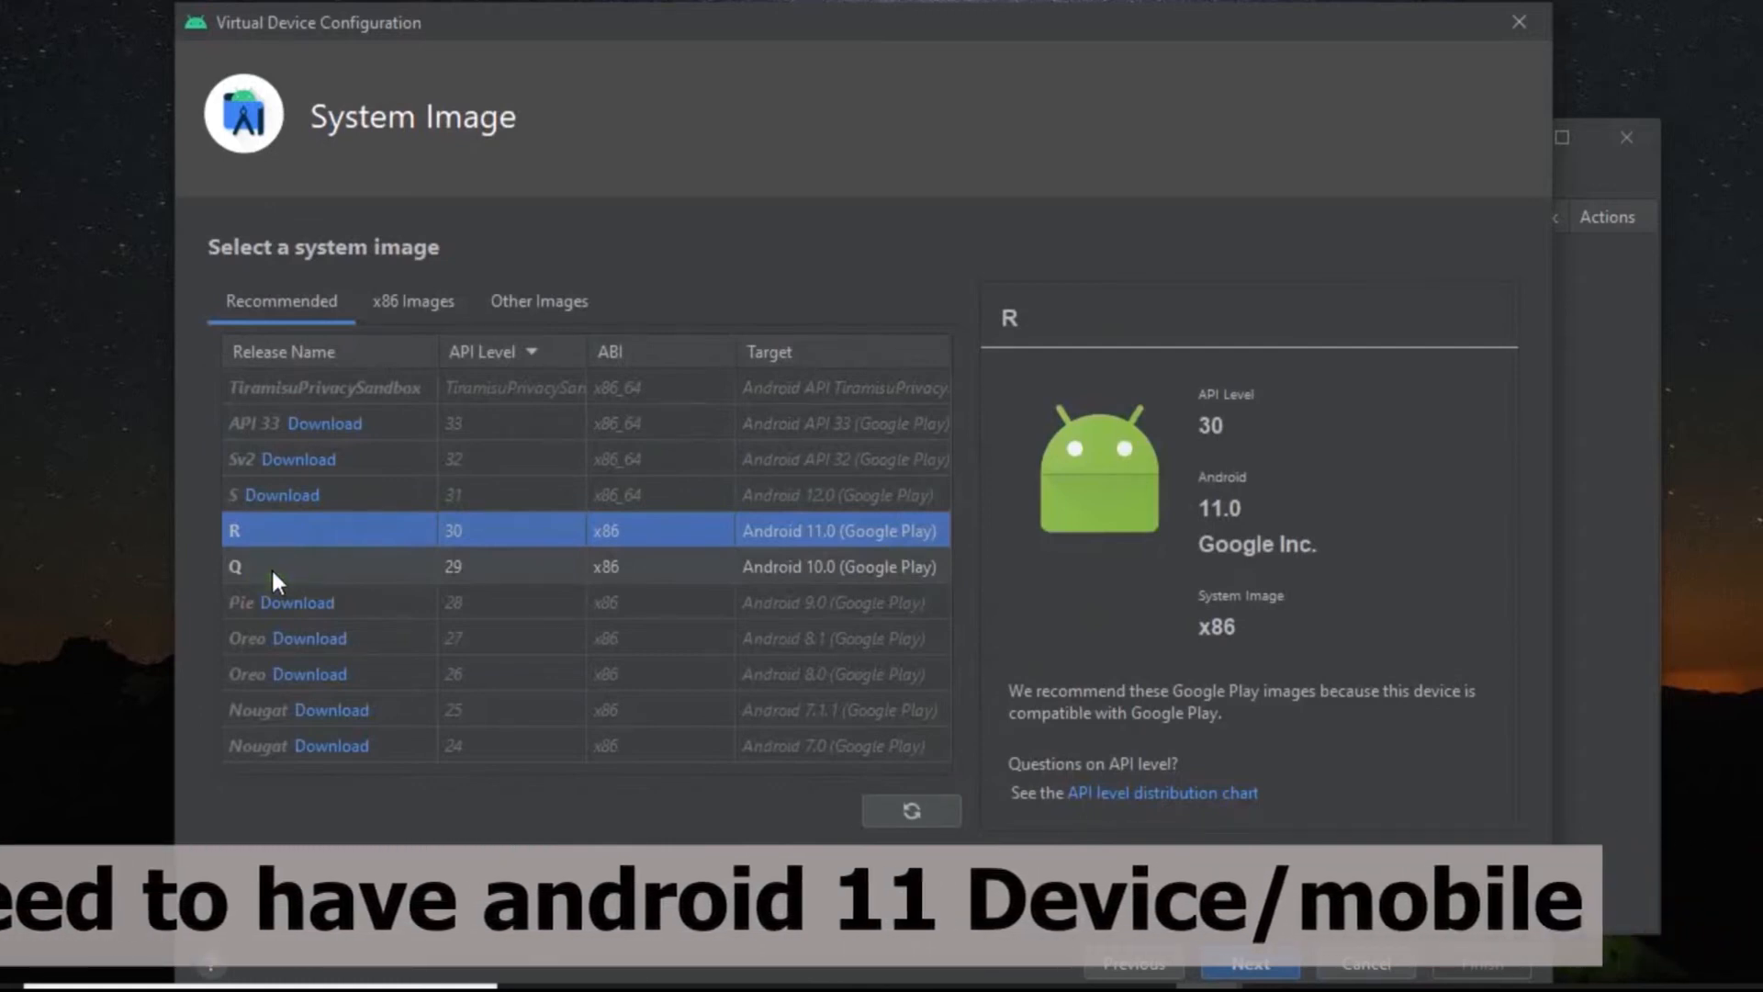
left_click(1246, 960)
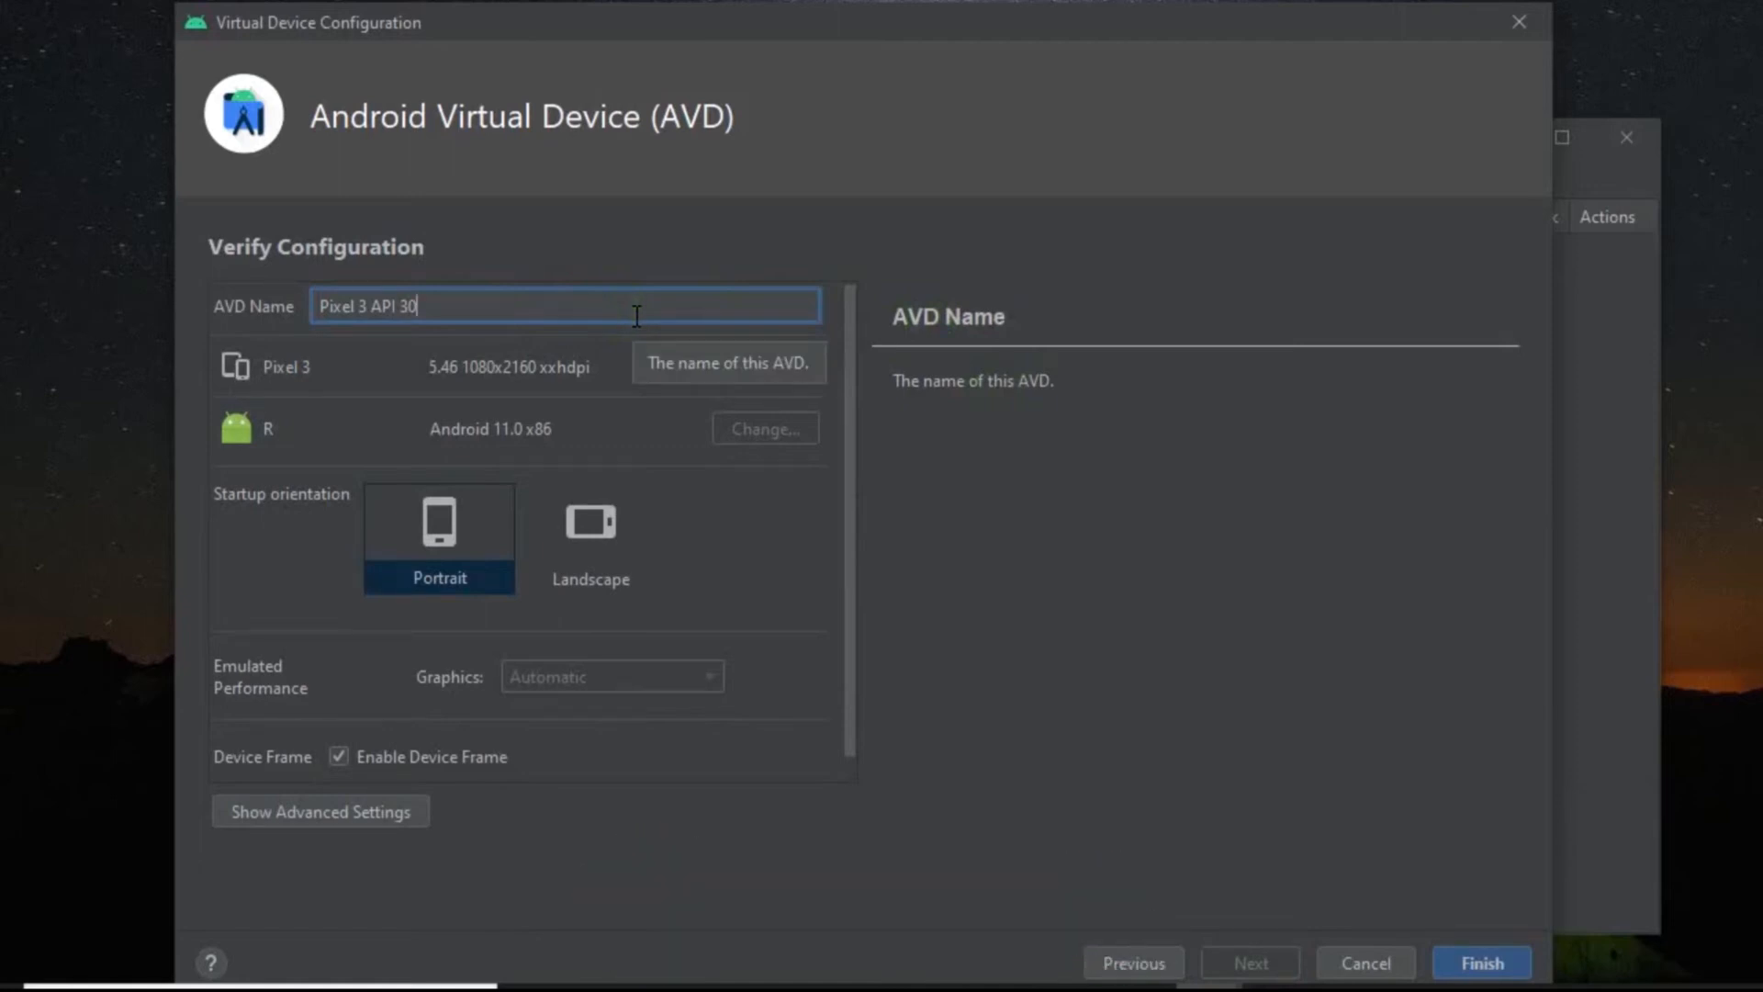
Name the AVD "virtual device android 11" and finish creating it.
left_click_drag(636, 315, 380, 320)
type("v")
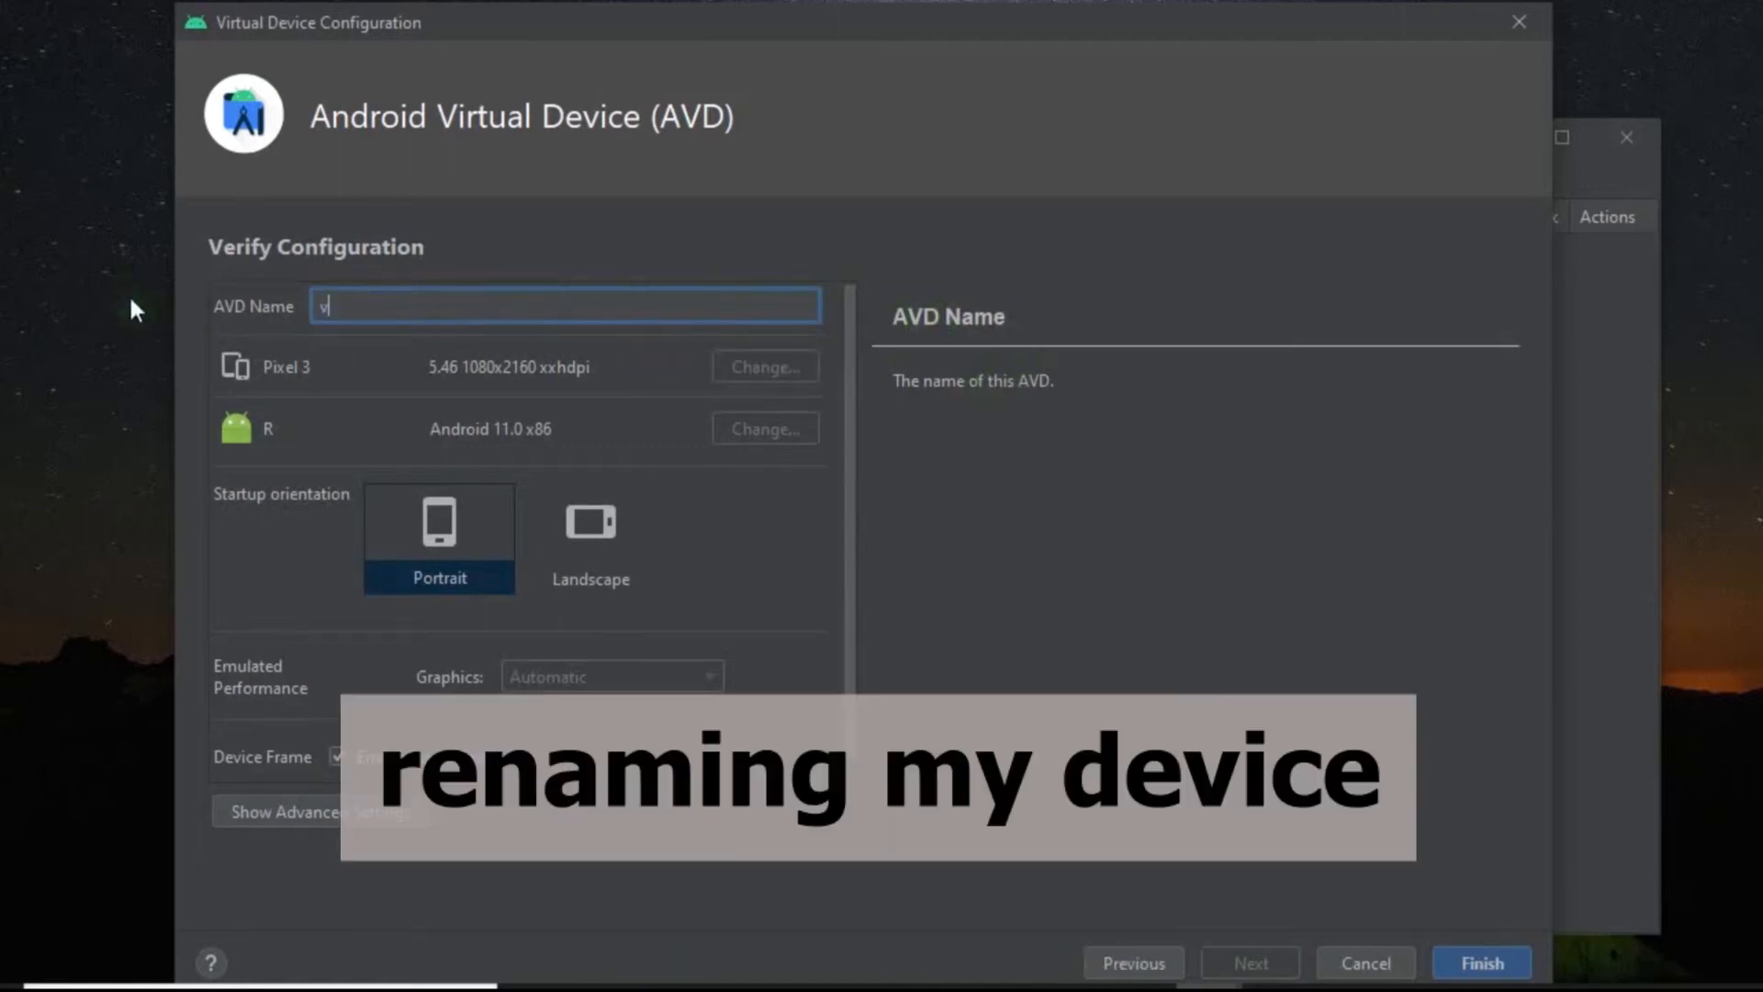
type("irtual device android 11")
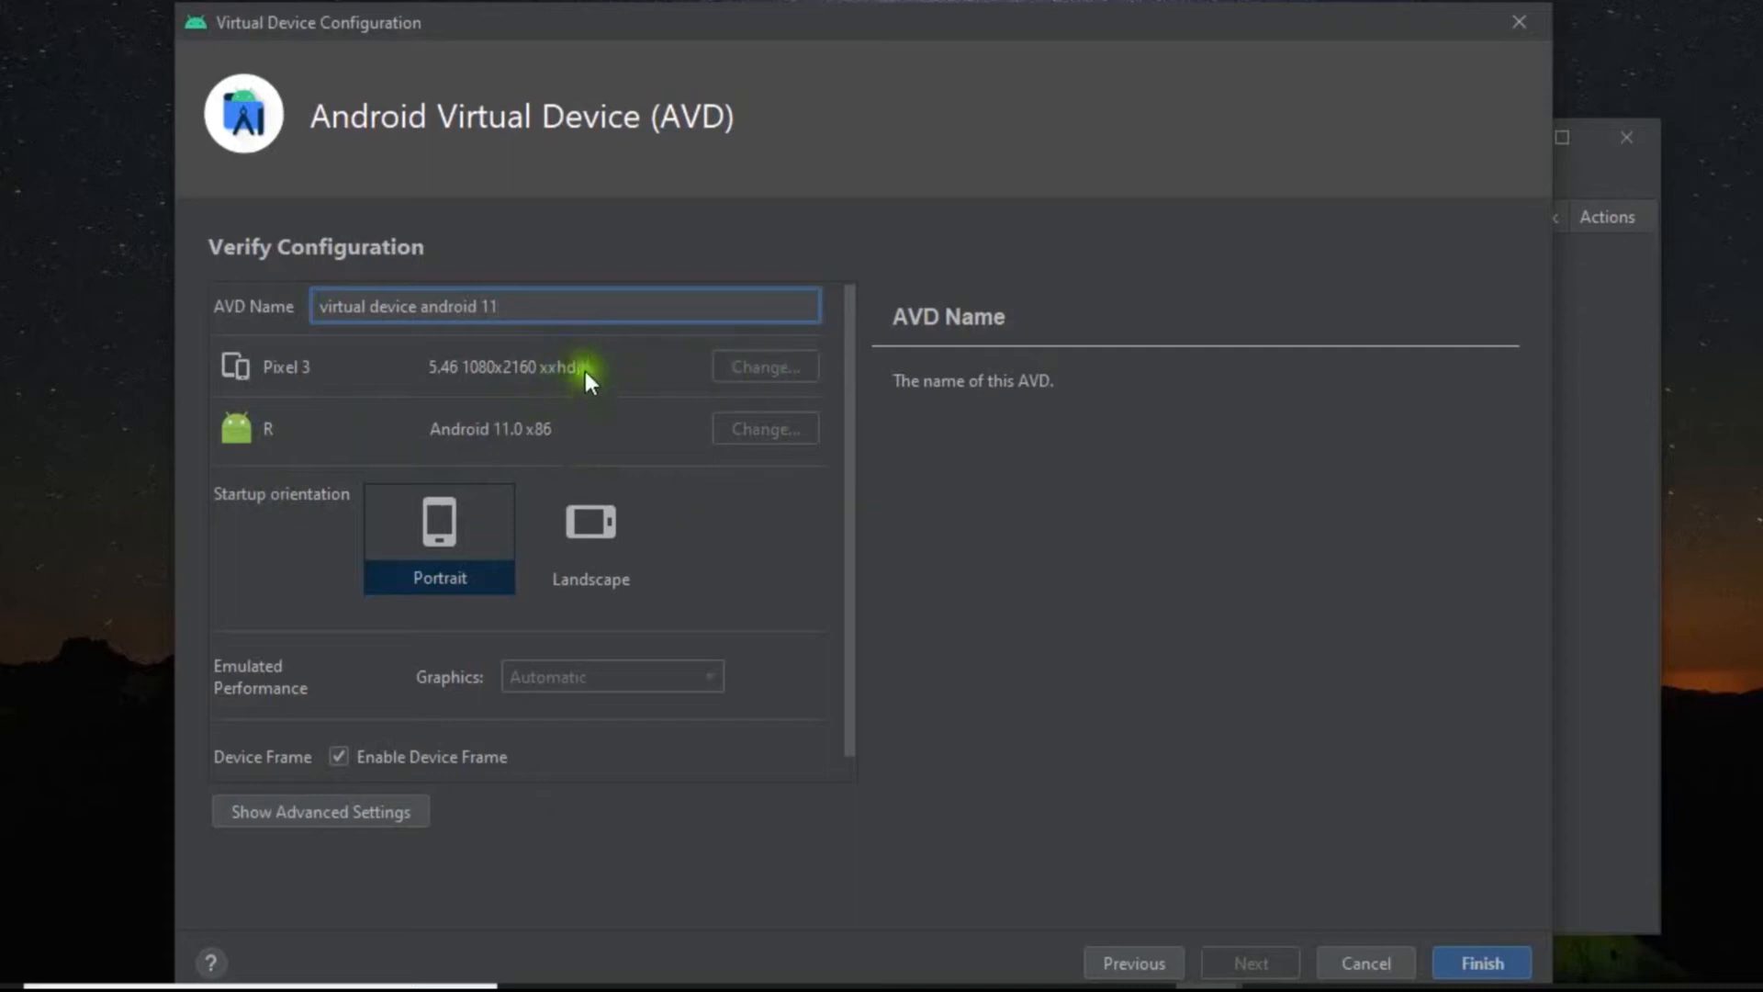
left_click(1473, 971)
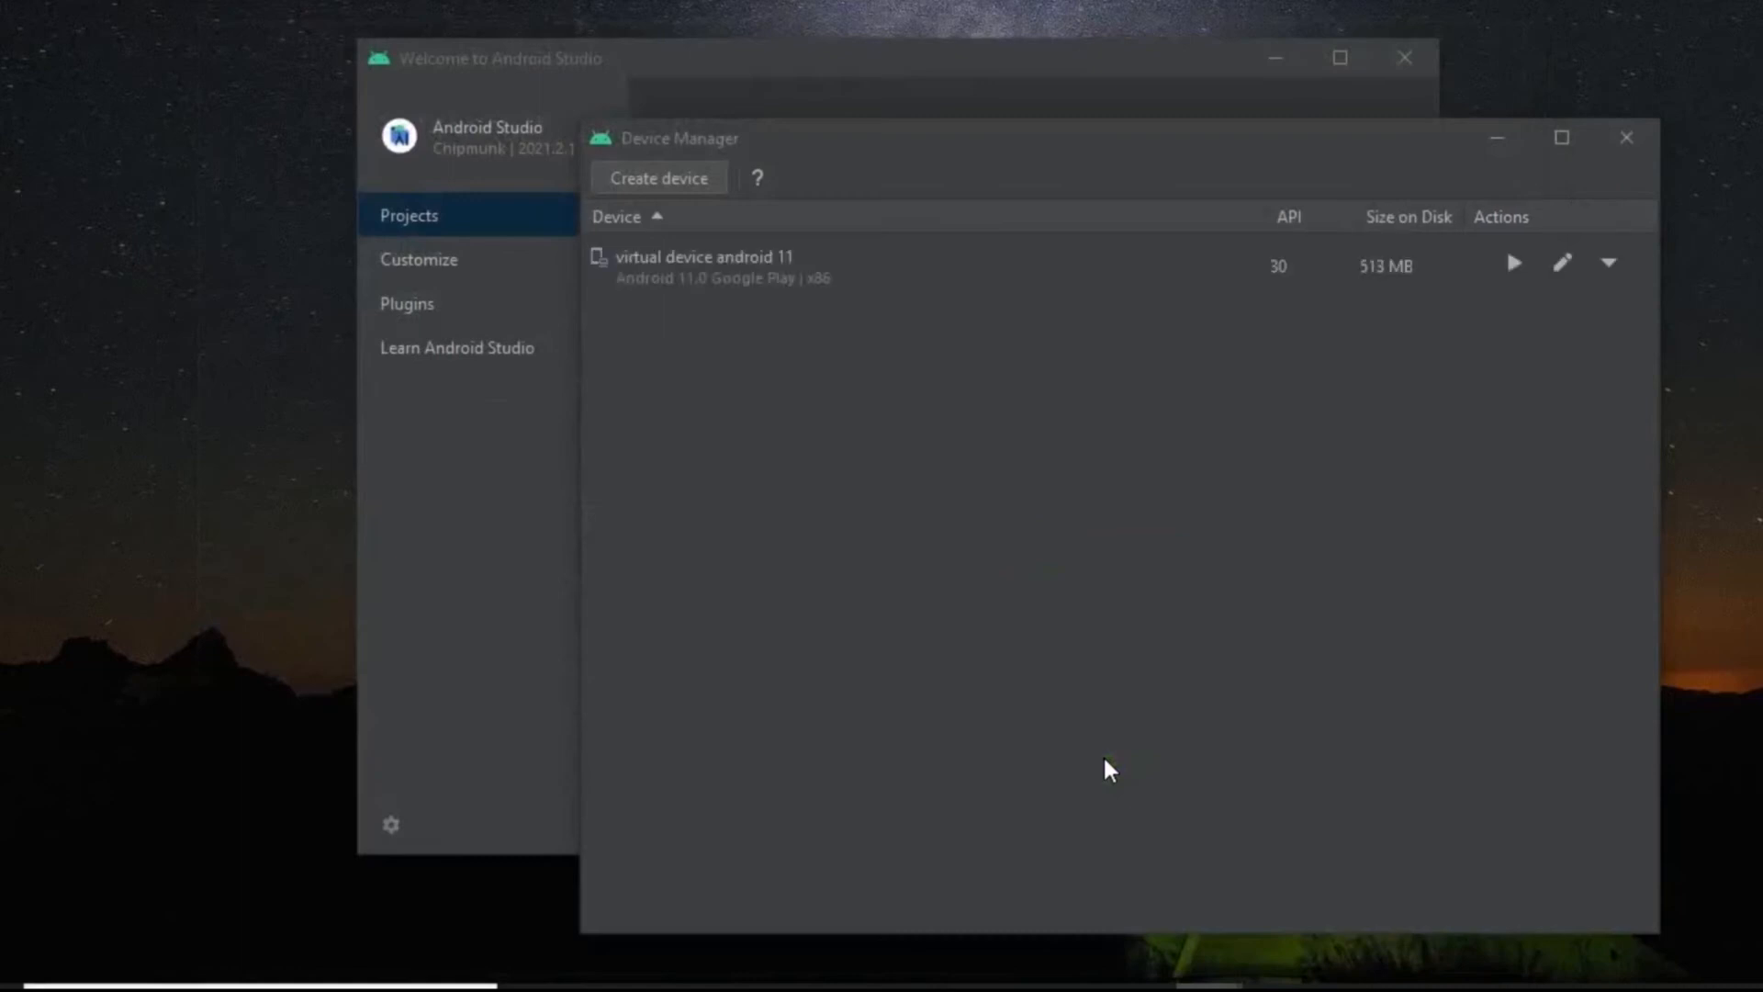
Launch the "virtual device android 11" AVD in the emulator.
left_click(990, 275)
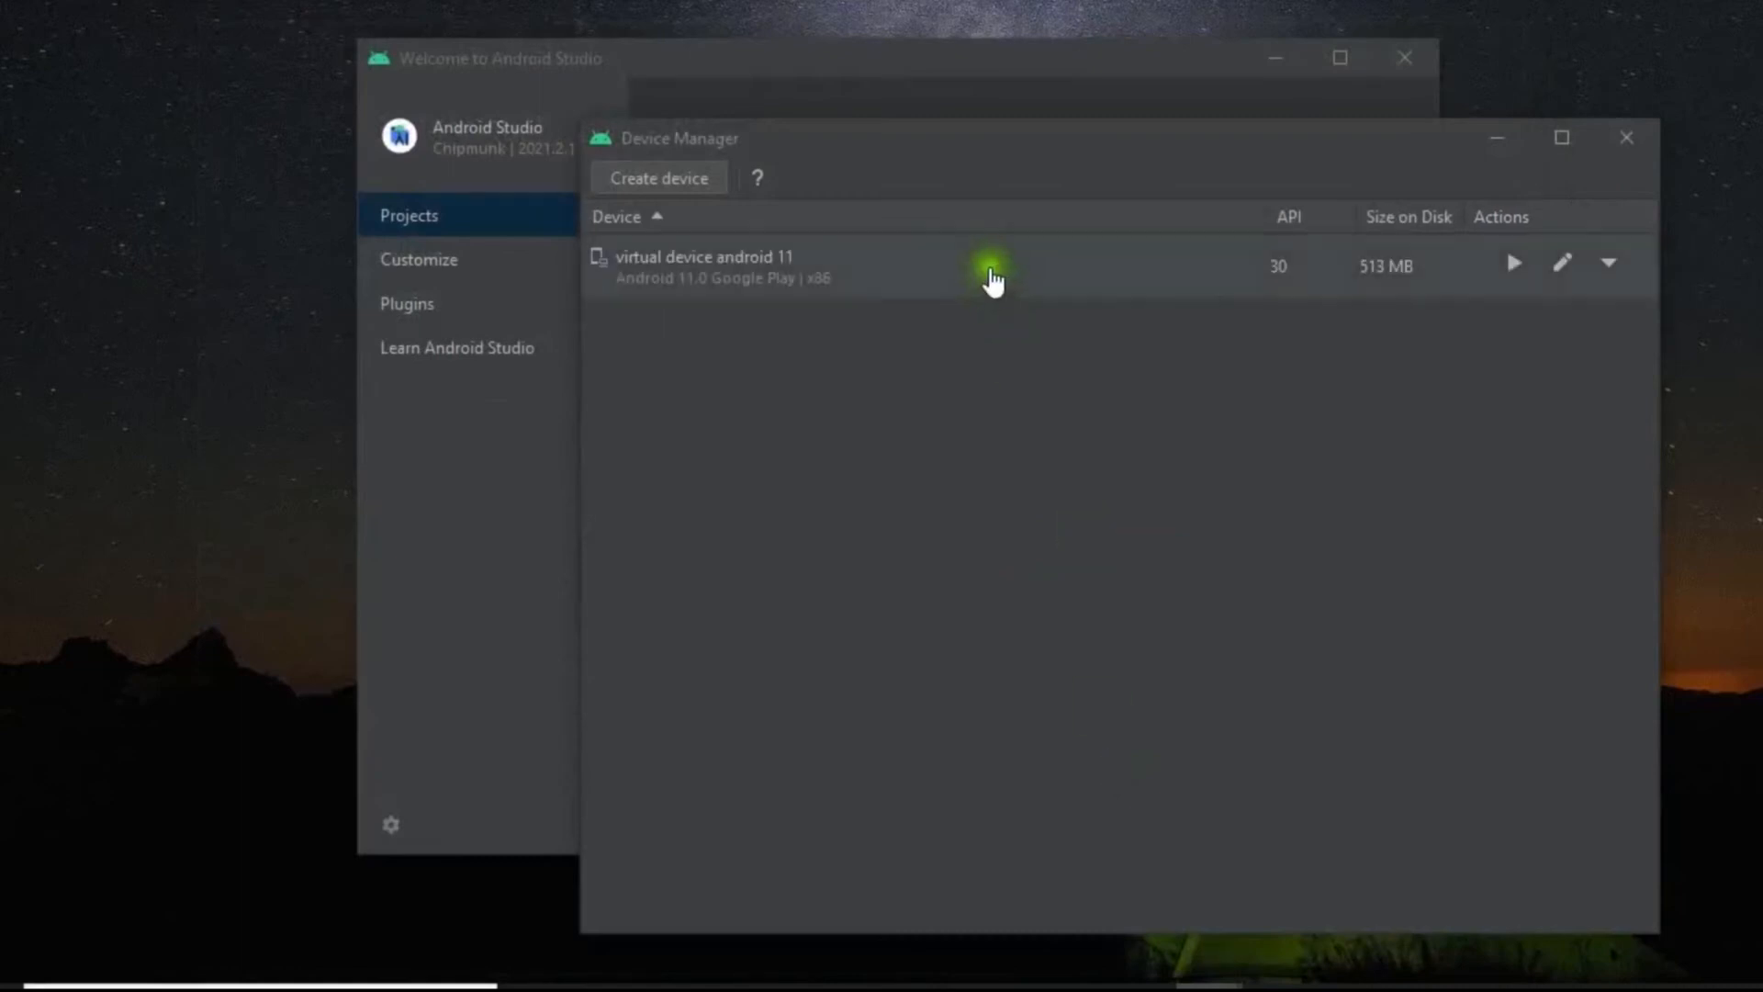
left_click(1042, 280)
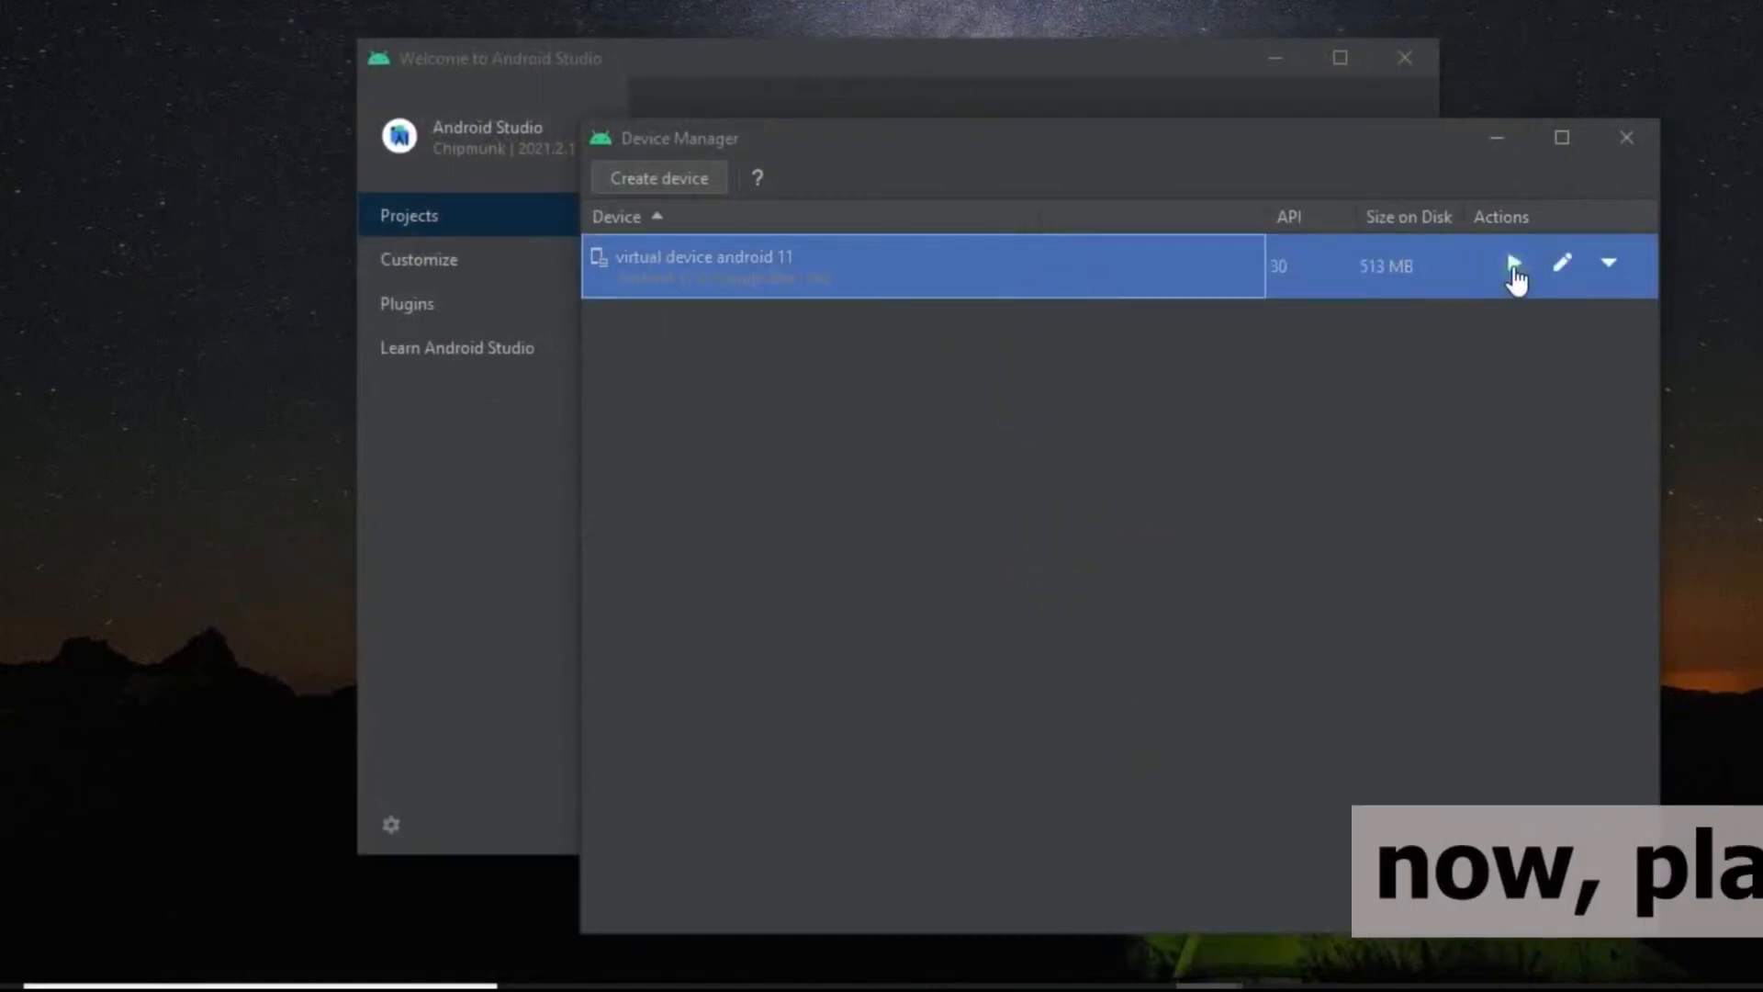
left_click(1514, 266)
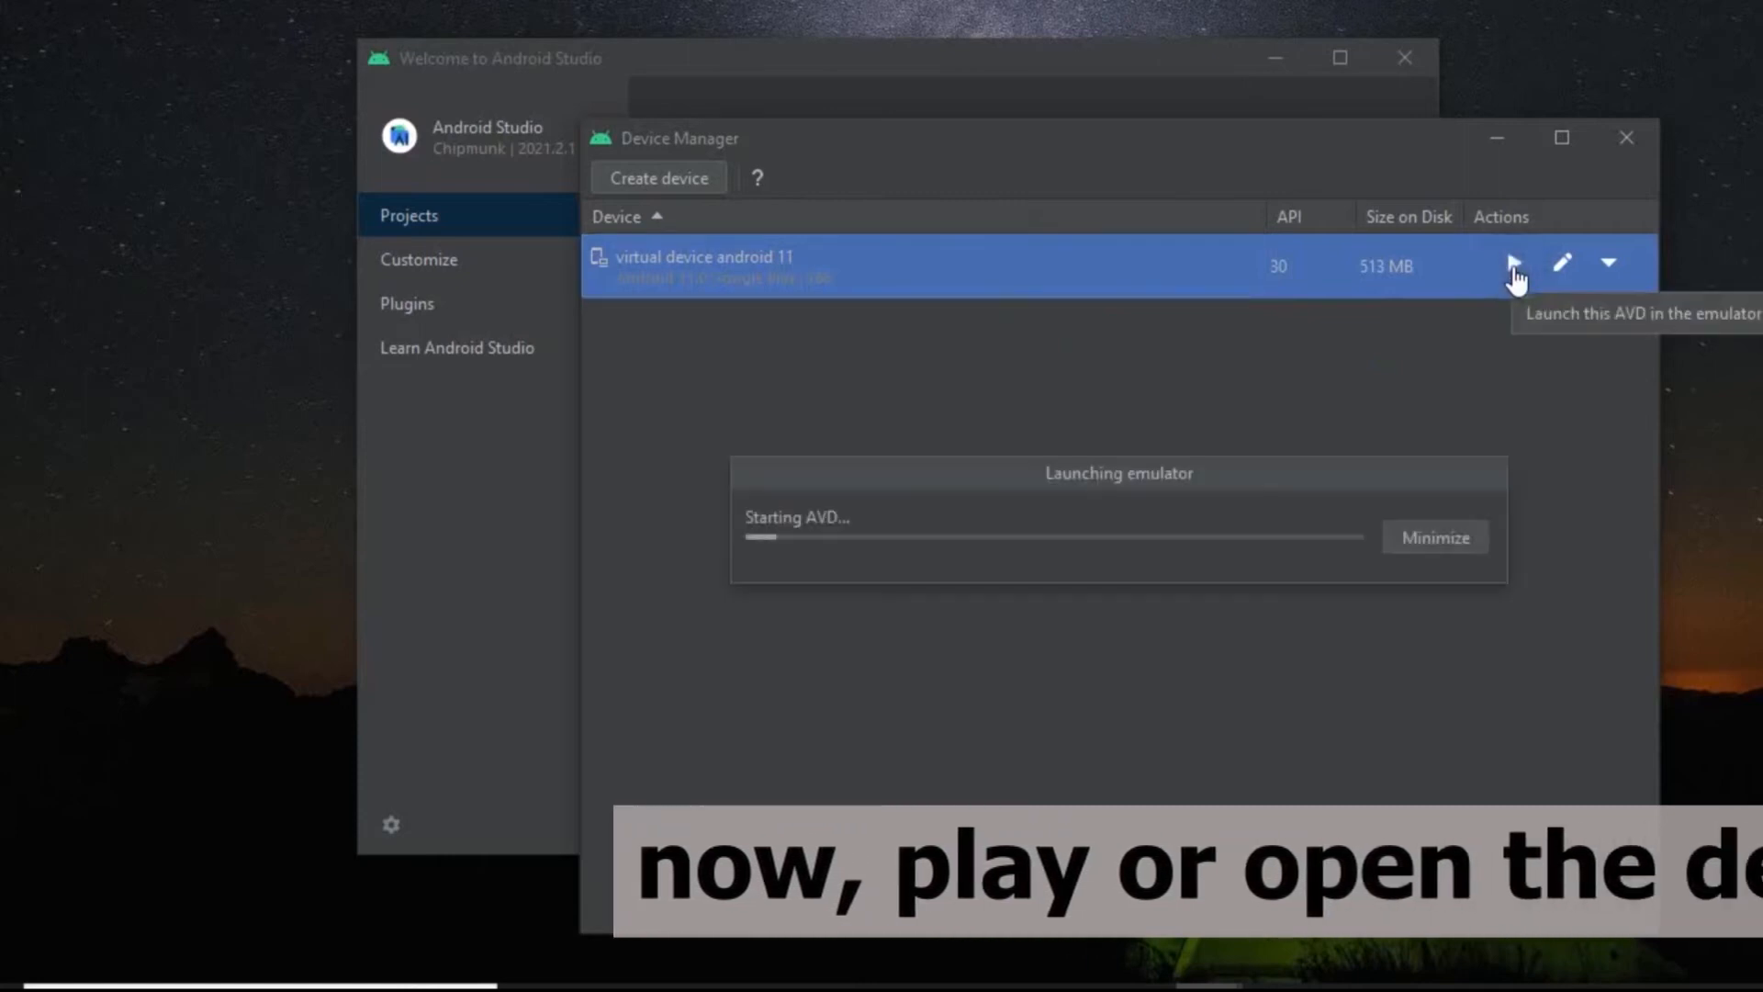
Move the emulator window up so the whole phone fits on the desktop.
left_click(1566, 673)
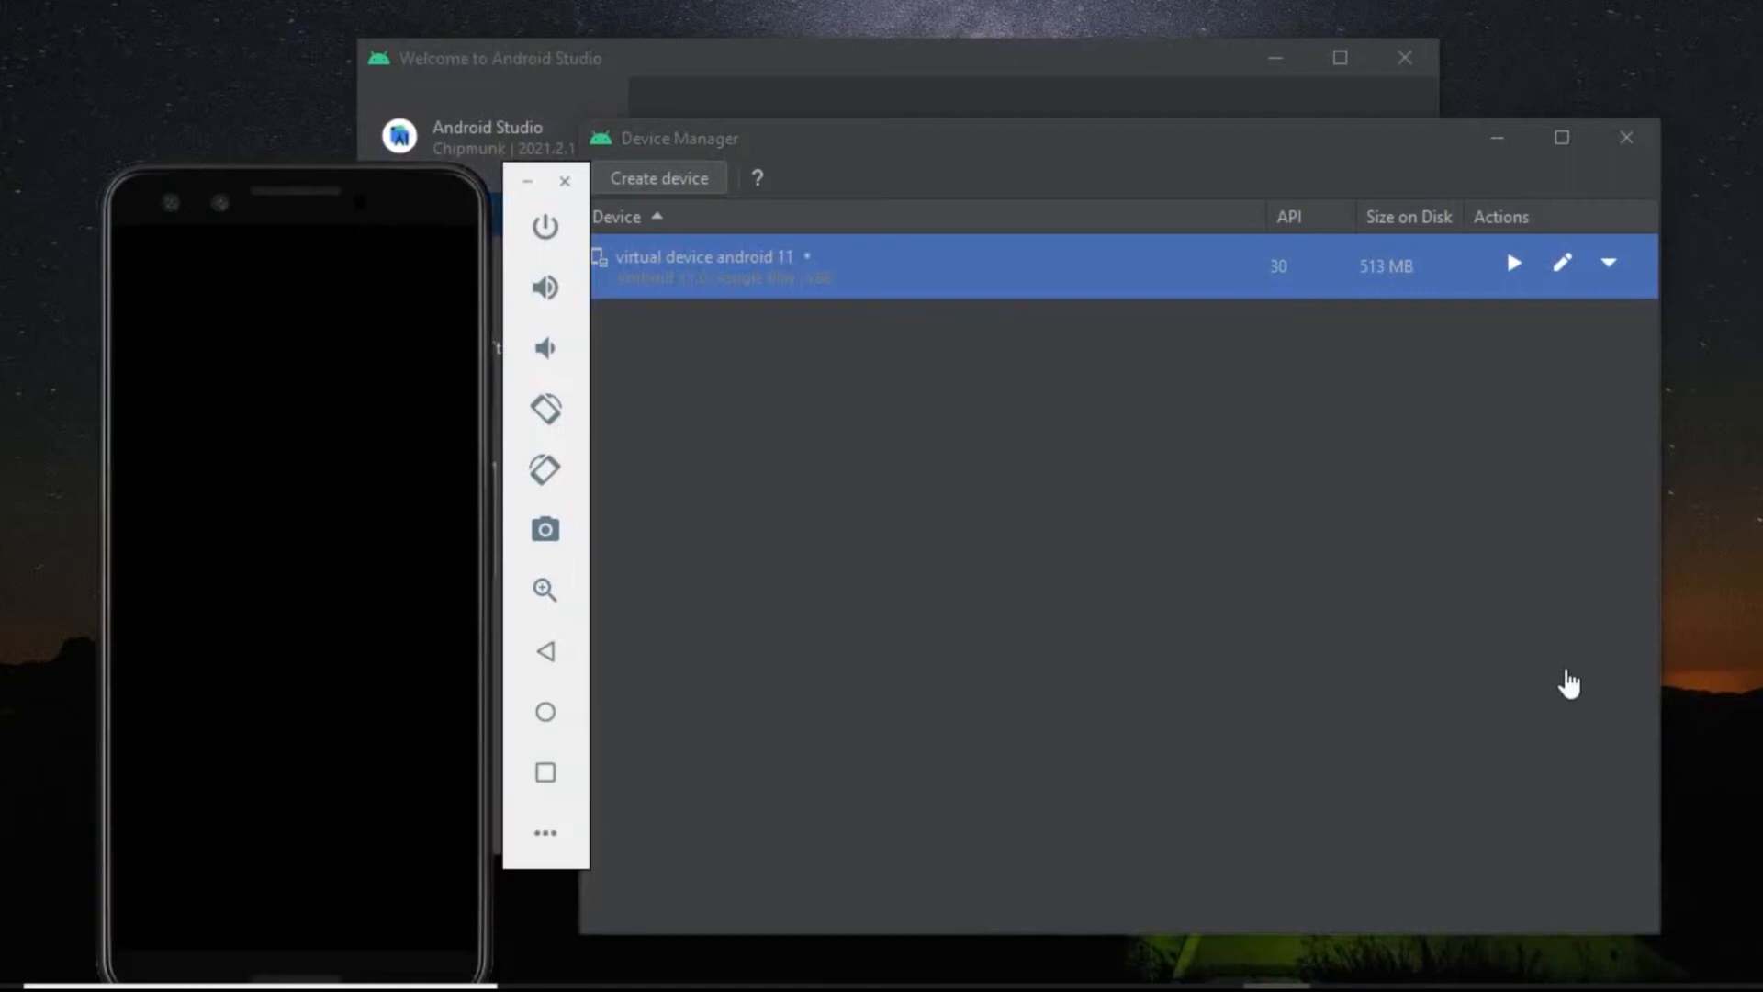
left_click_drag(353, 148, 372, 110)
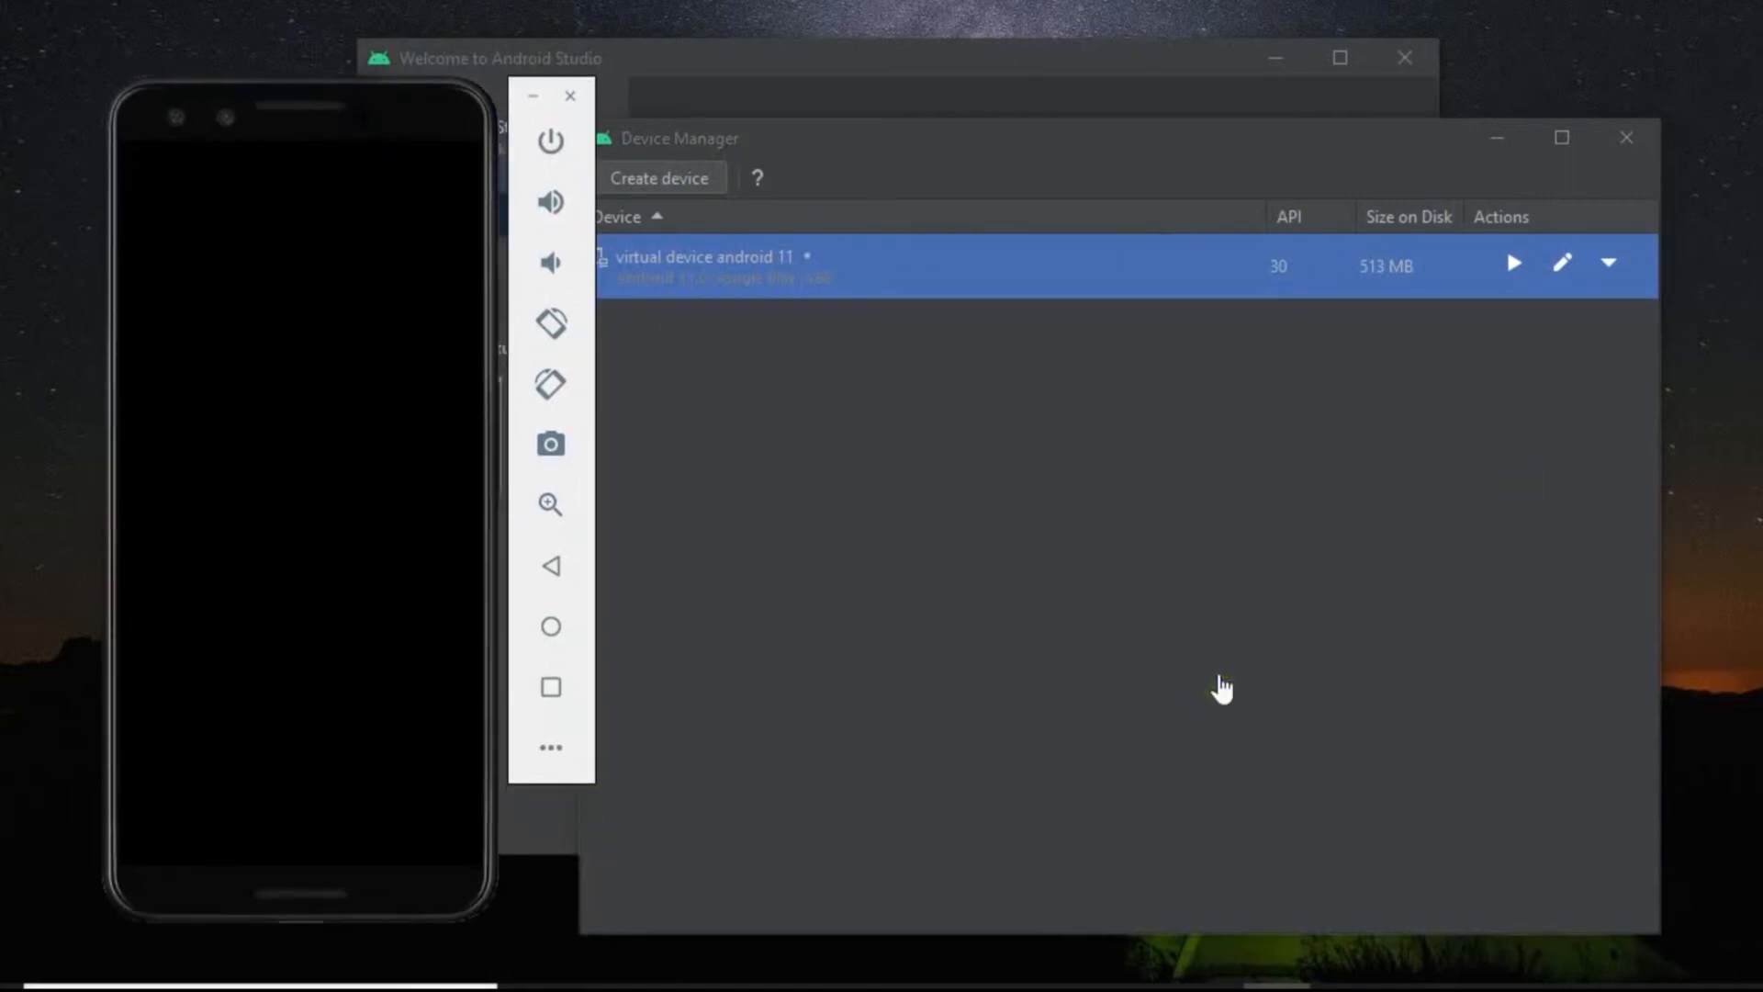
right_click(1744, 476)
left_click(1630, 562)
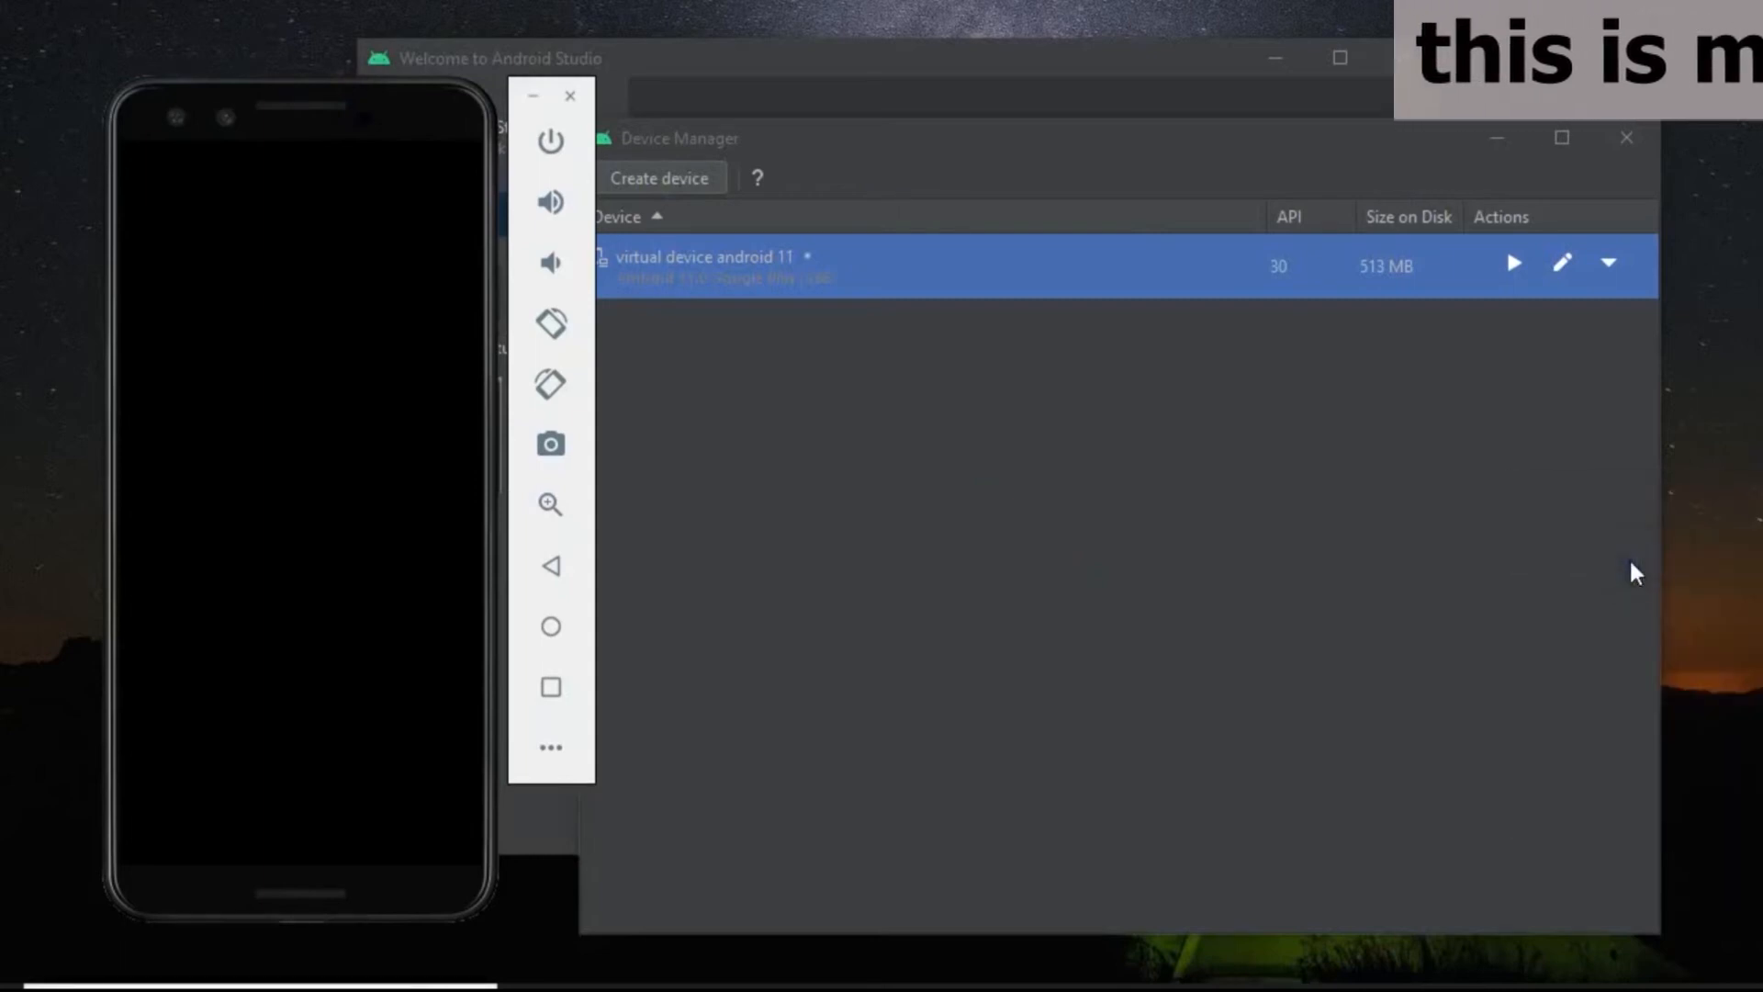
right_click(1745, 487)
left_click(1720, 555)
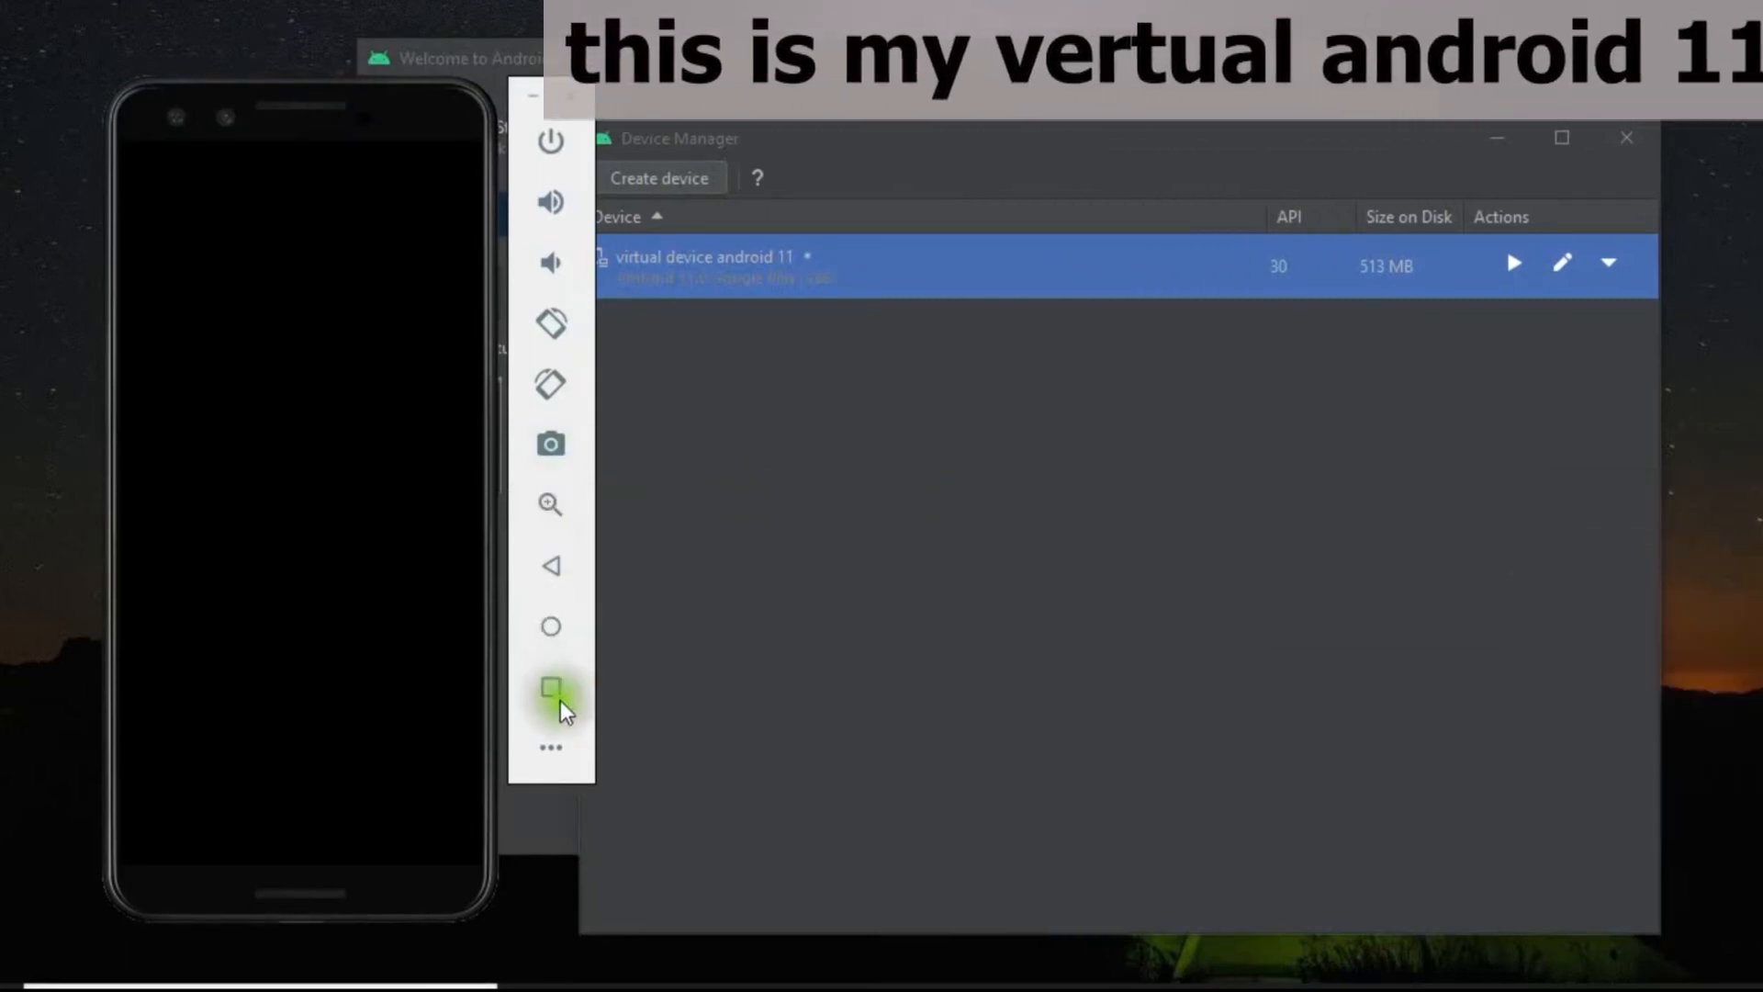
left_click(552, 631)
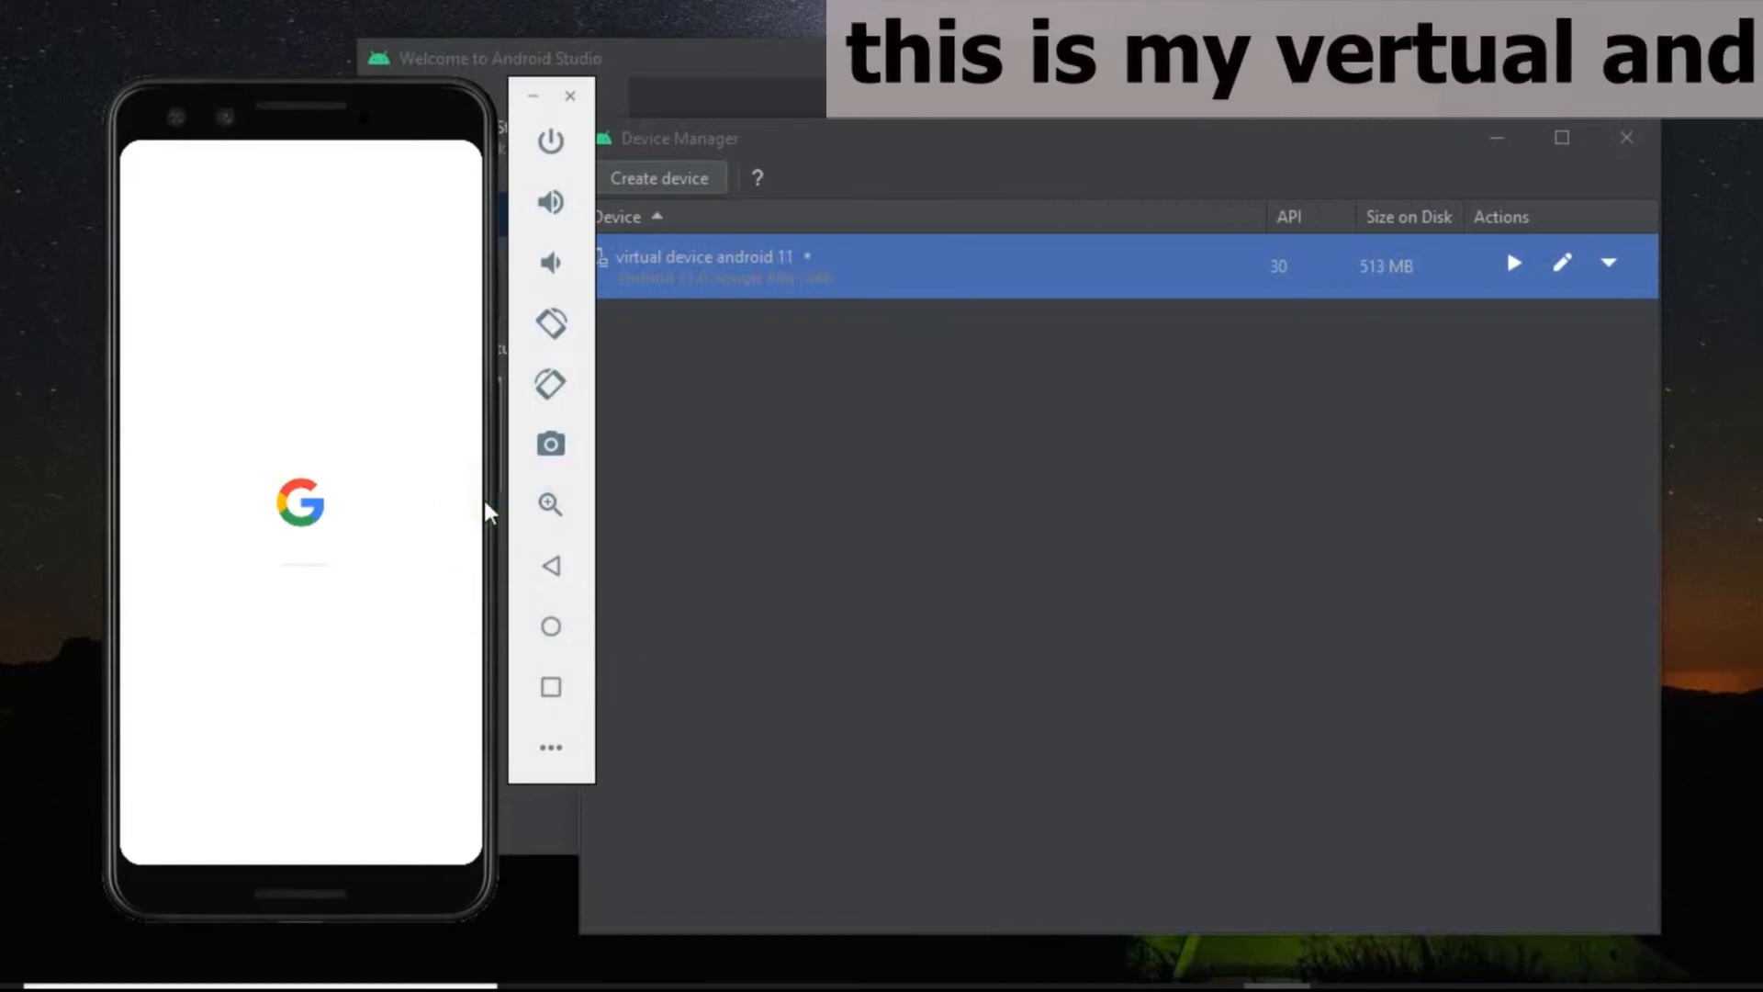
left_click(553, 689)
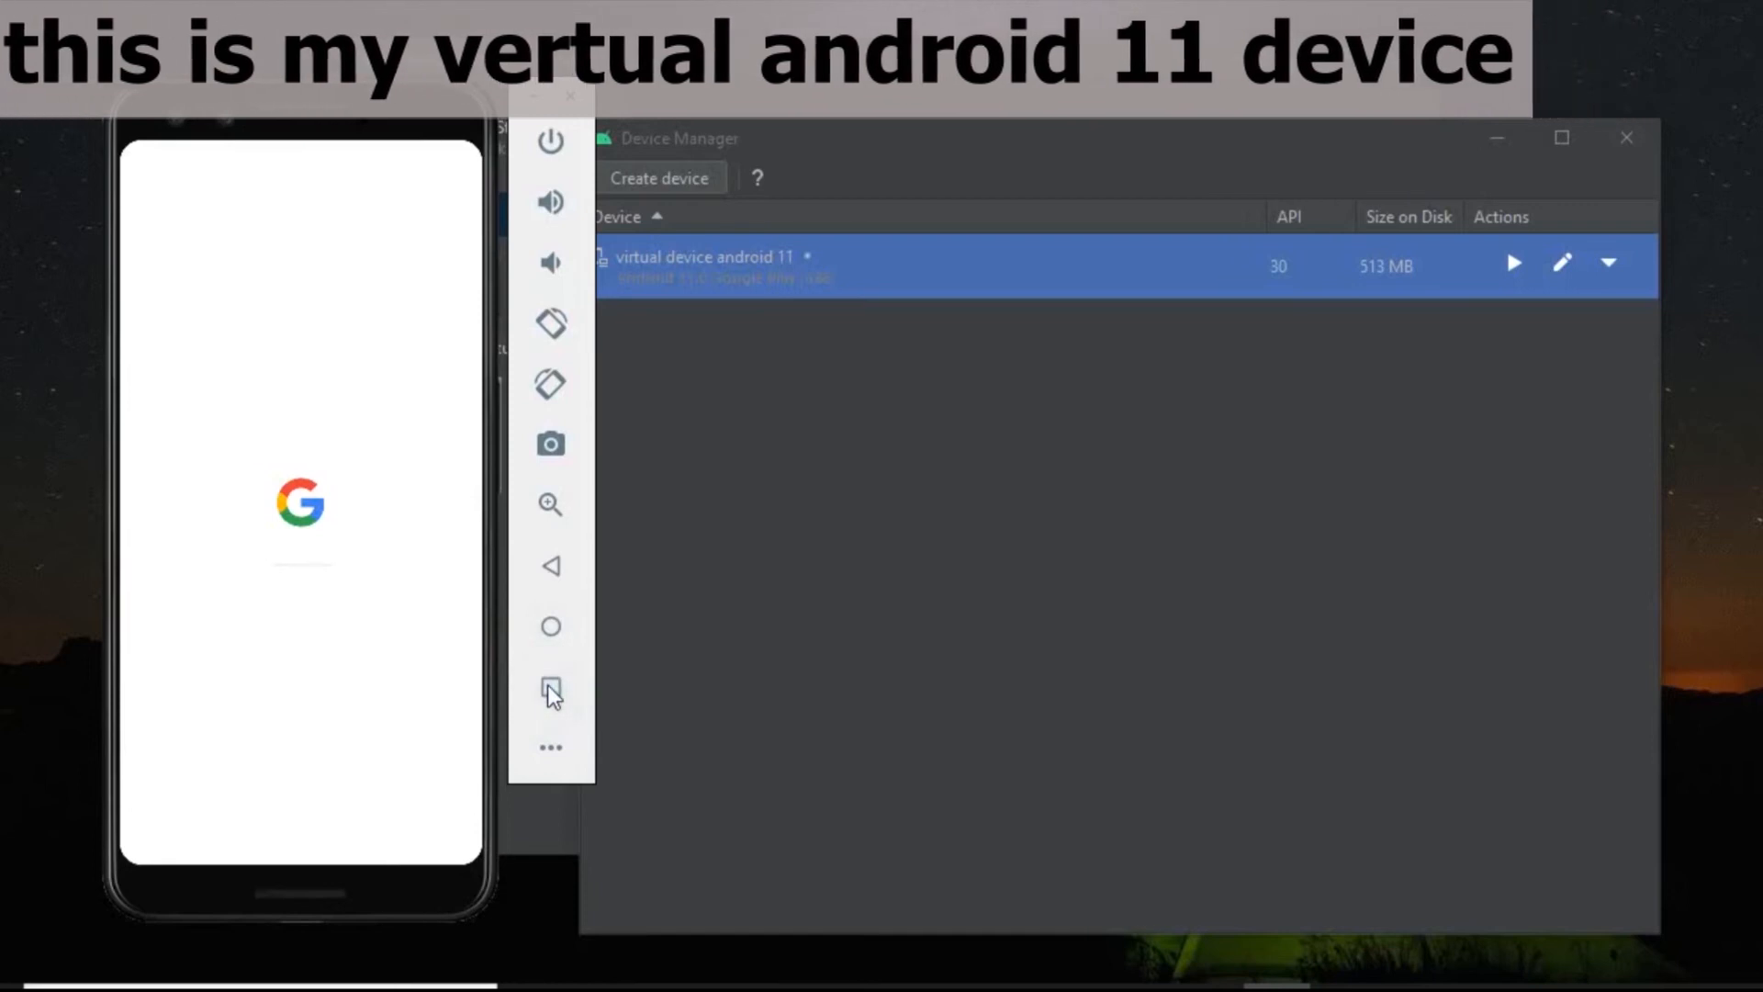
left_click(349, 177)
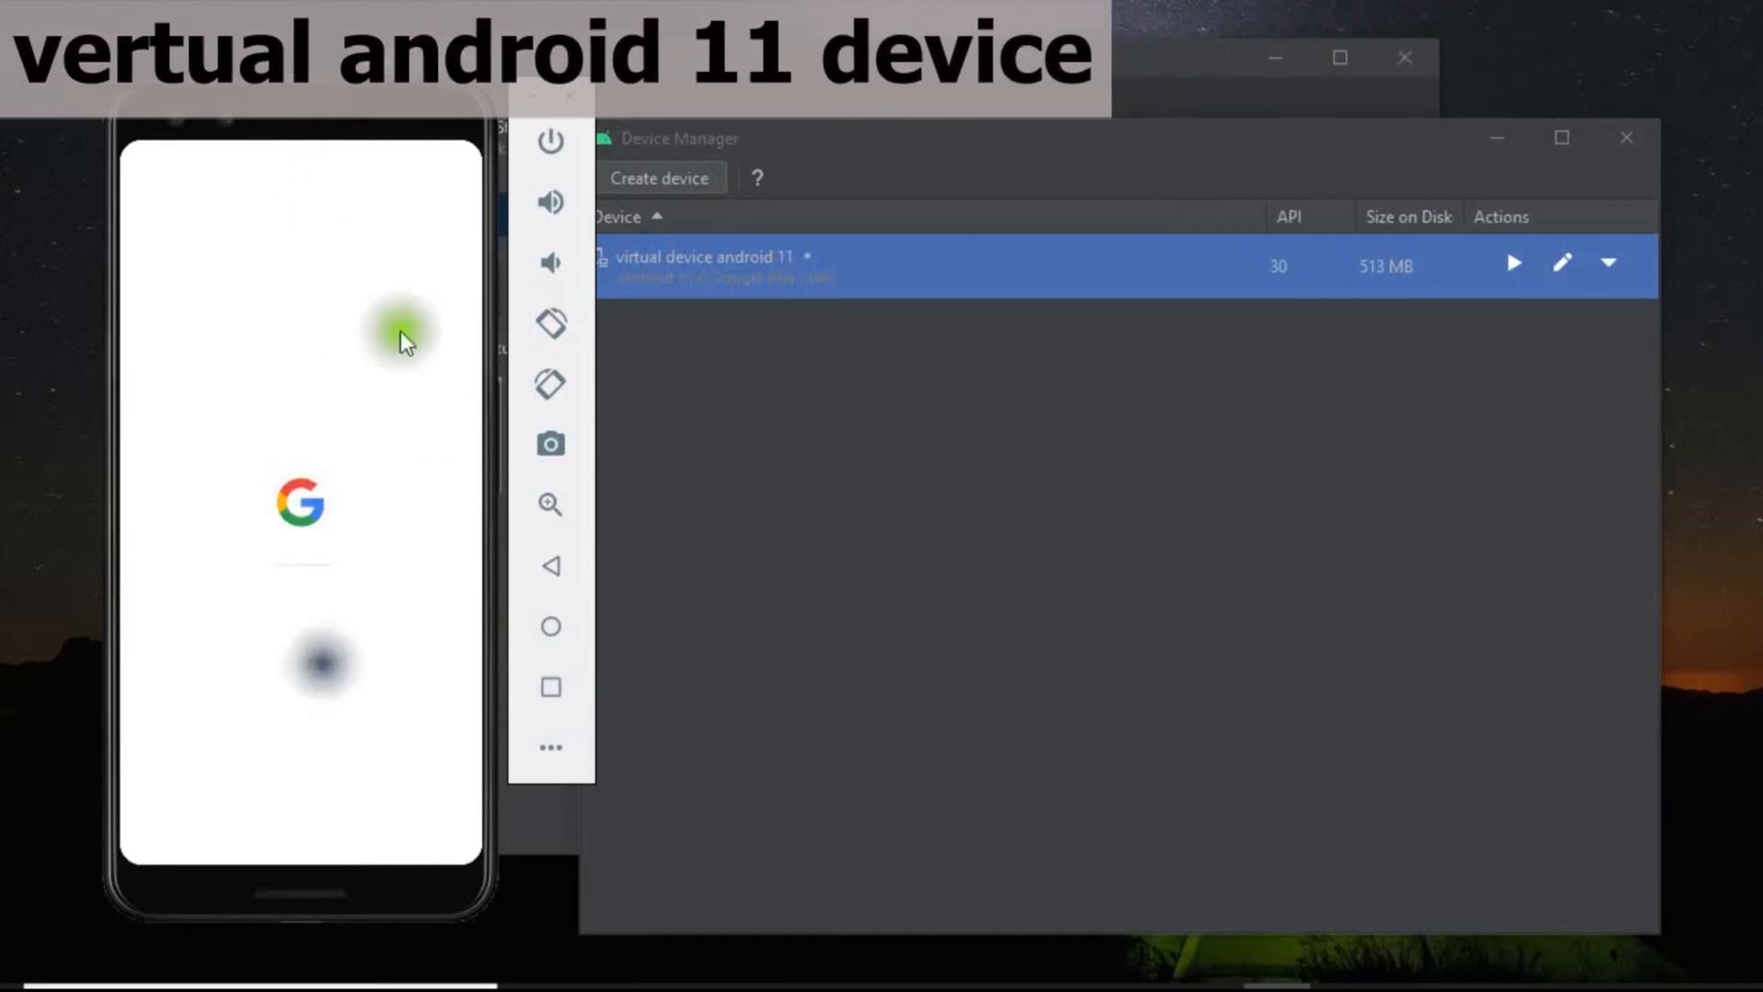
left_click_drag(322, 661, 315, 568)
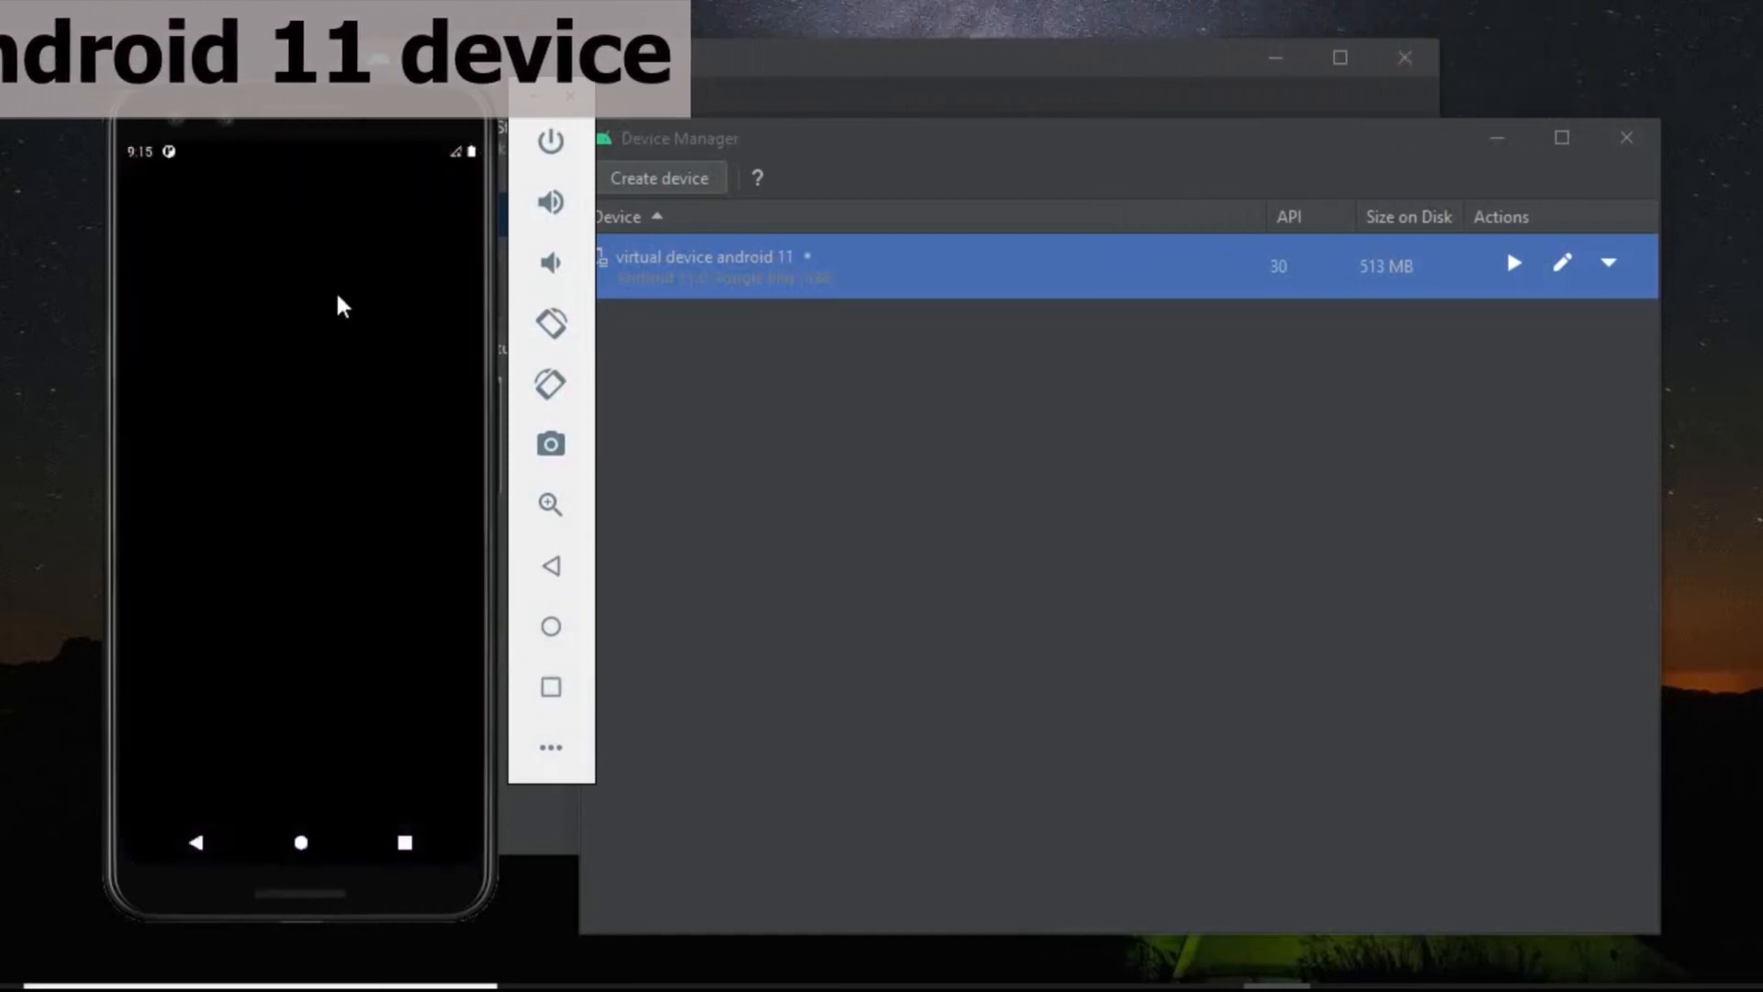
Look through the notifications on the virtual phone and open its Settings app.
left_click_drag(382, 166, 370, 564)
left_click_drag(157, 649, 334, 542)
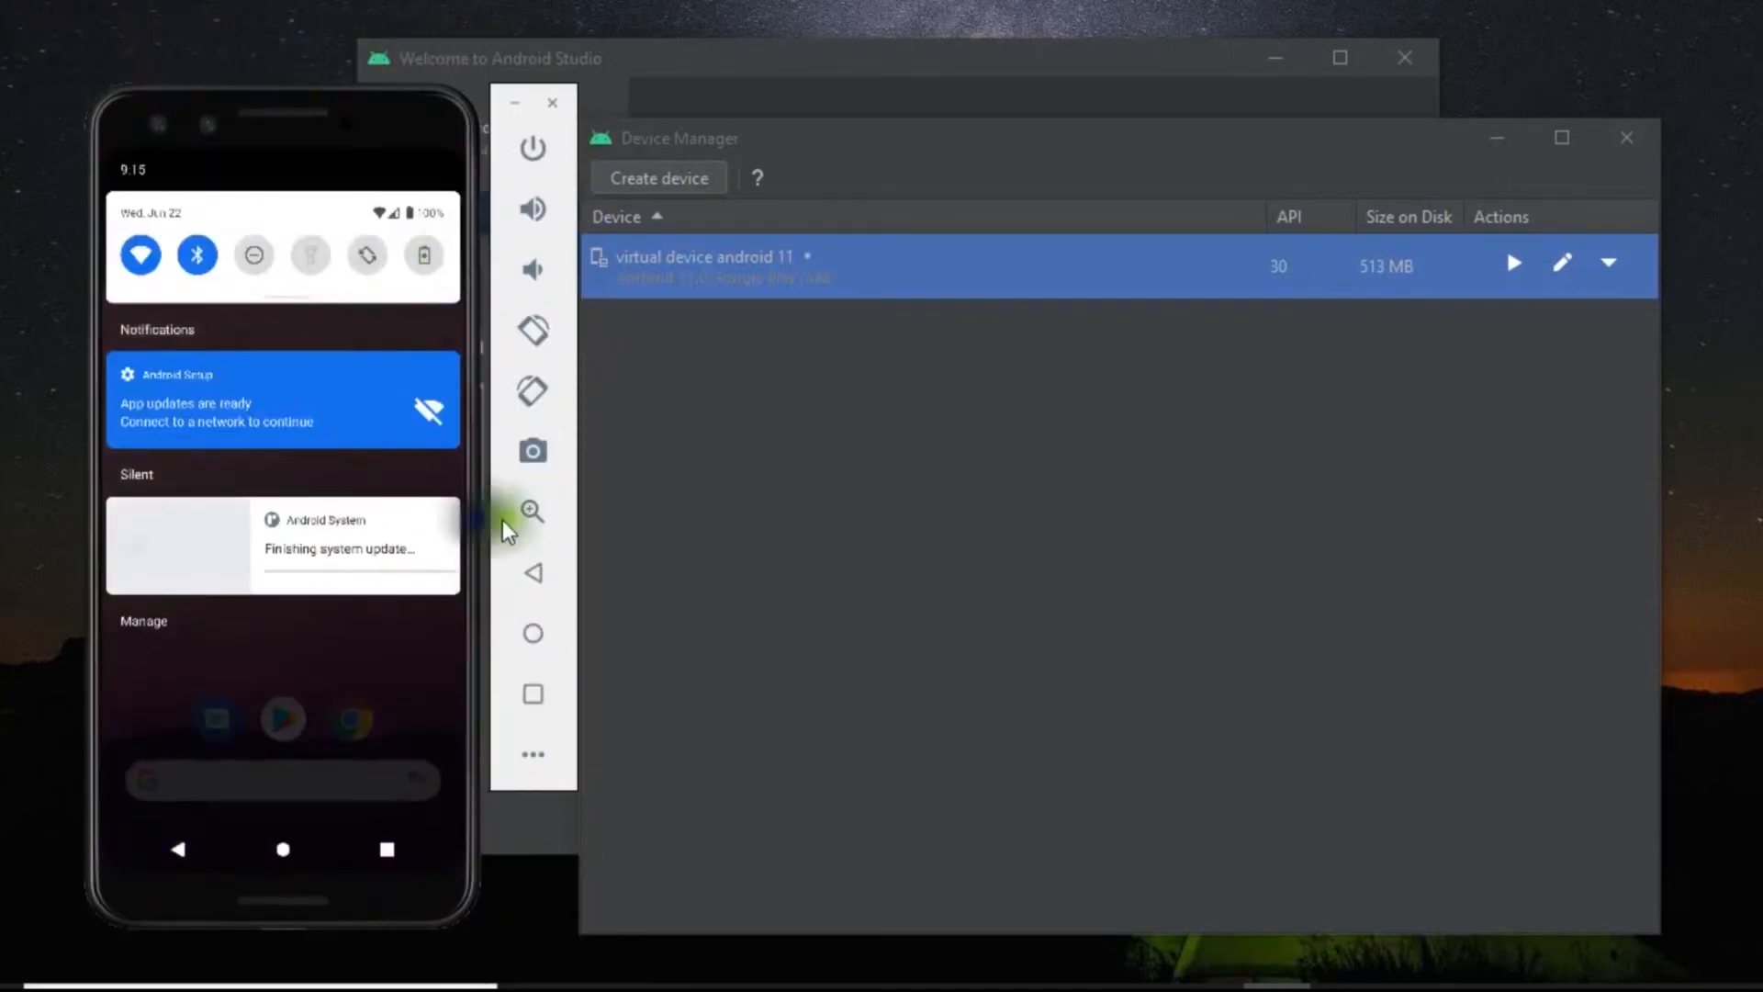
left_click_drag(364, 426, 432, 436)
left_click(437, 540)
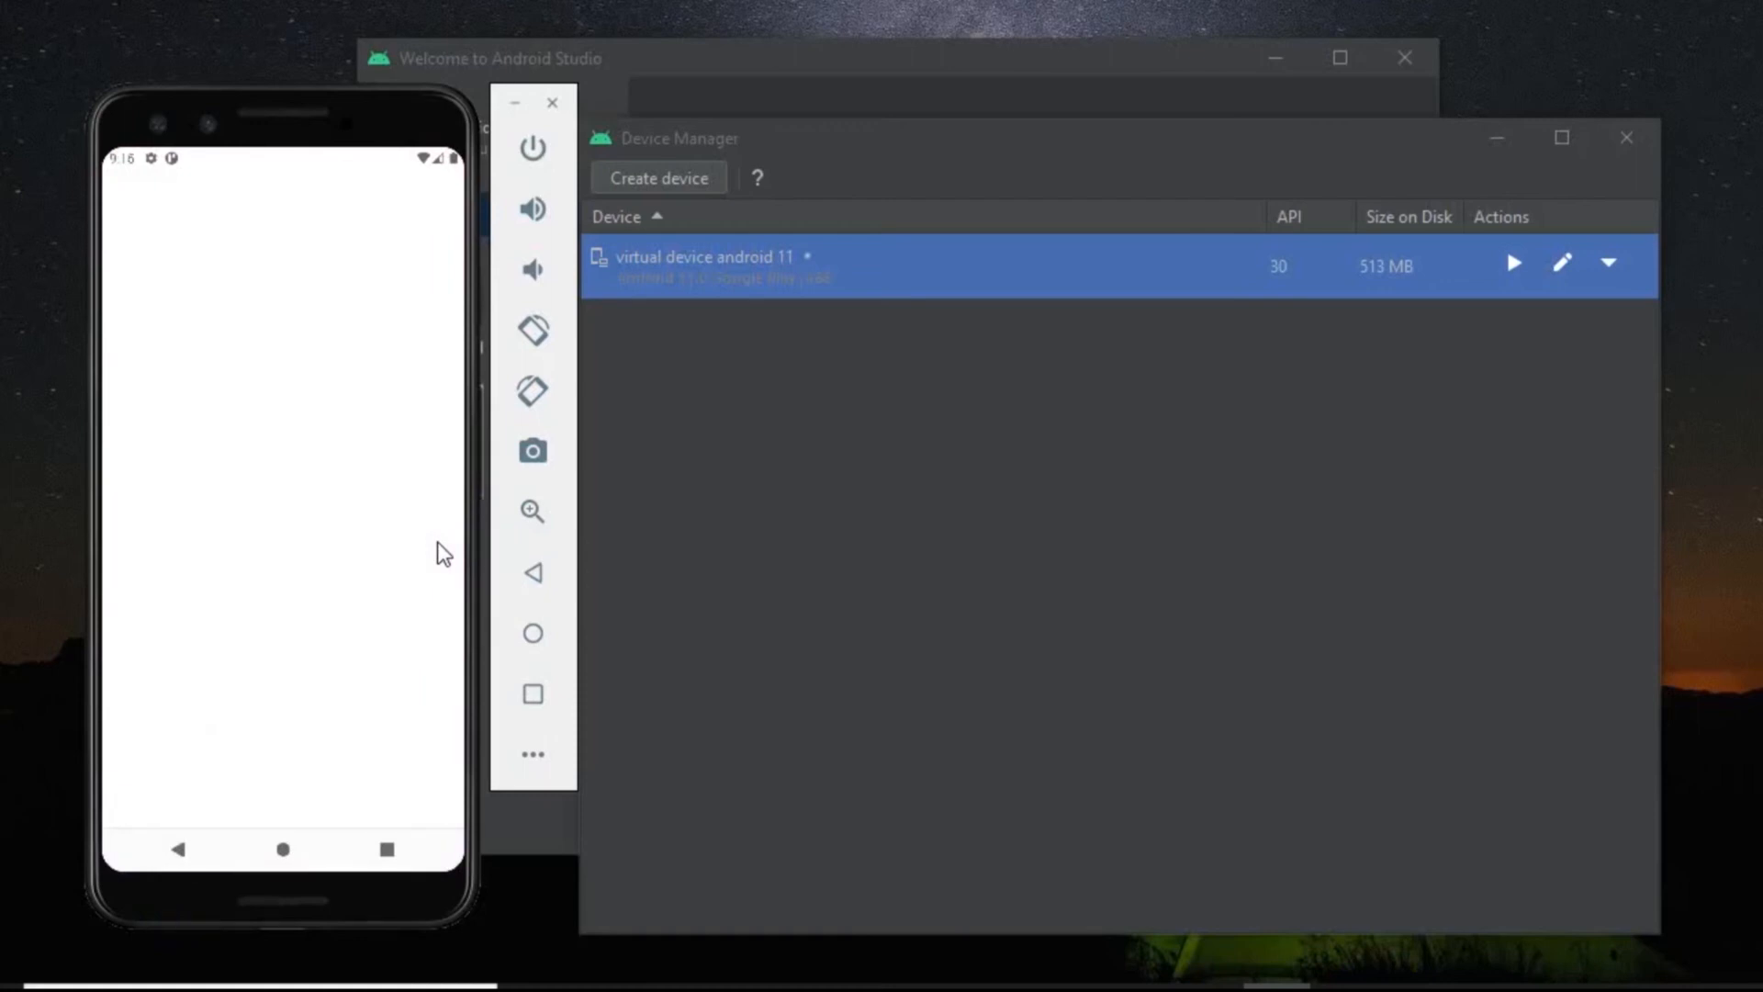
right_click(1725, 413)
left_click(1686, 492)
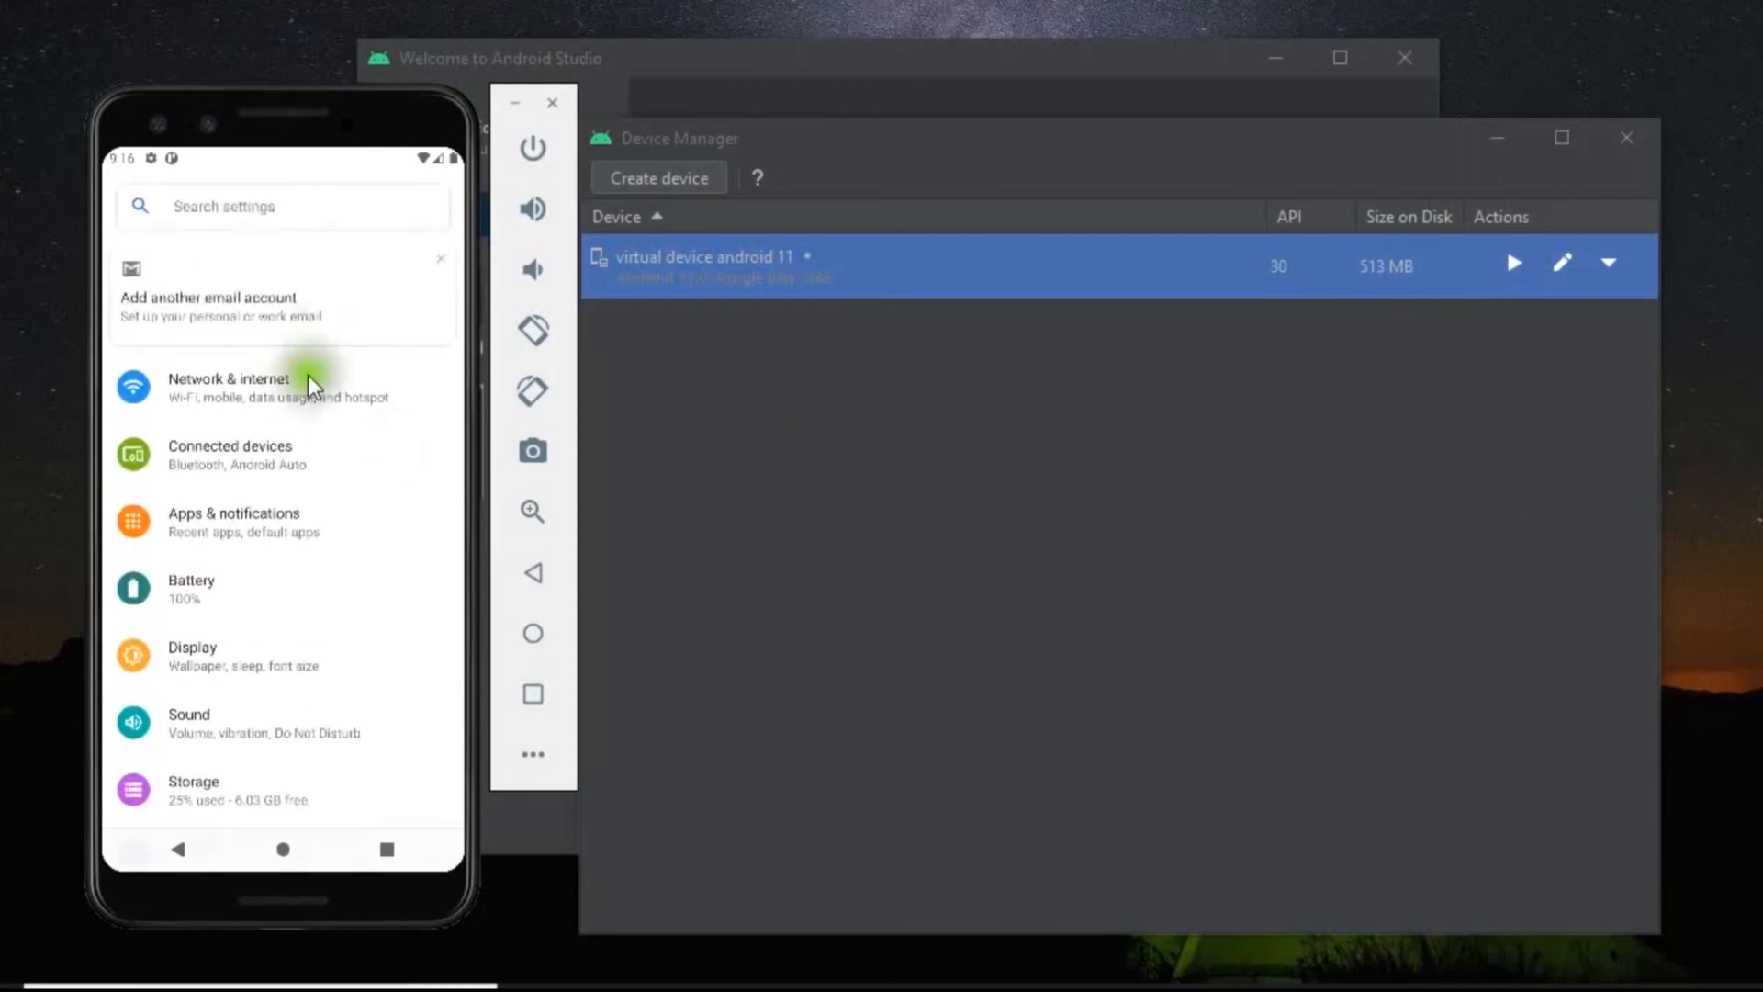
Dismiss the "Add another email account" suggestion and view the System settings page.
left_click(441, 260)
scroll(286, 725, "down", 5)
left_click(283, 723)
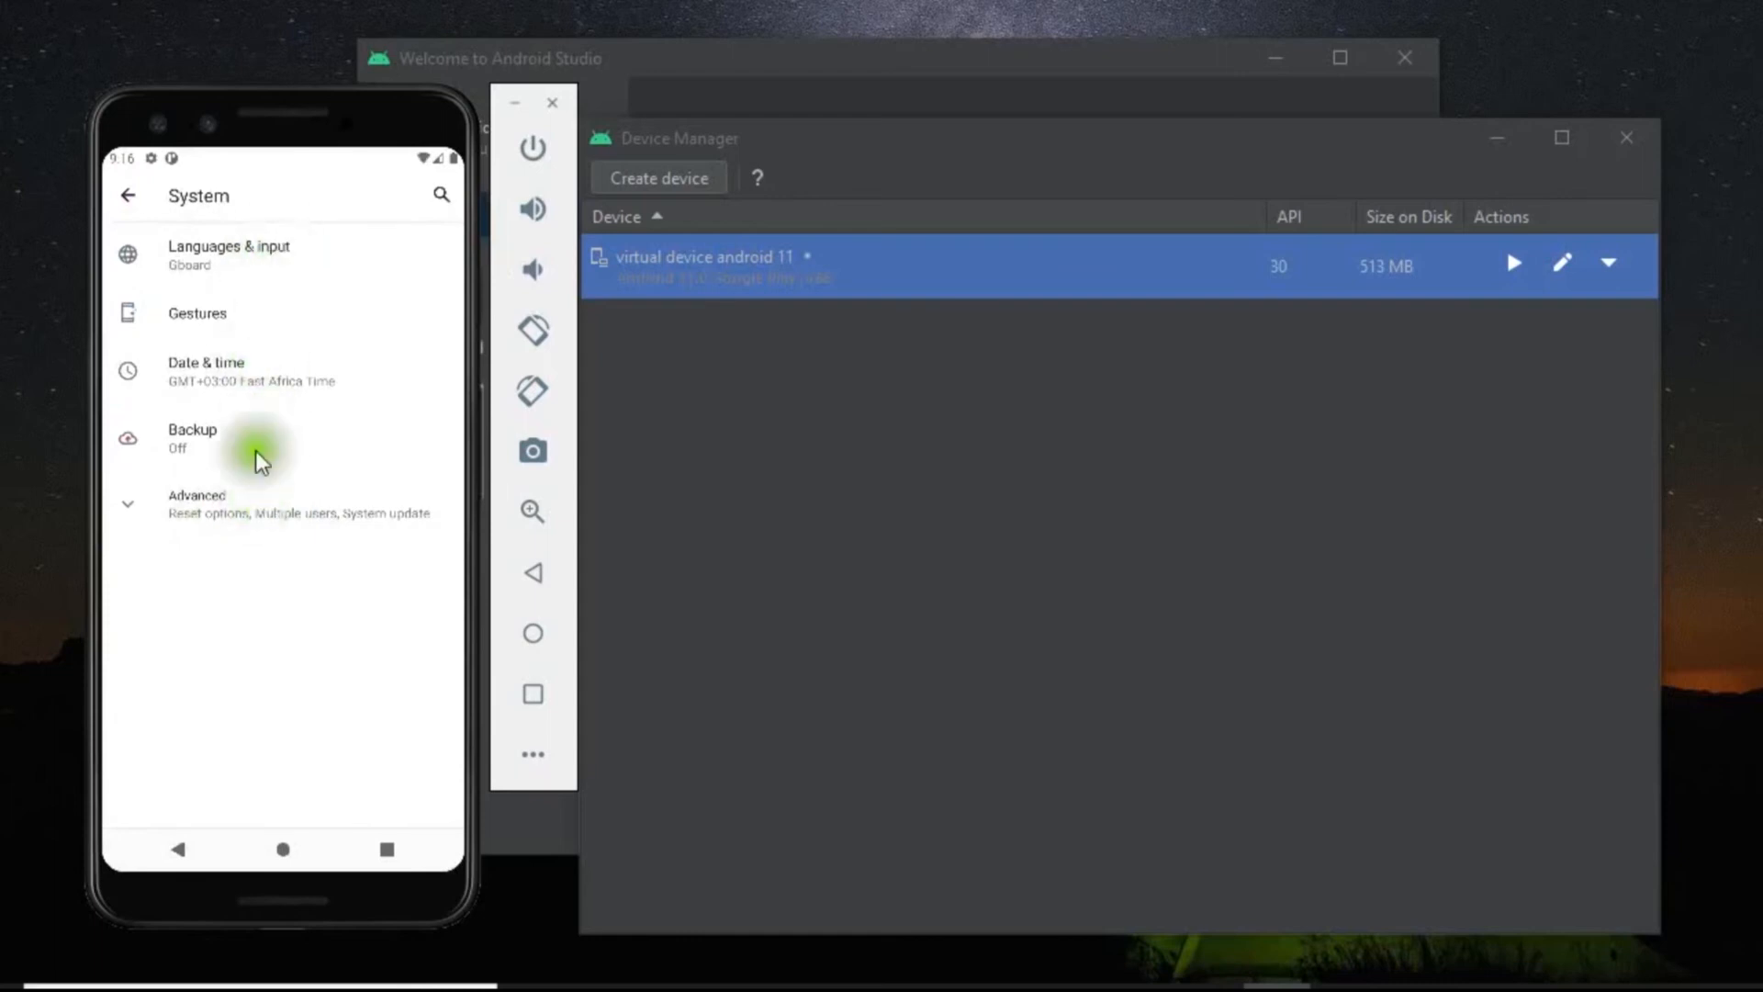
left_click(129, 204)
Review the "About emulated device" details and return to the main settings list.
left_click(206, 780)
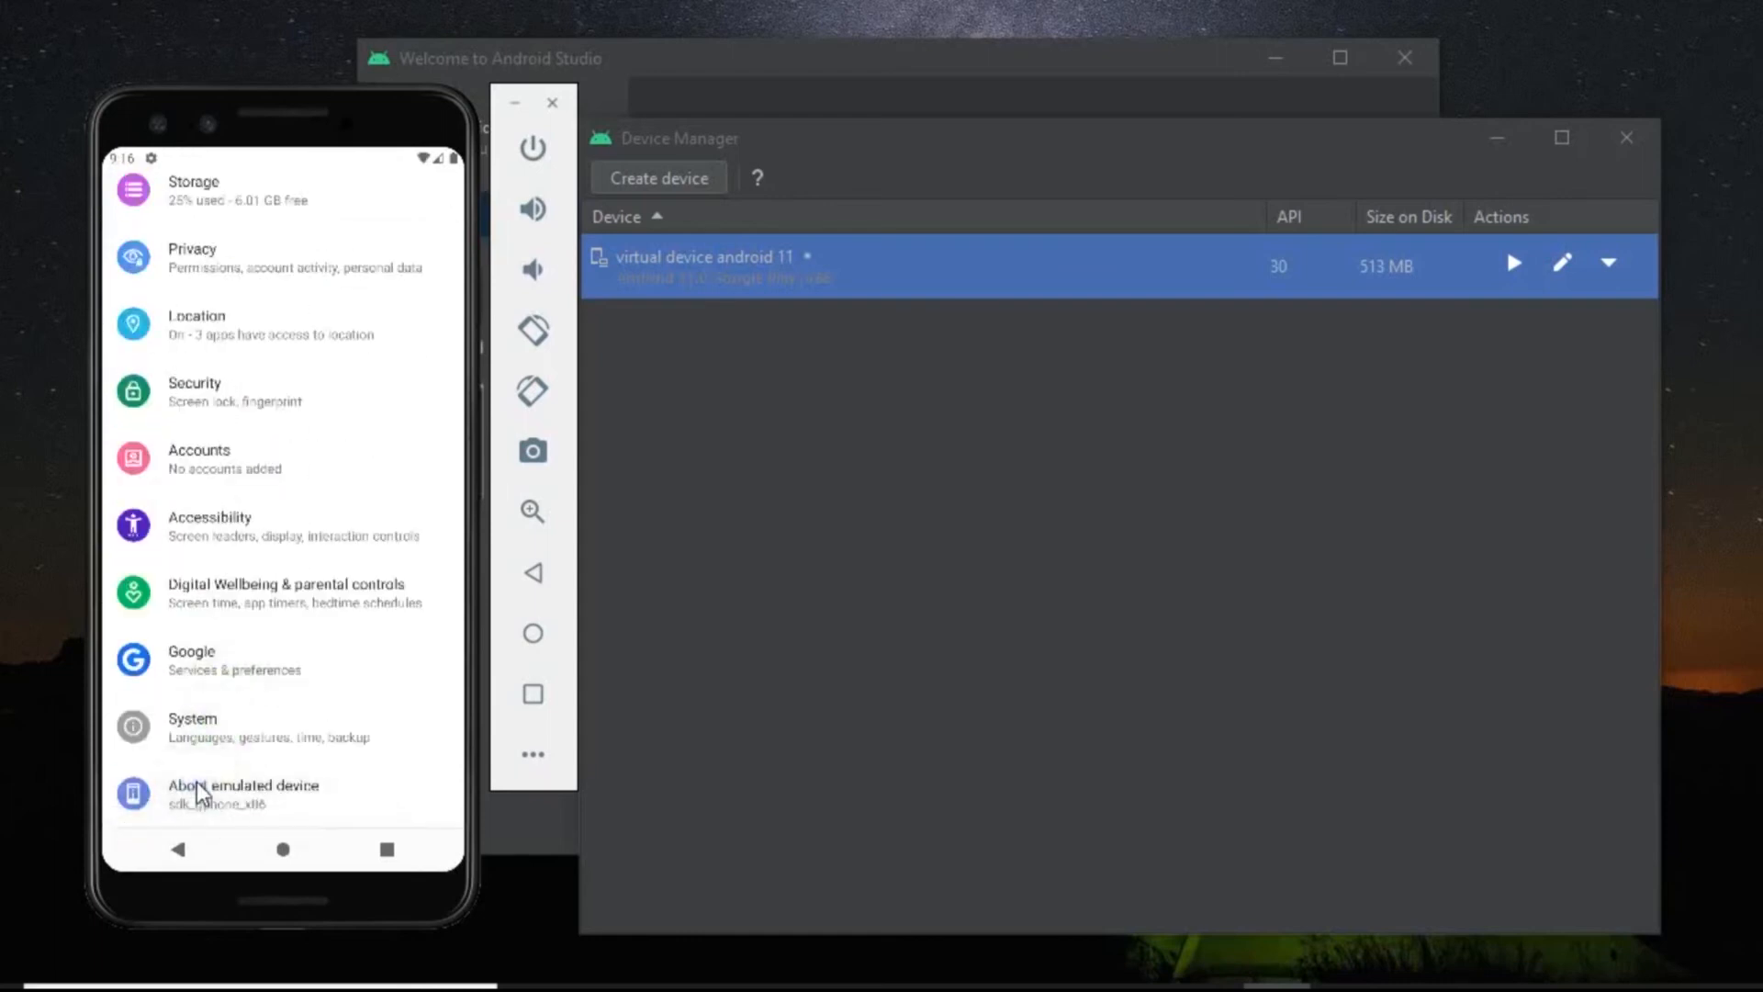
left_click_drag(322, 769, 258, 734)
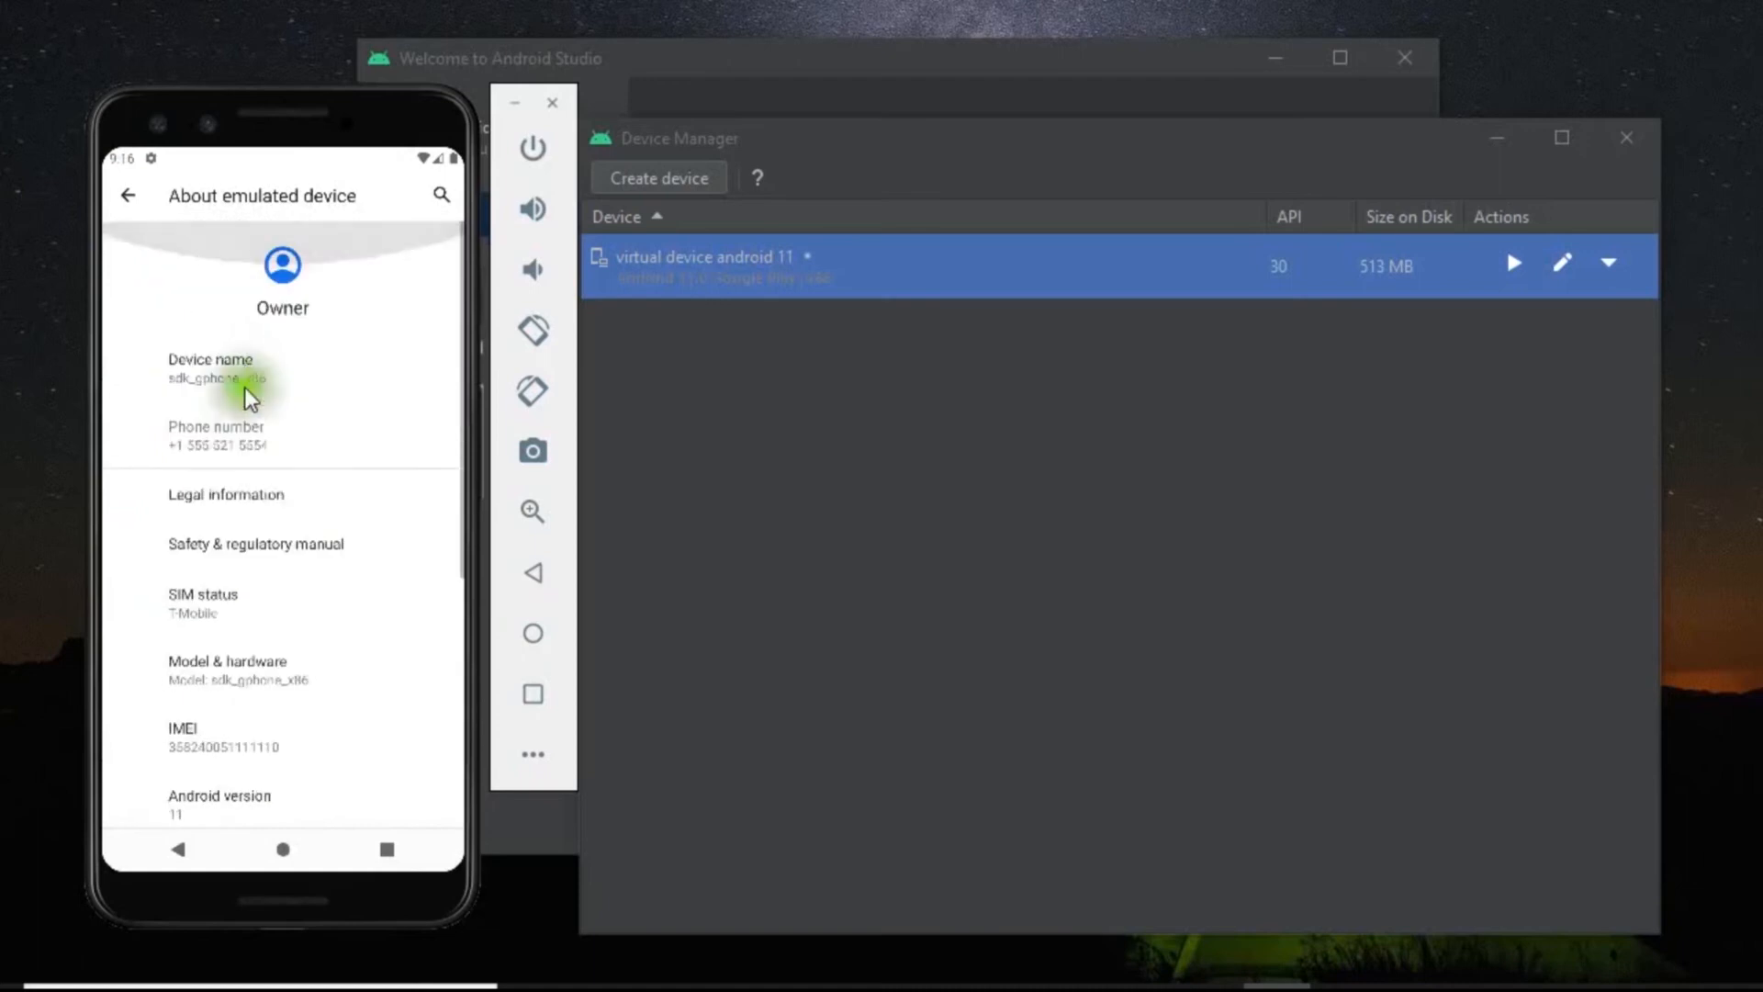
left_click(128, 207)
left_click_drag(264, 621, 264, 386)
left_click_drag(265, 376, 264, 475)
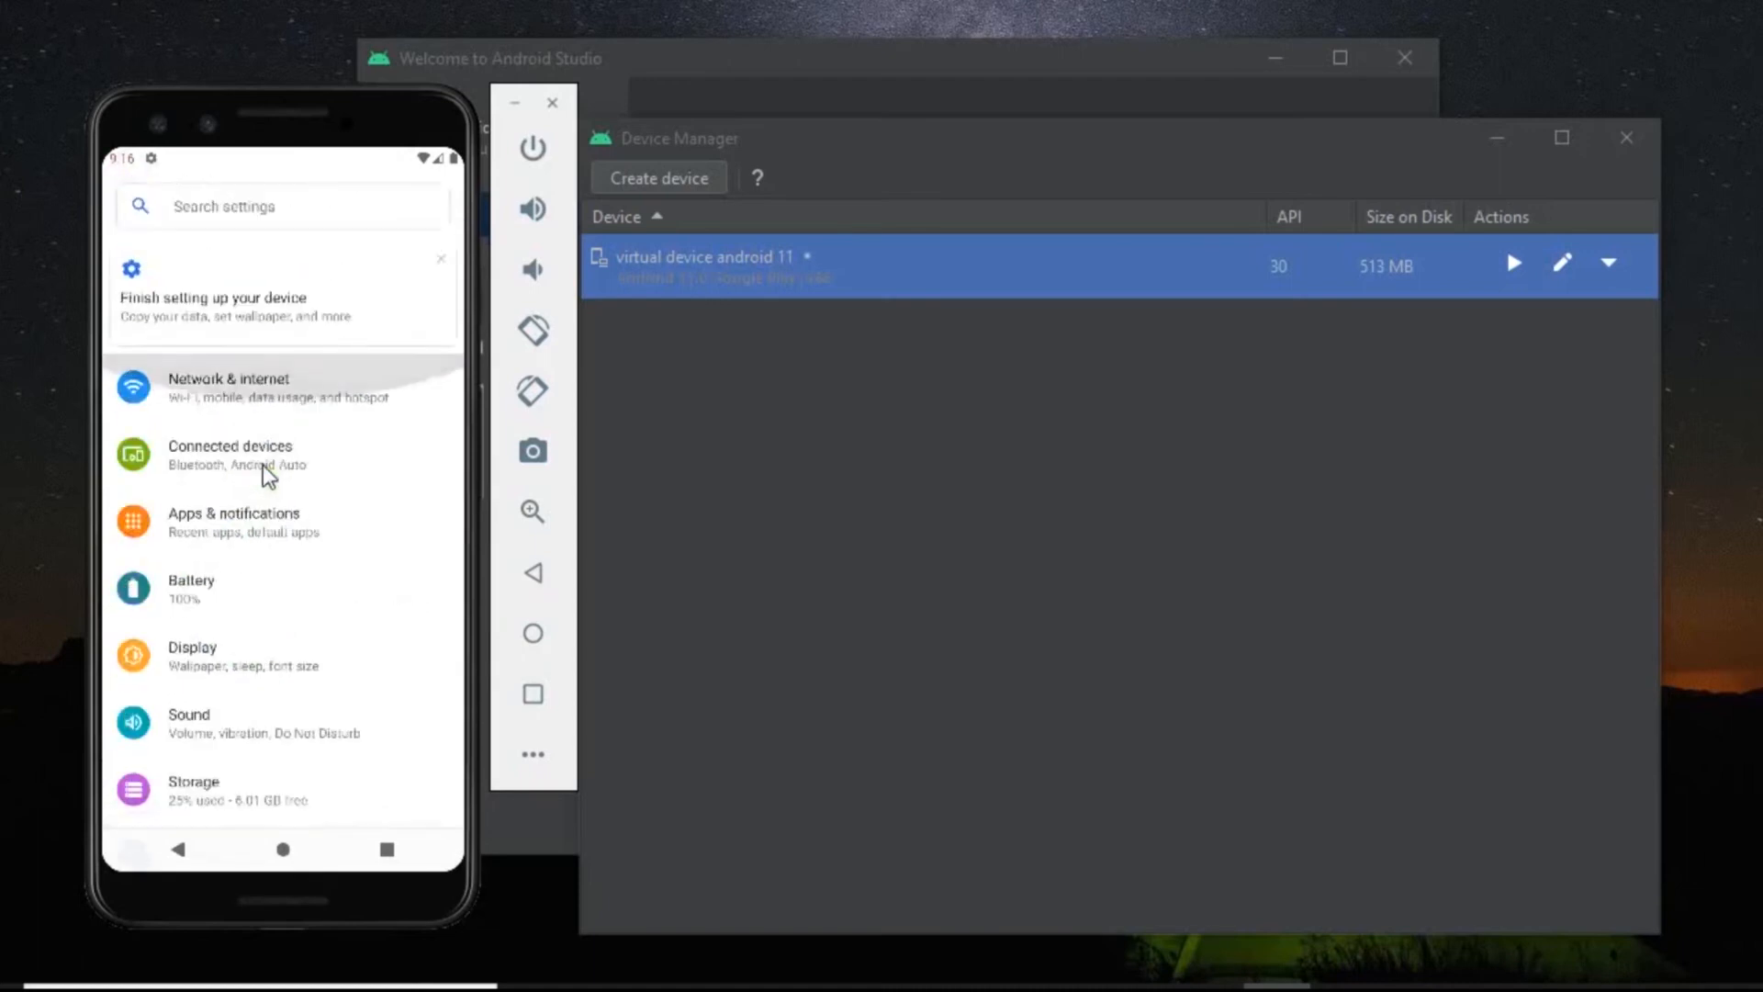
Dismiss the "Finish setting up your device" suggestion and search the settings for "undate".
left_click(441, 260)
left_click(260, 206)
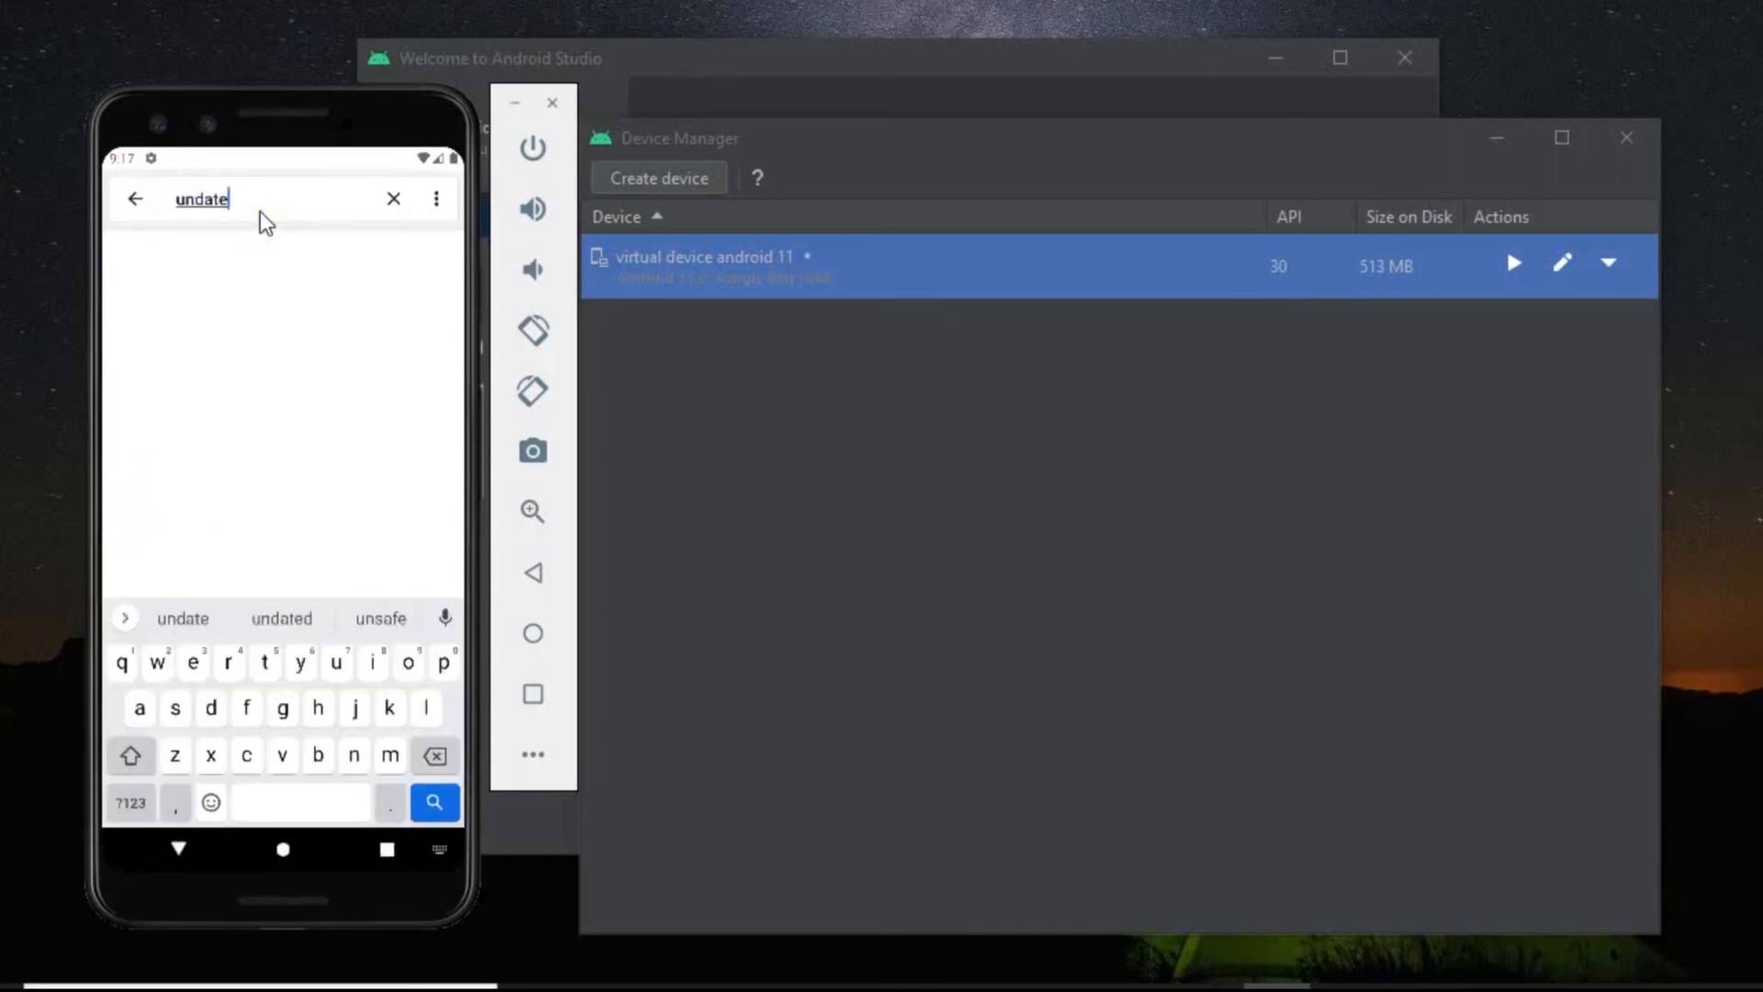
key("Return")
left_click(238, 271)
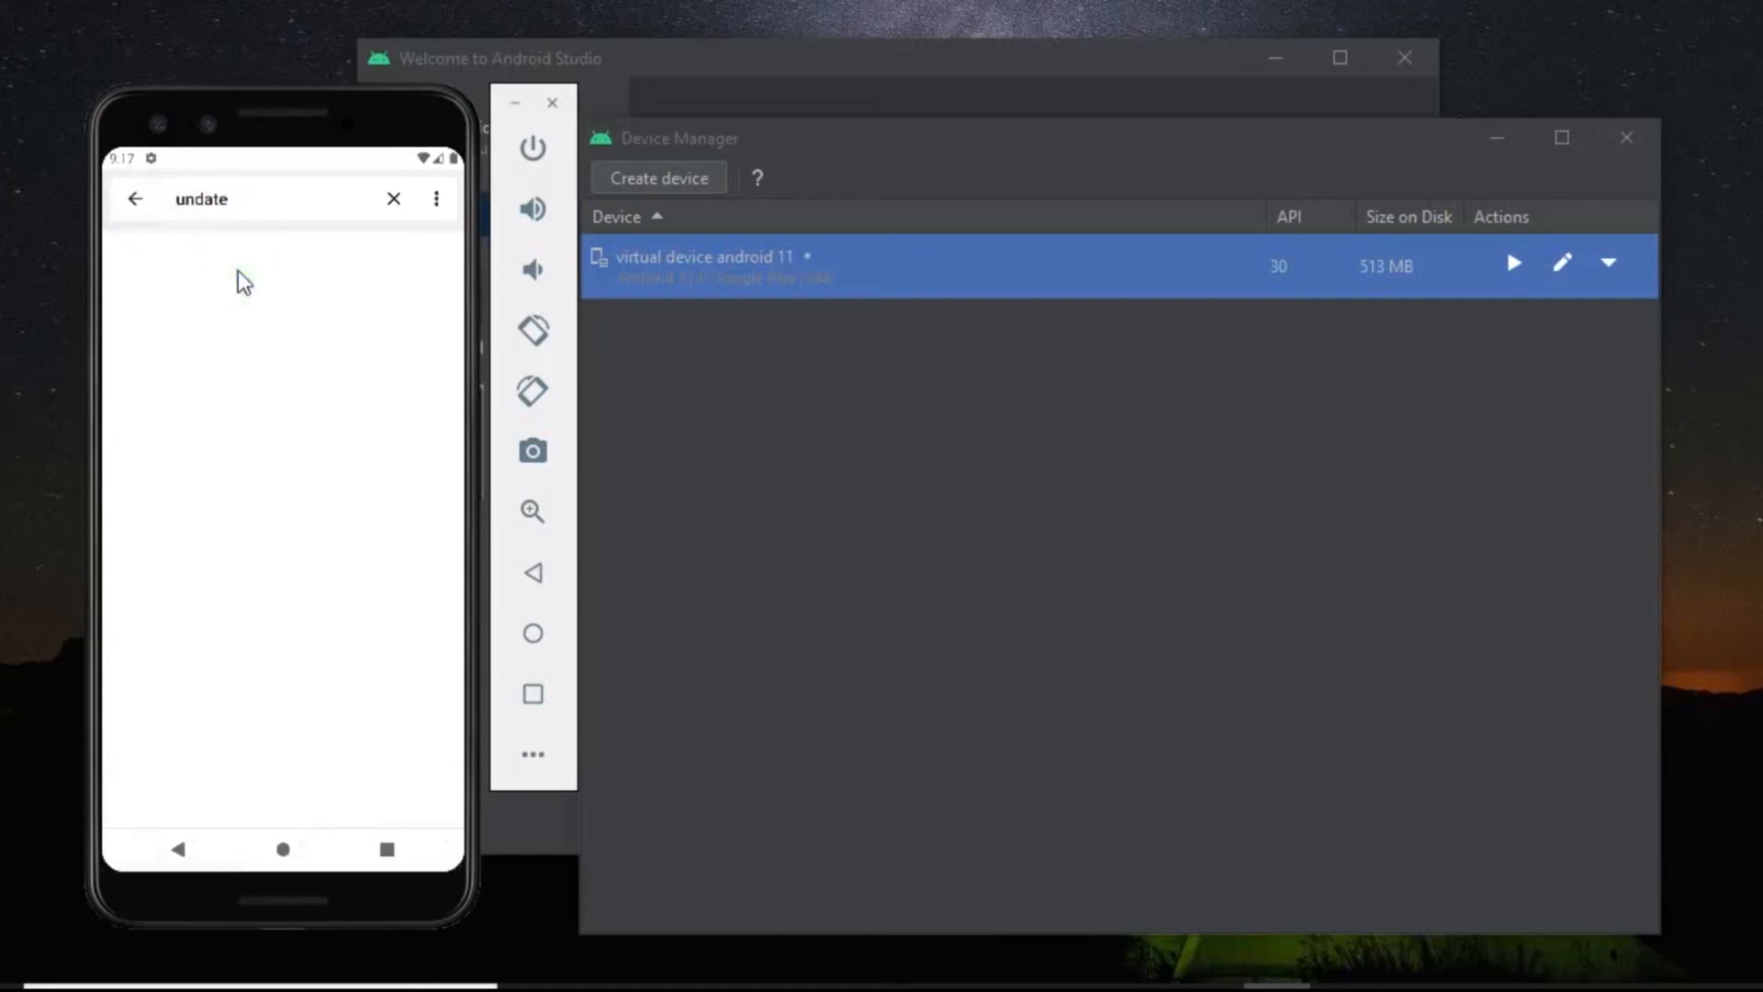
left_click(138, 203)
left_click(303, 621)
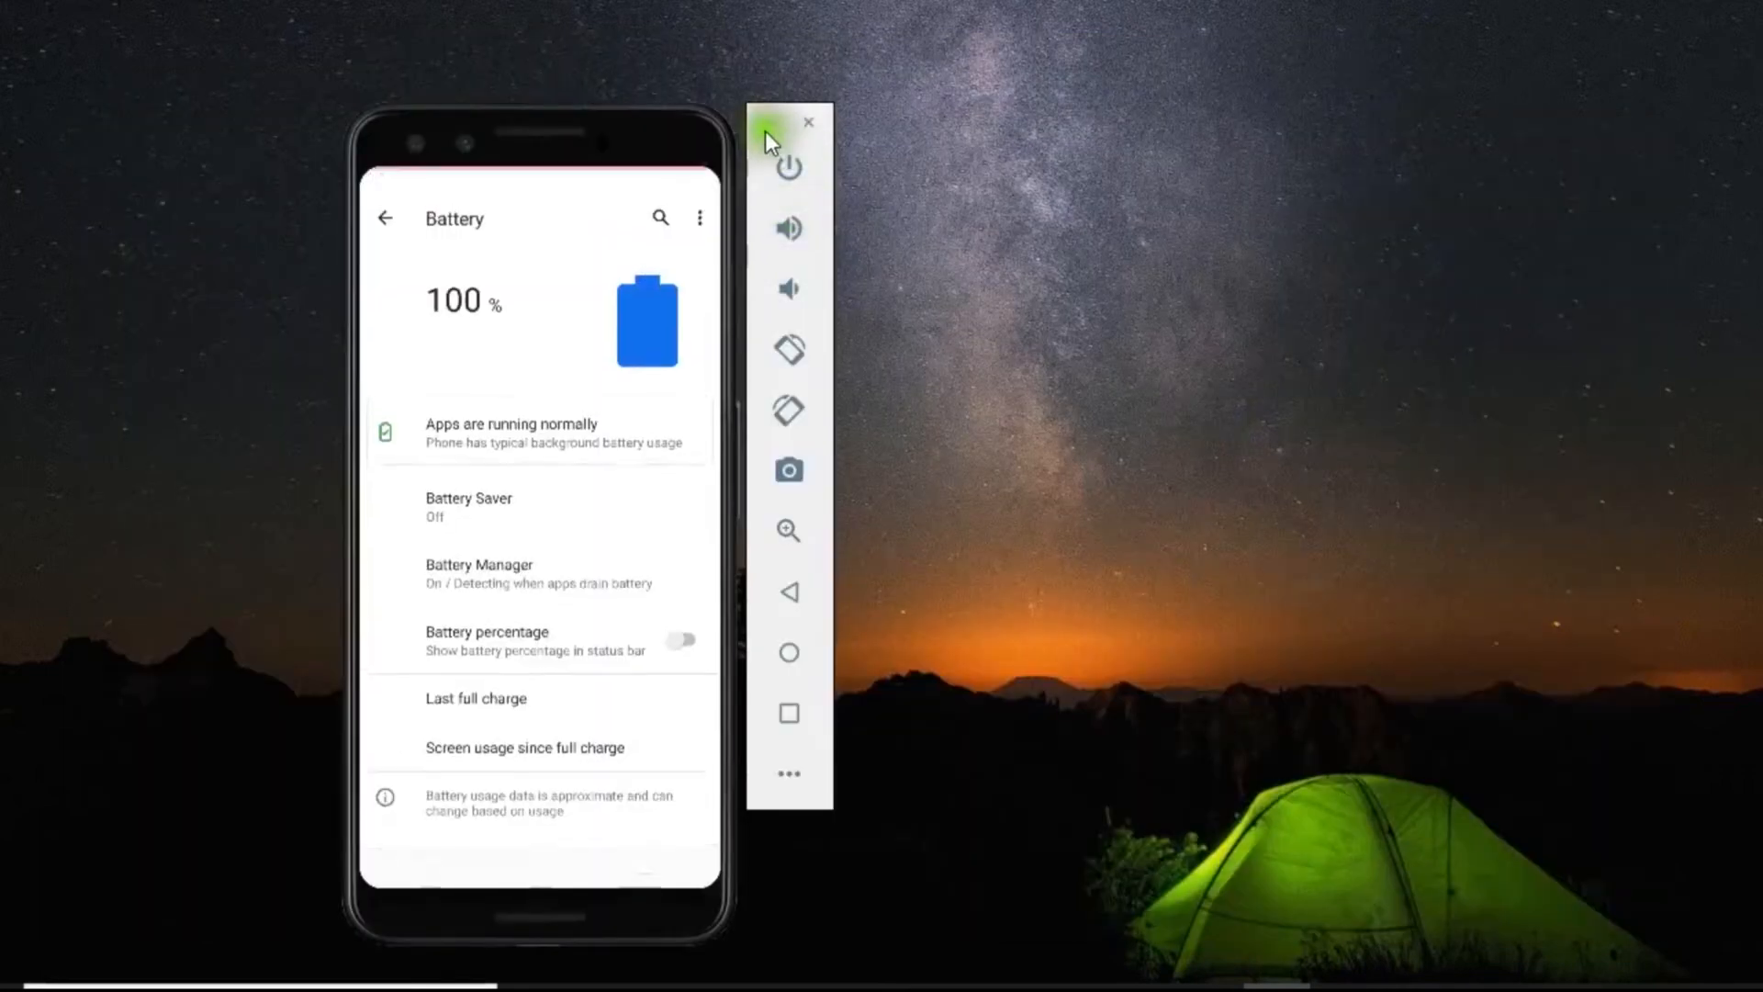
left_click(767, 131)
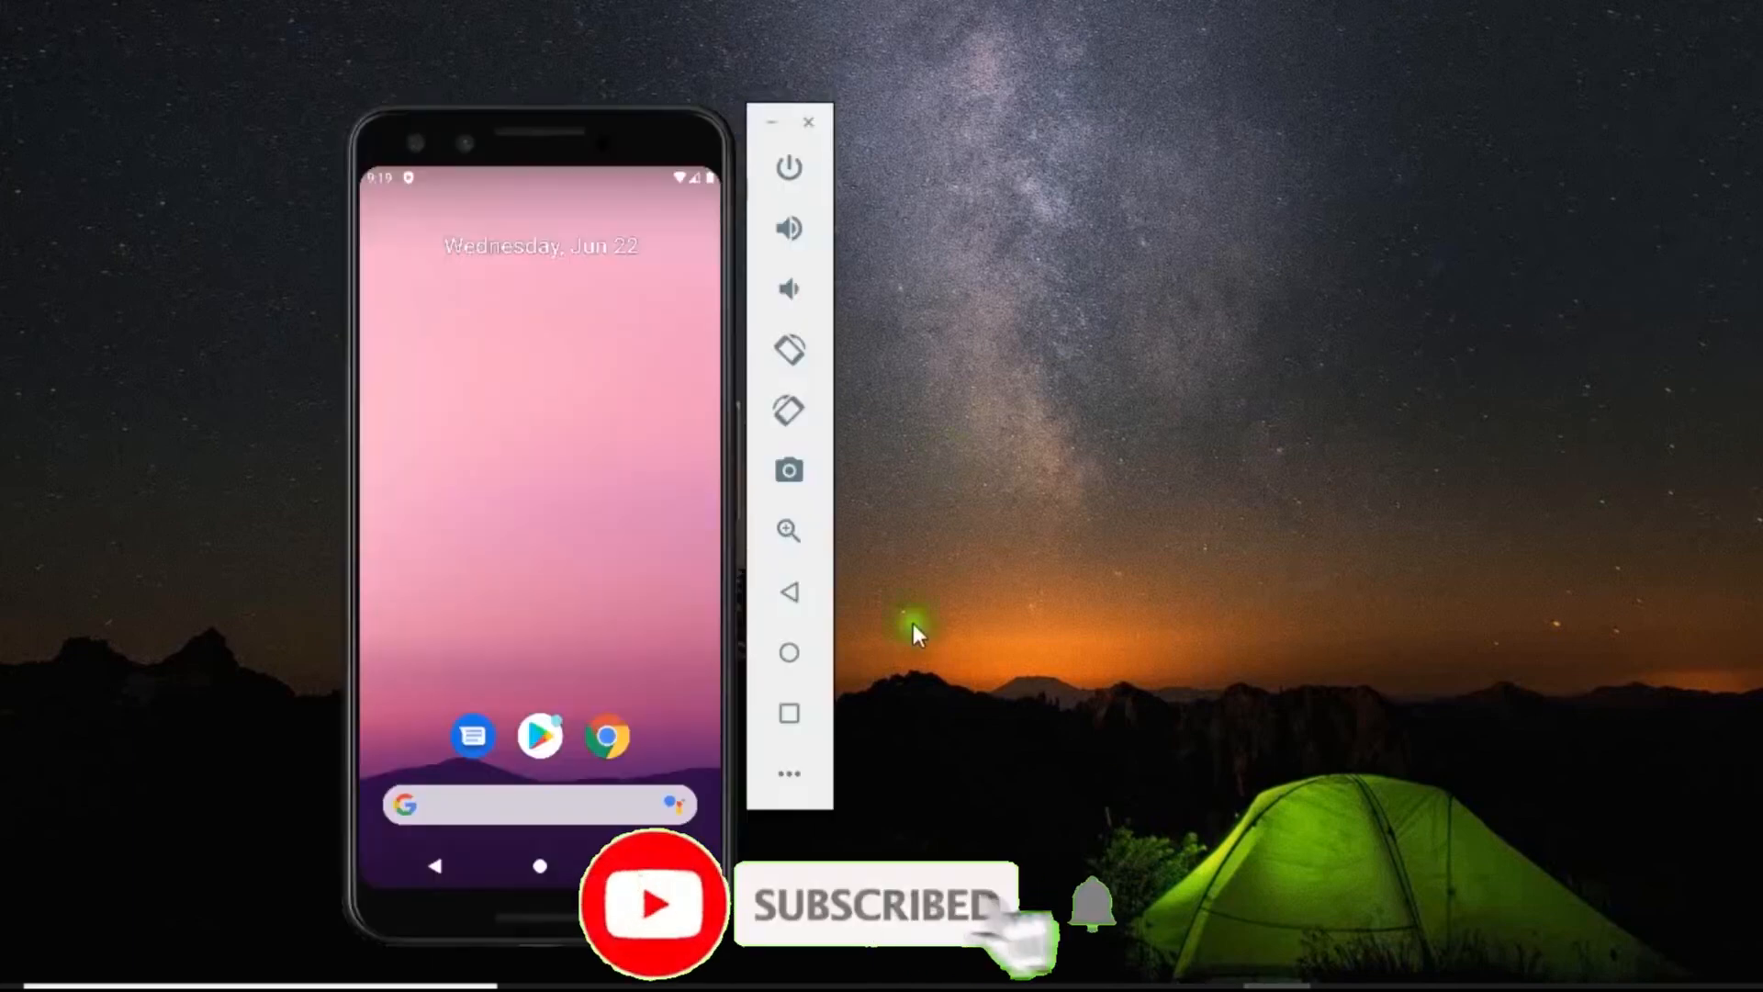
left_click(779, 781)
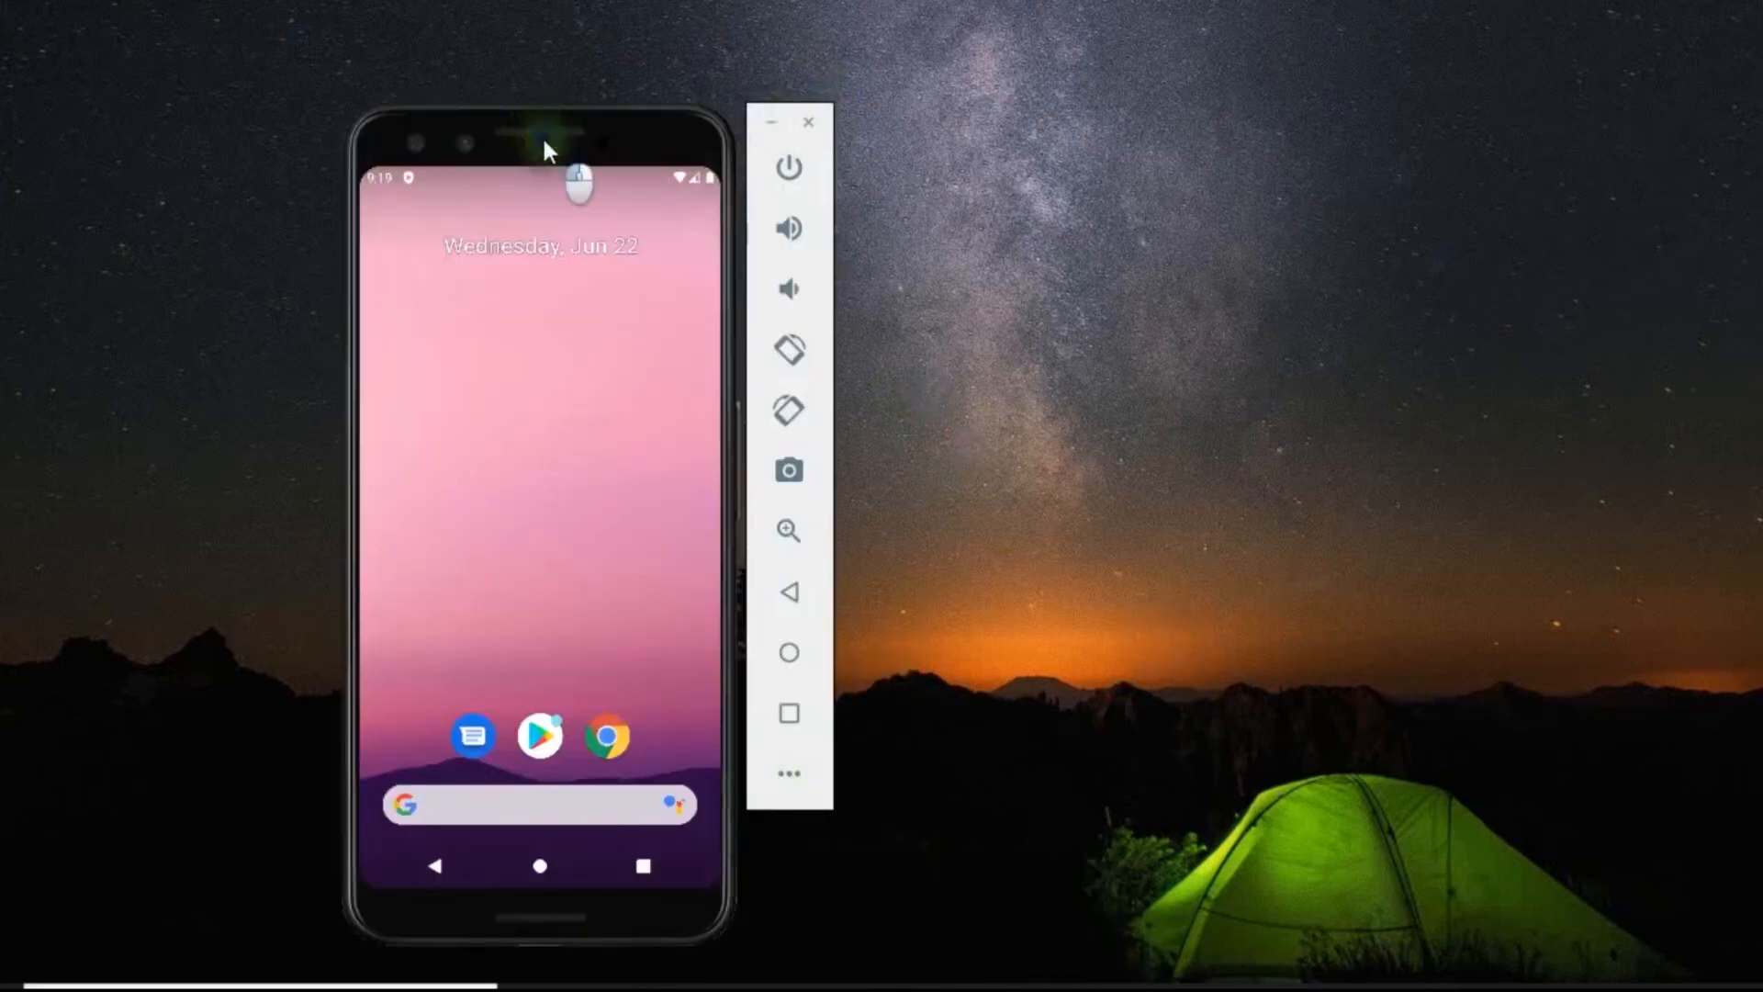
Move the emulator to the middle of the desktop and rotate the phone to landscape and back to portrait.
left_click_drag(542, 139, 824, 112)
left_click(825, 276)
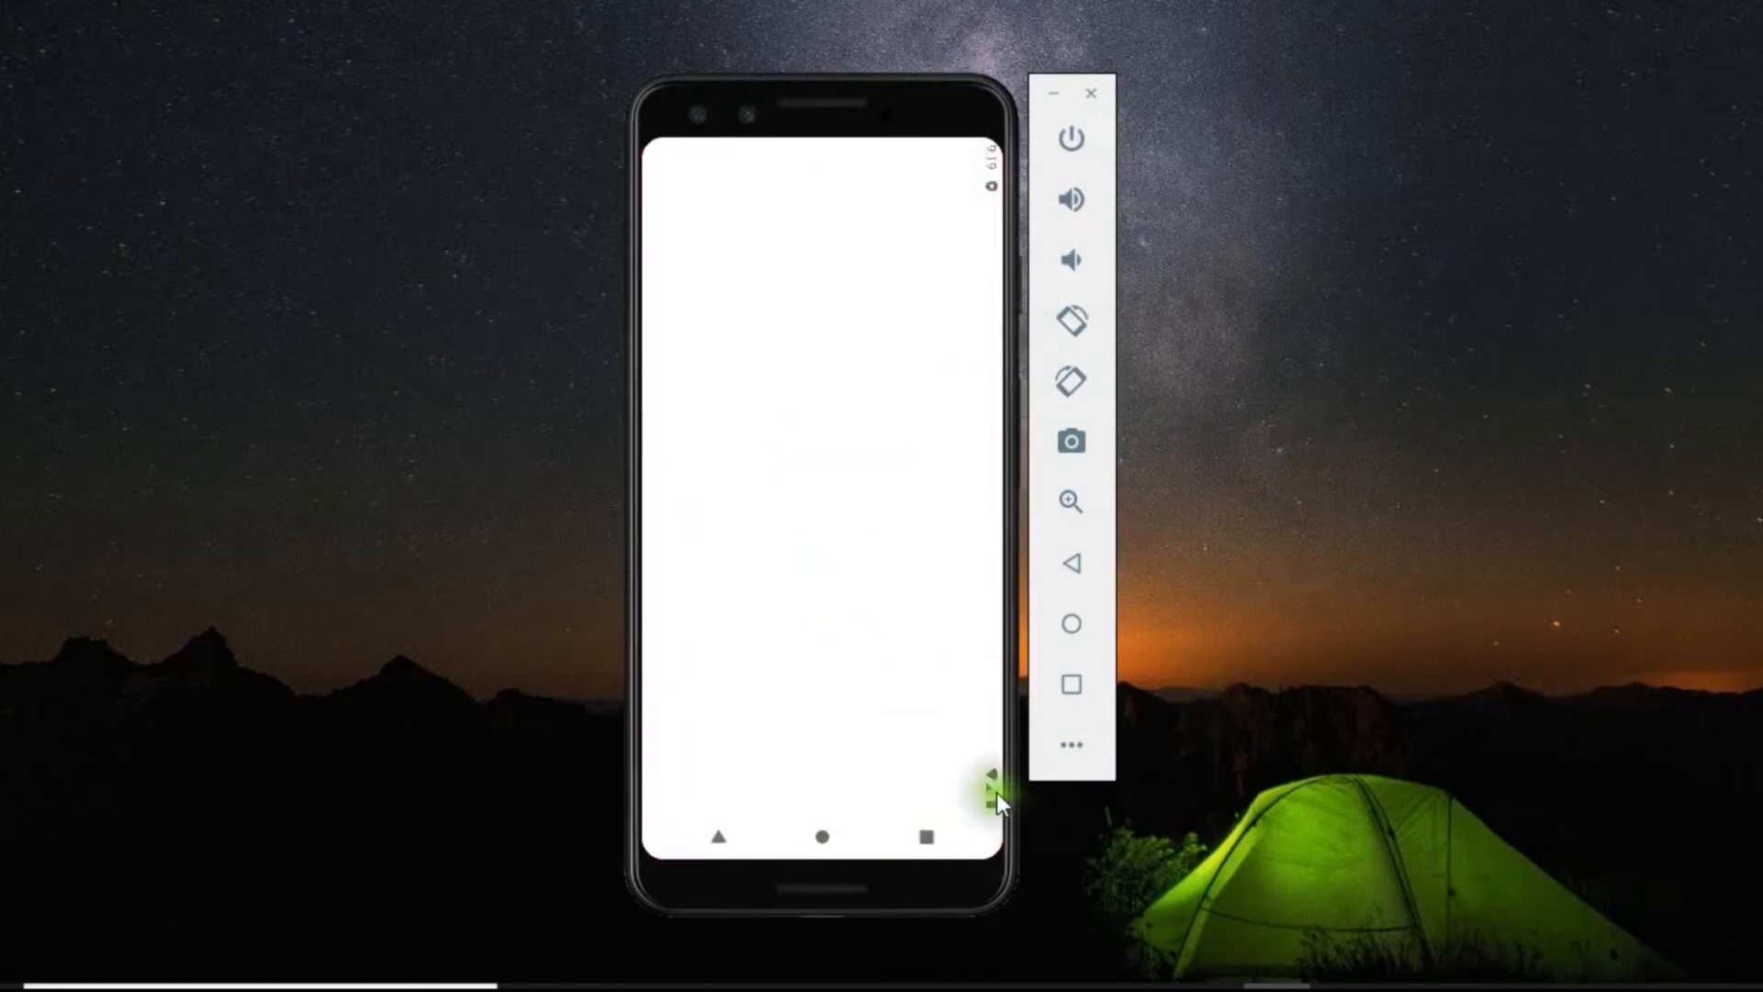
left_click(1076, 319)
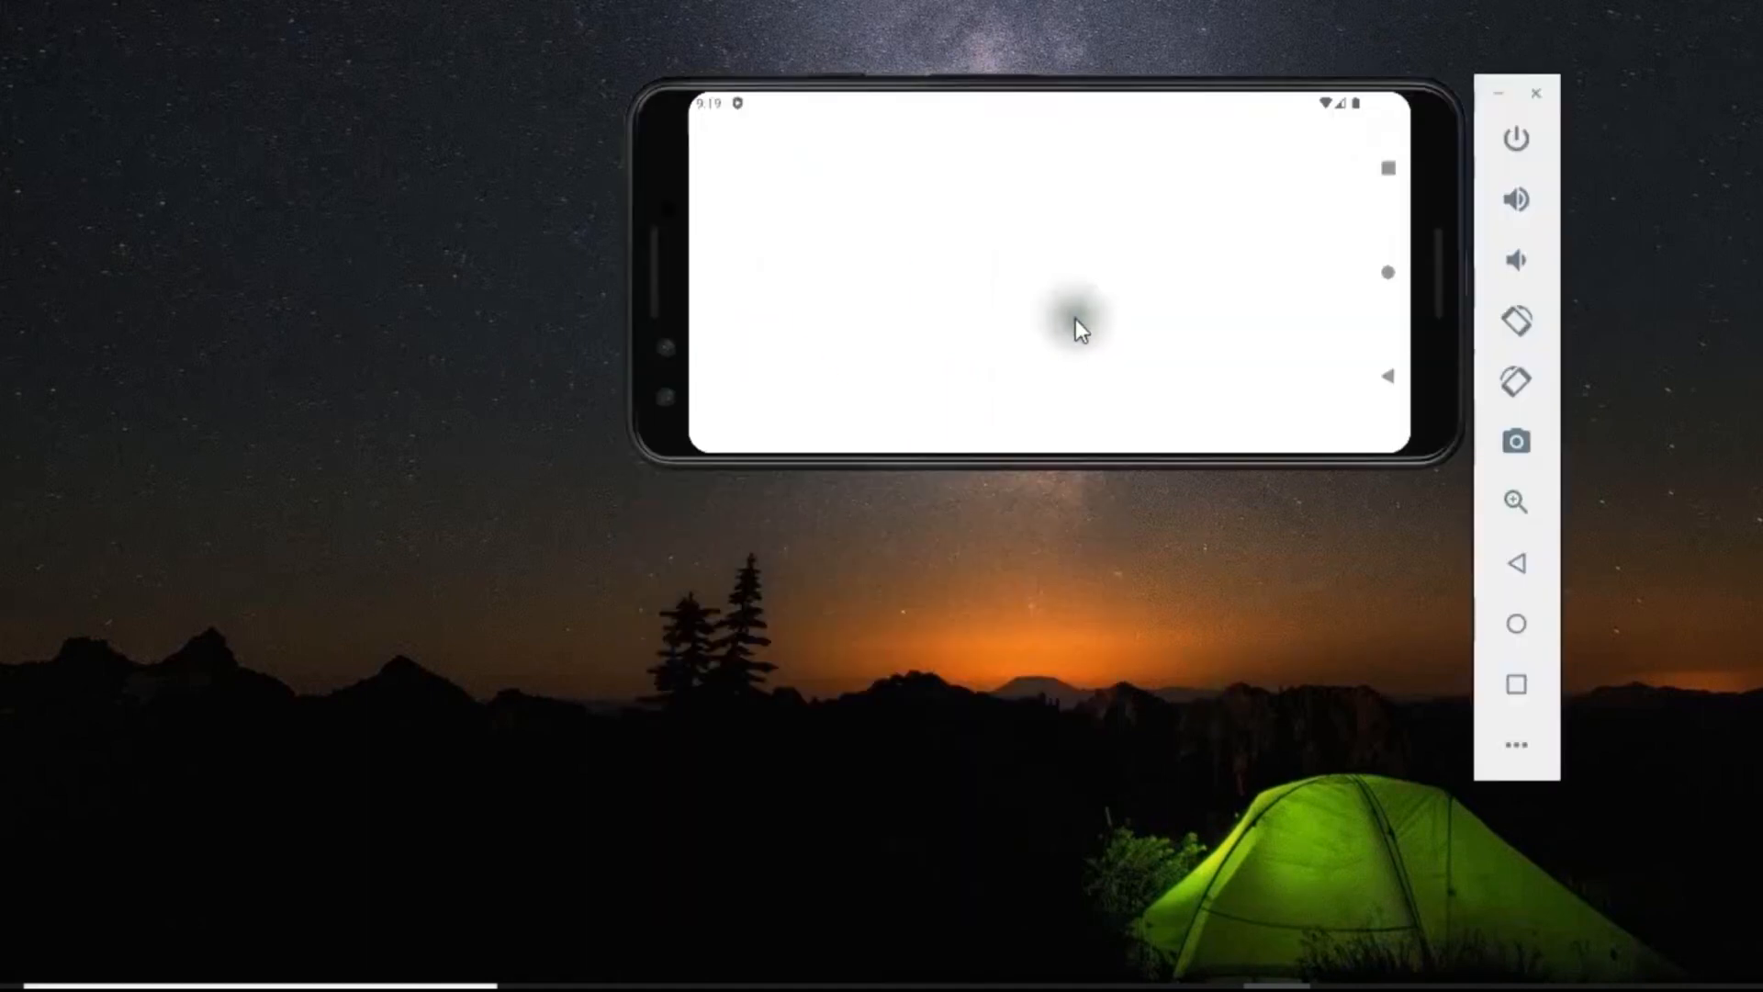
left_click(1522, 326)
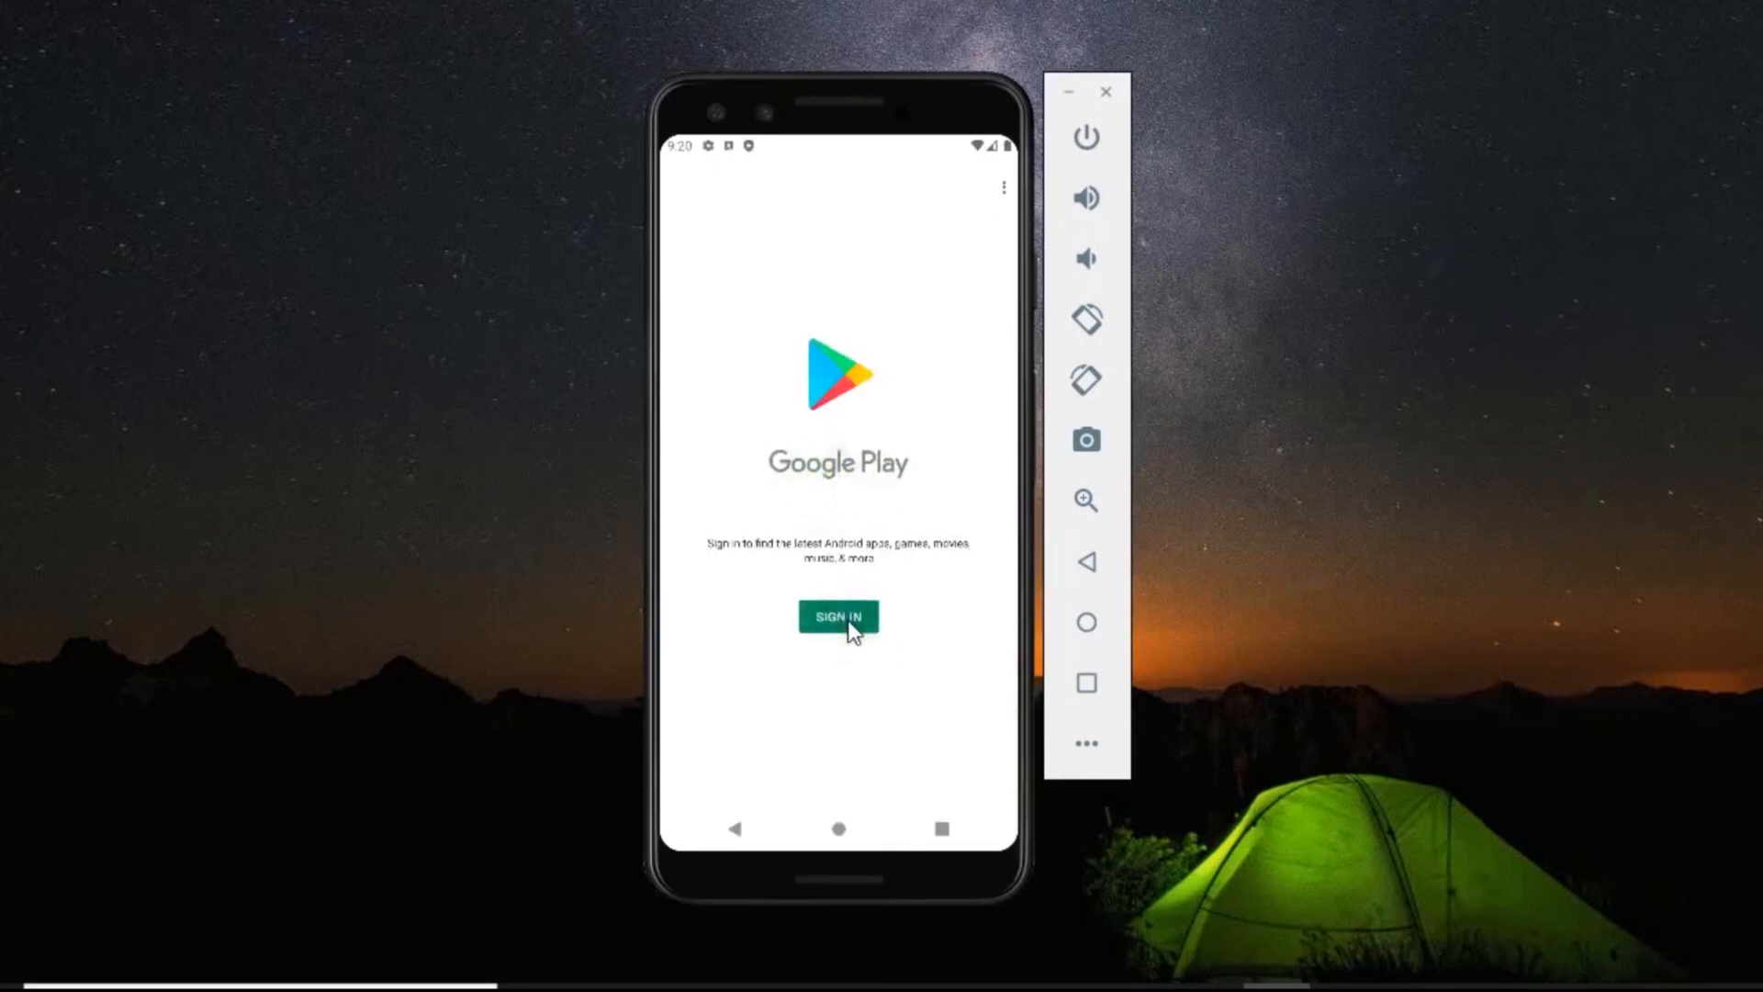
Sign in to Google Play with the account's e-mail and password, and accept Google's terms.
left_click(847, 620)
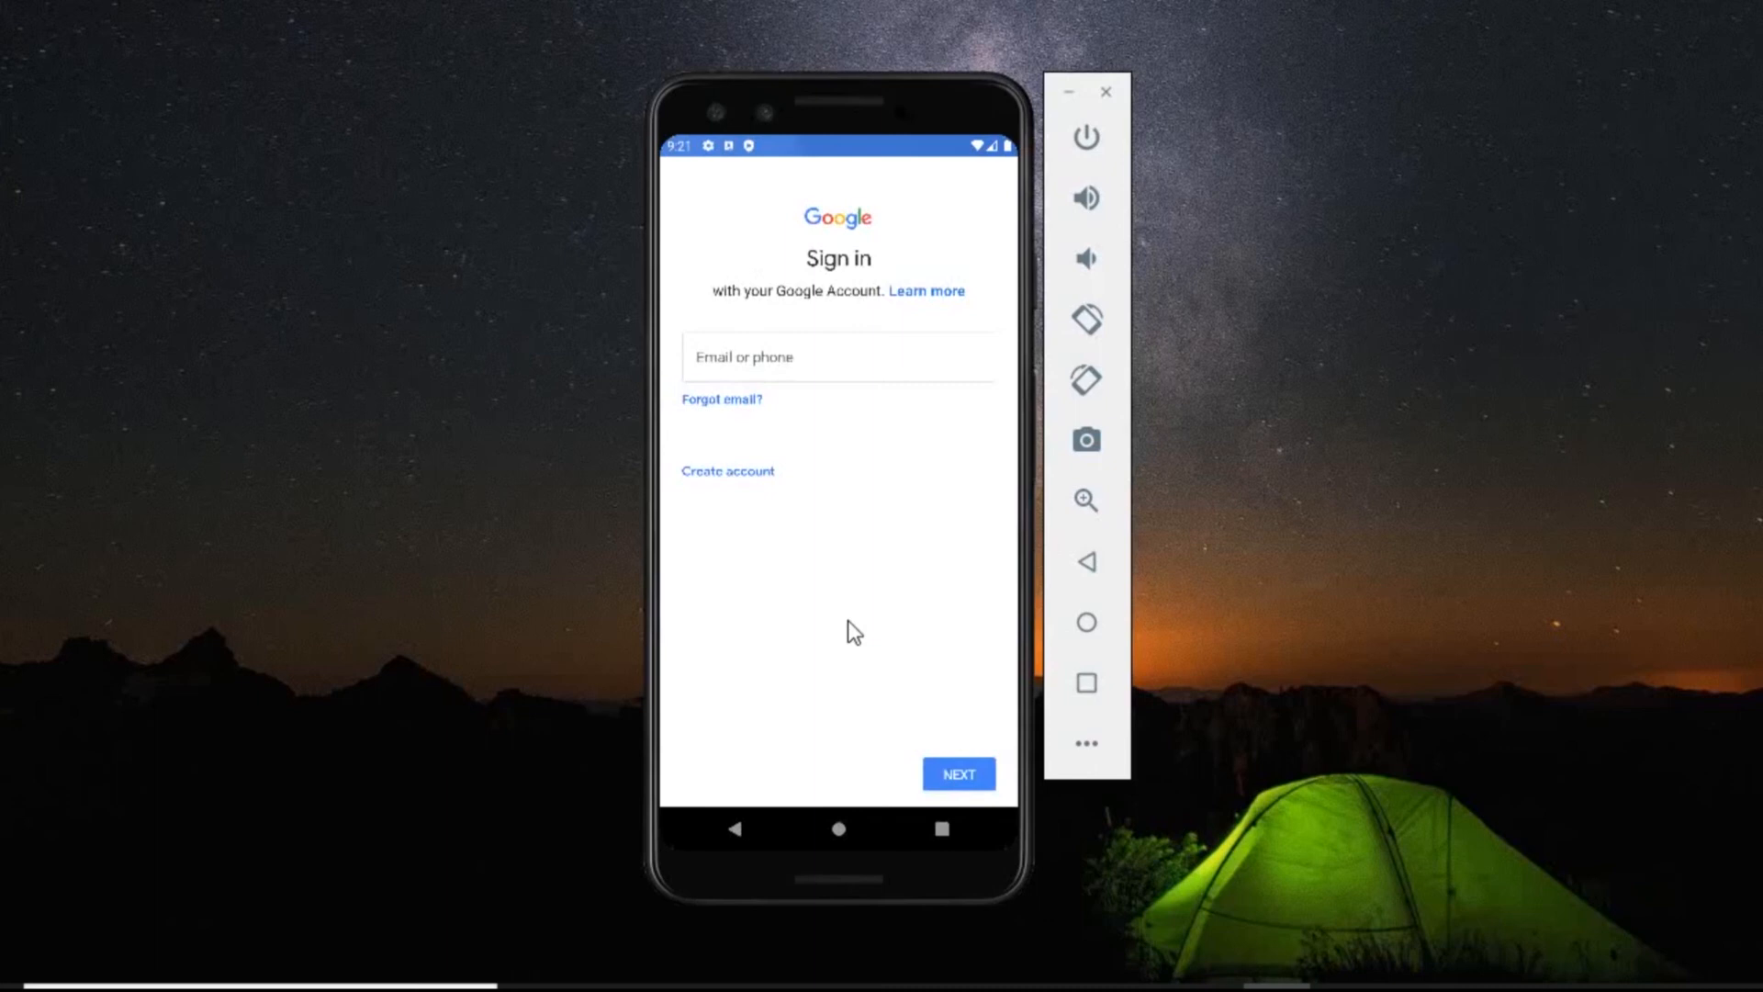
left_click(769, 362)
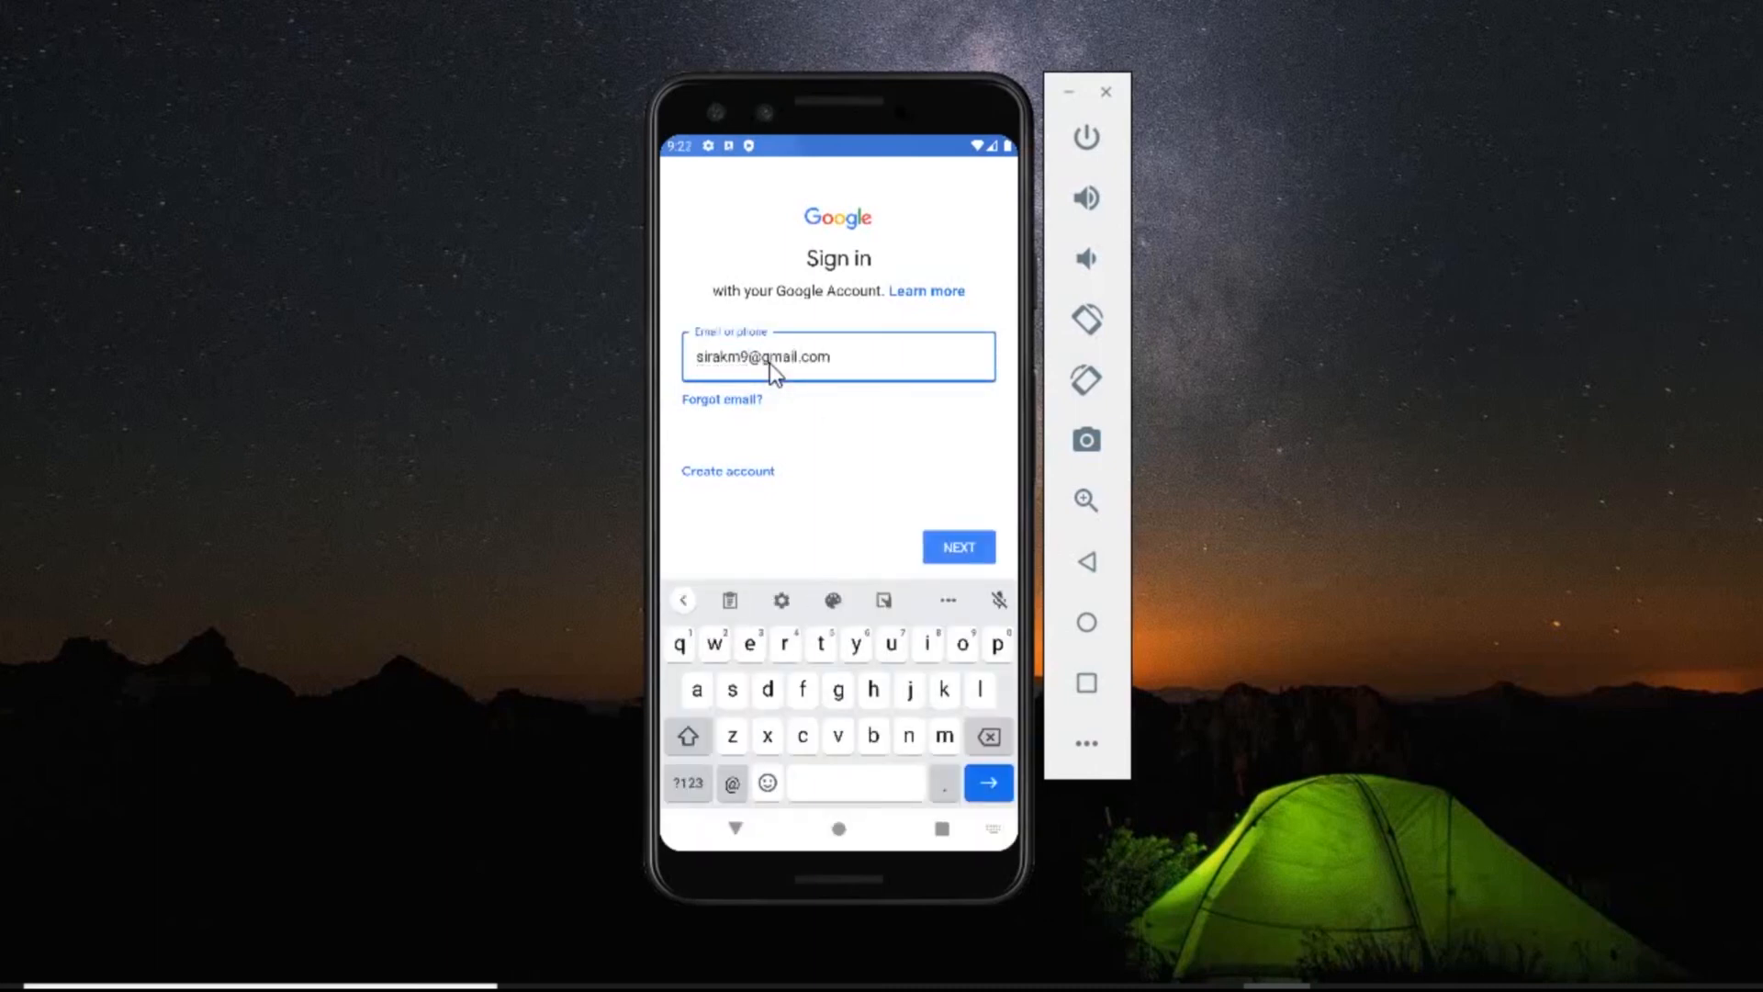
left_click(961, 551)
type("•••••••••••••••••••")
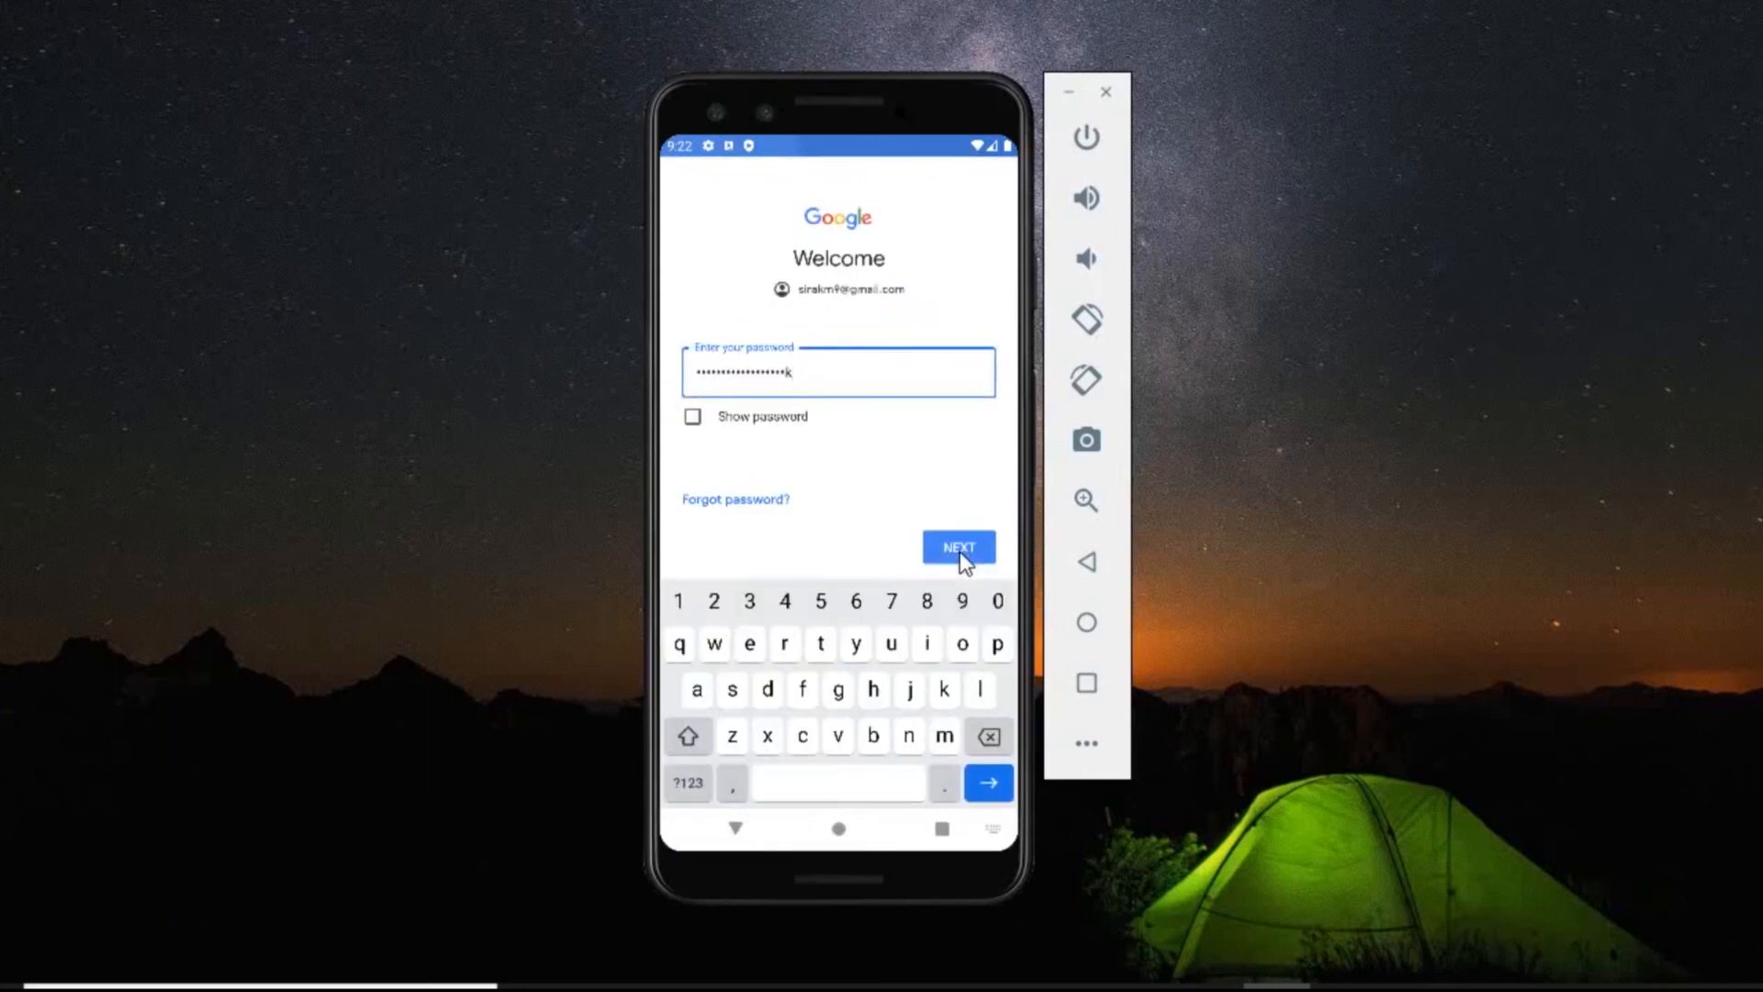
key("Return")
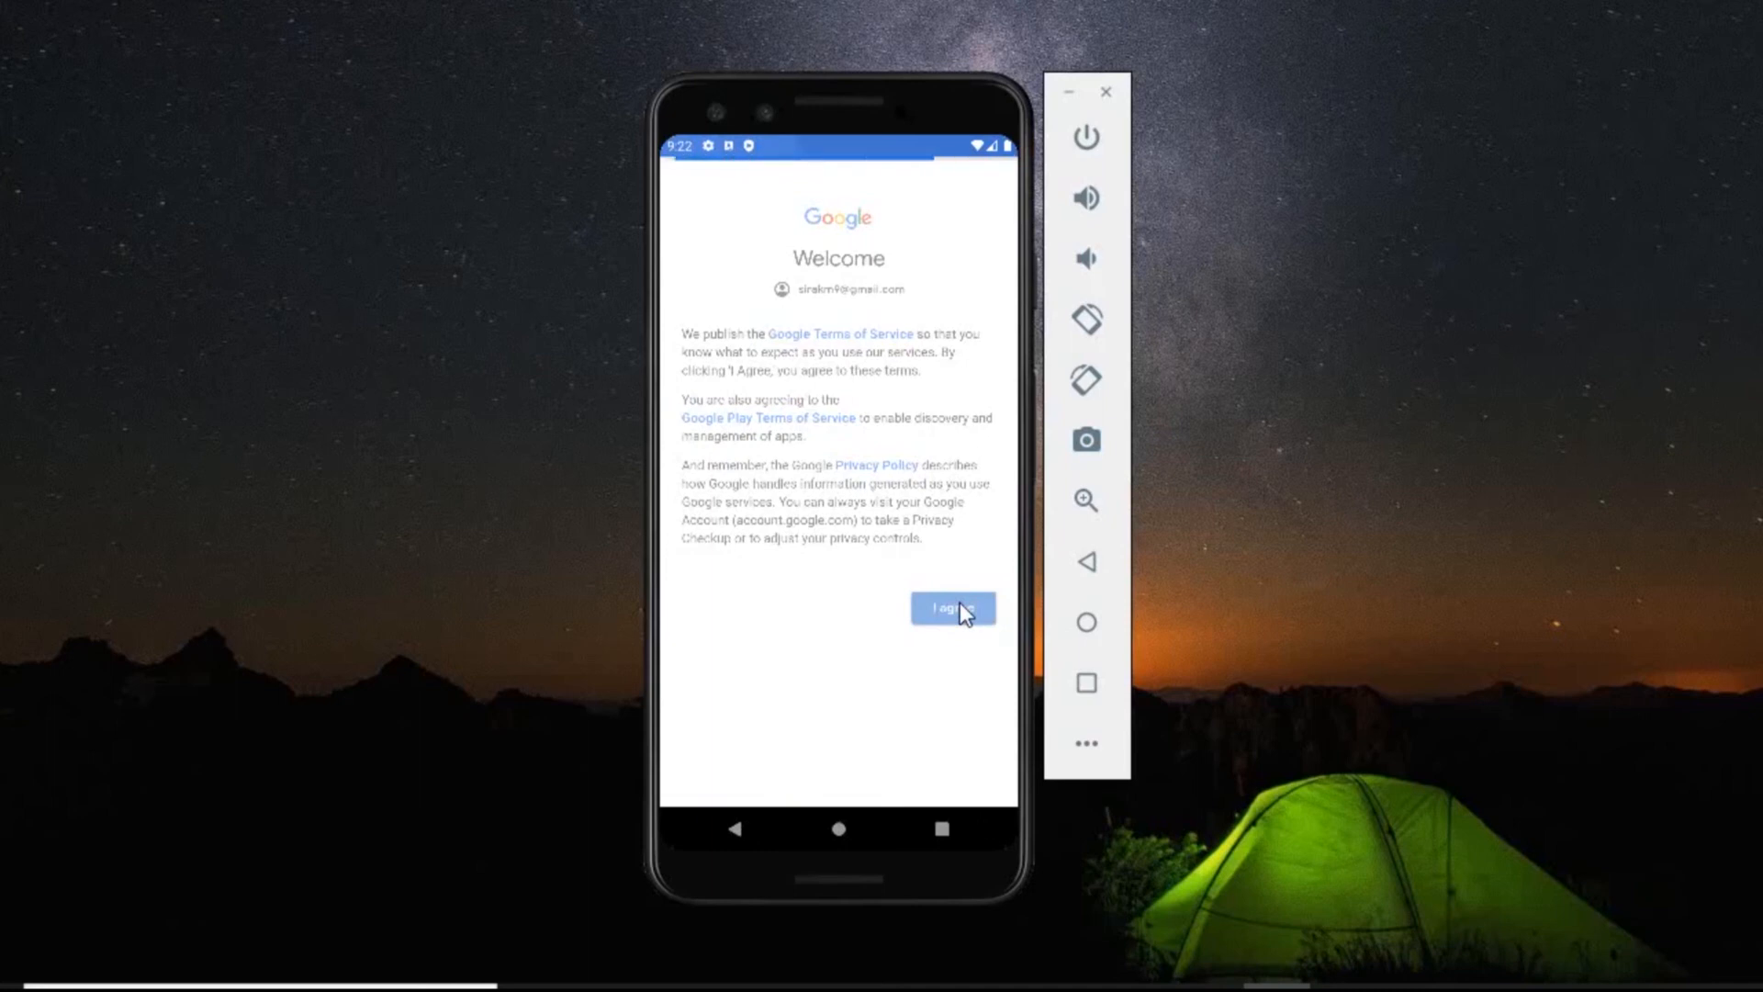
left_click(949, 773)
left_click(949, 774)
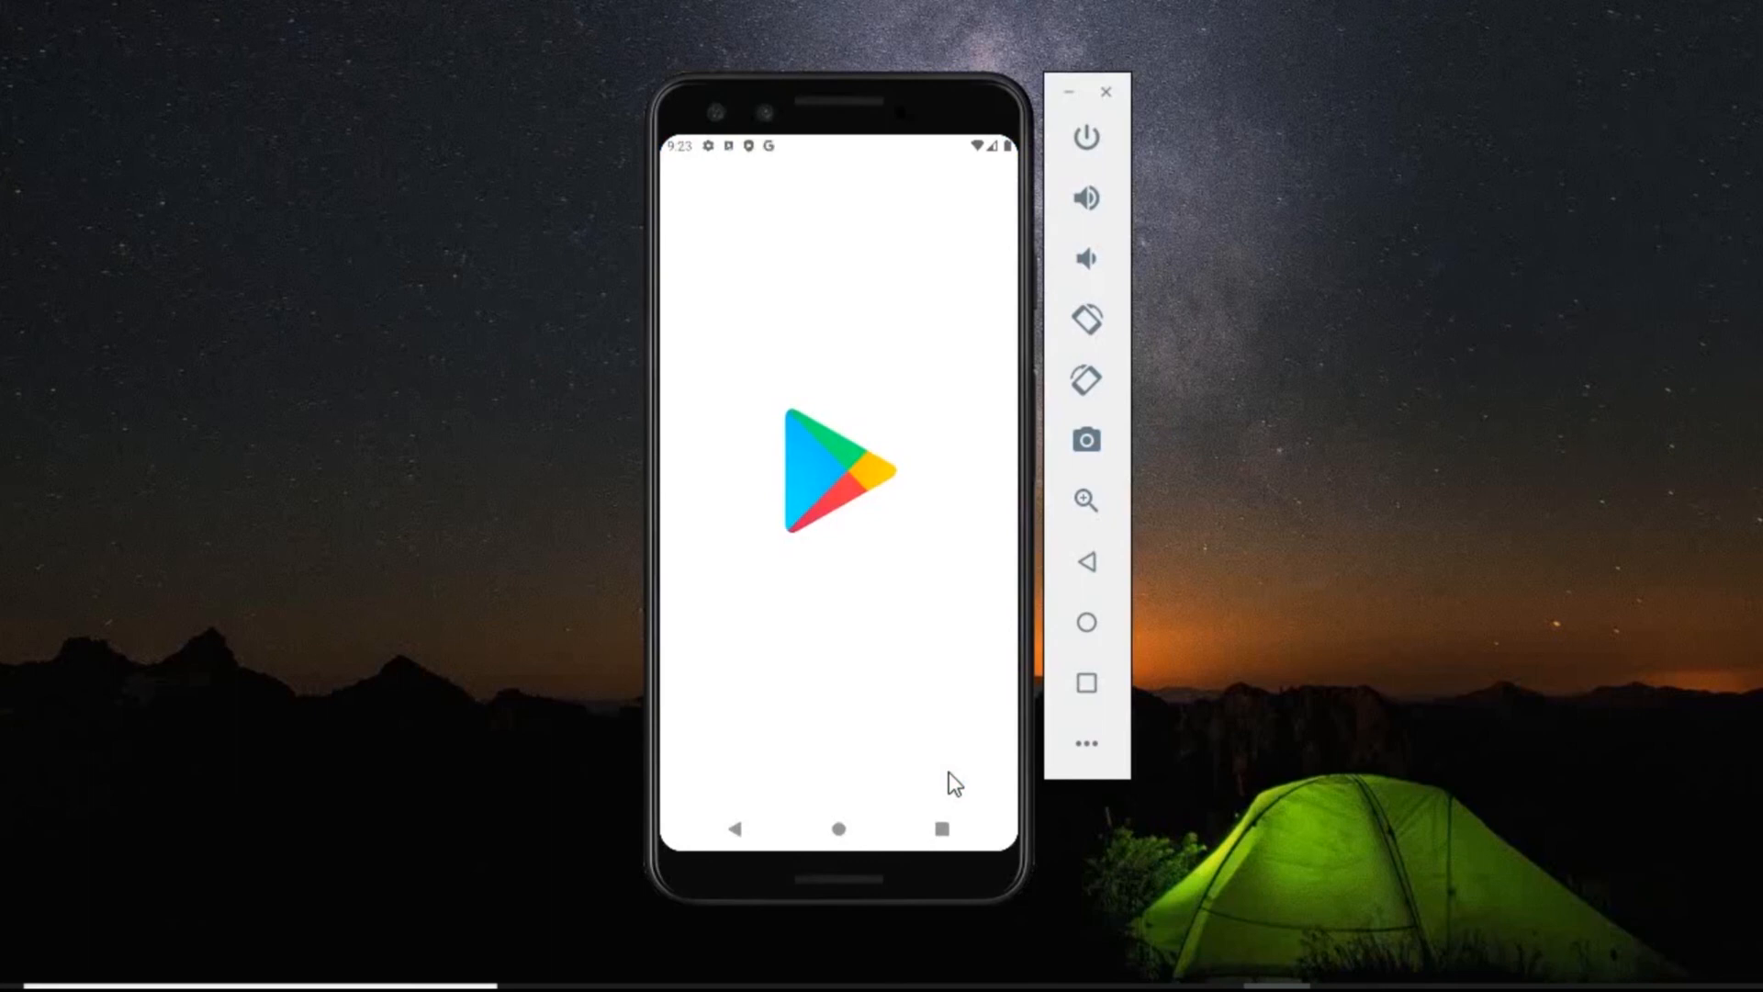
Move the emulator to the desktop's upper-left area and browse the recommended apps in the Play Store.
left_click_drag(943, 105, 454, 70)
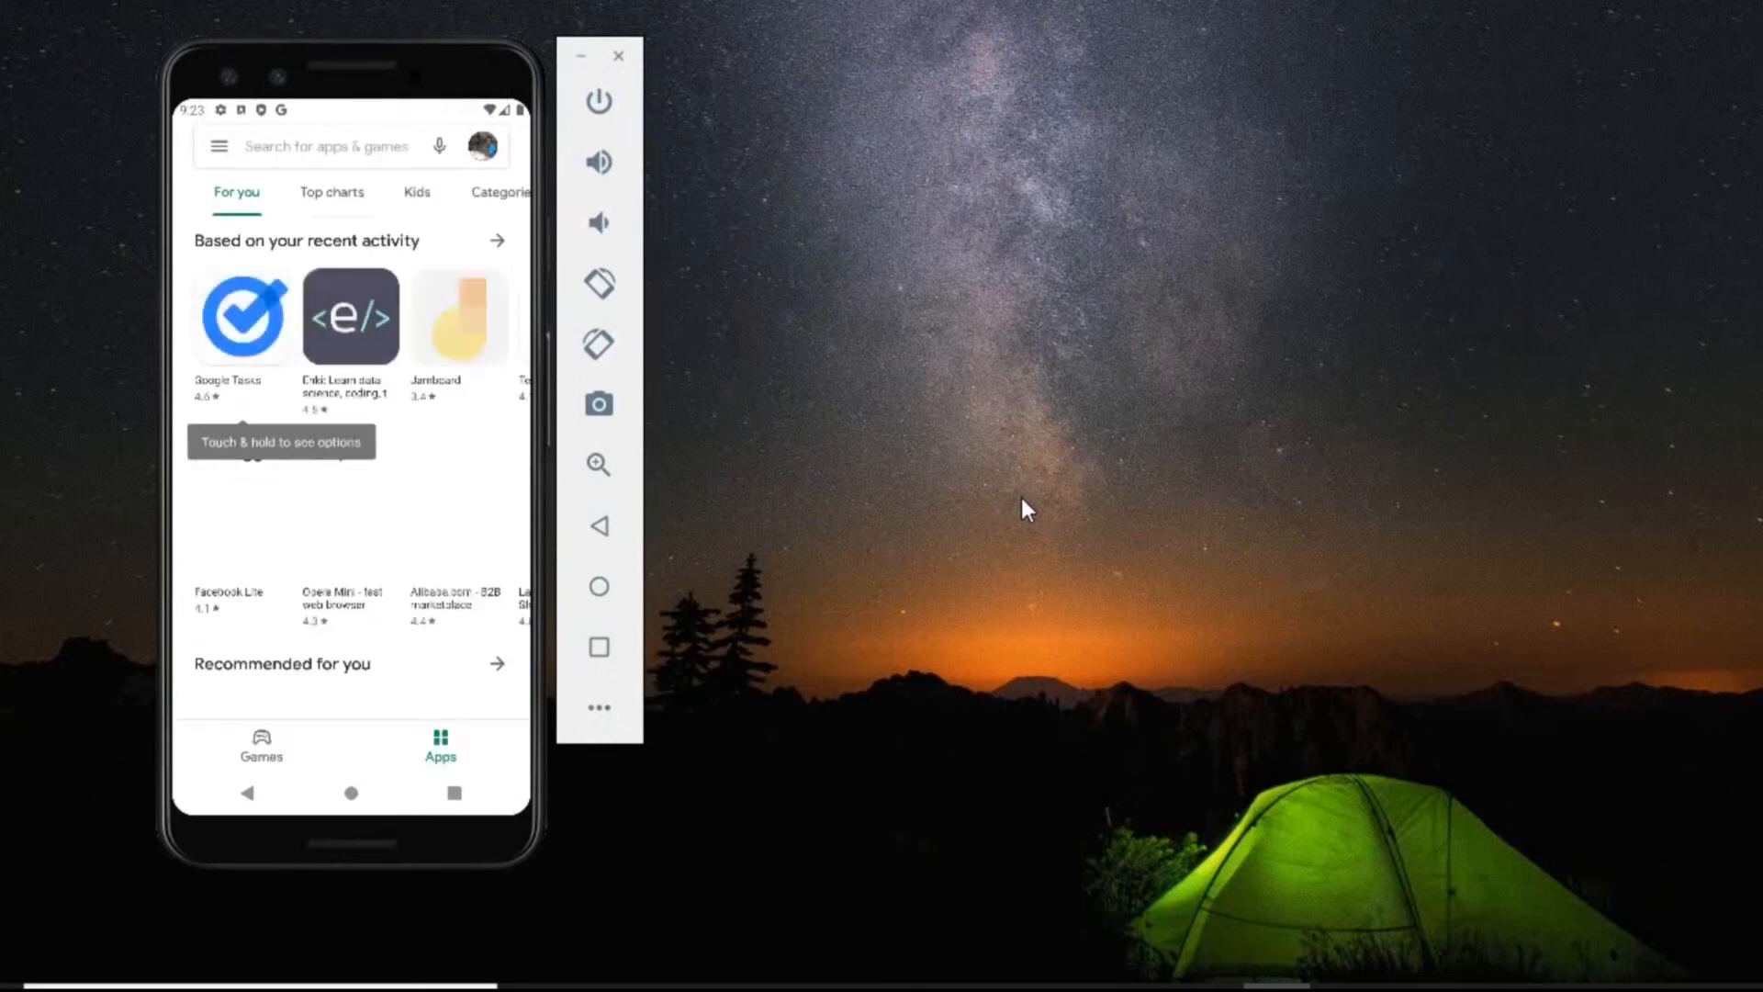
scroll(460, 397, "down", 2)
scroll(461, 397, "up", 2)
scroll(464, 404, "down", 5)
Return to the phone's home screen and launch YouTube from the list of all apps.
left_click(351, 793)
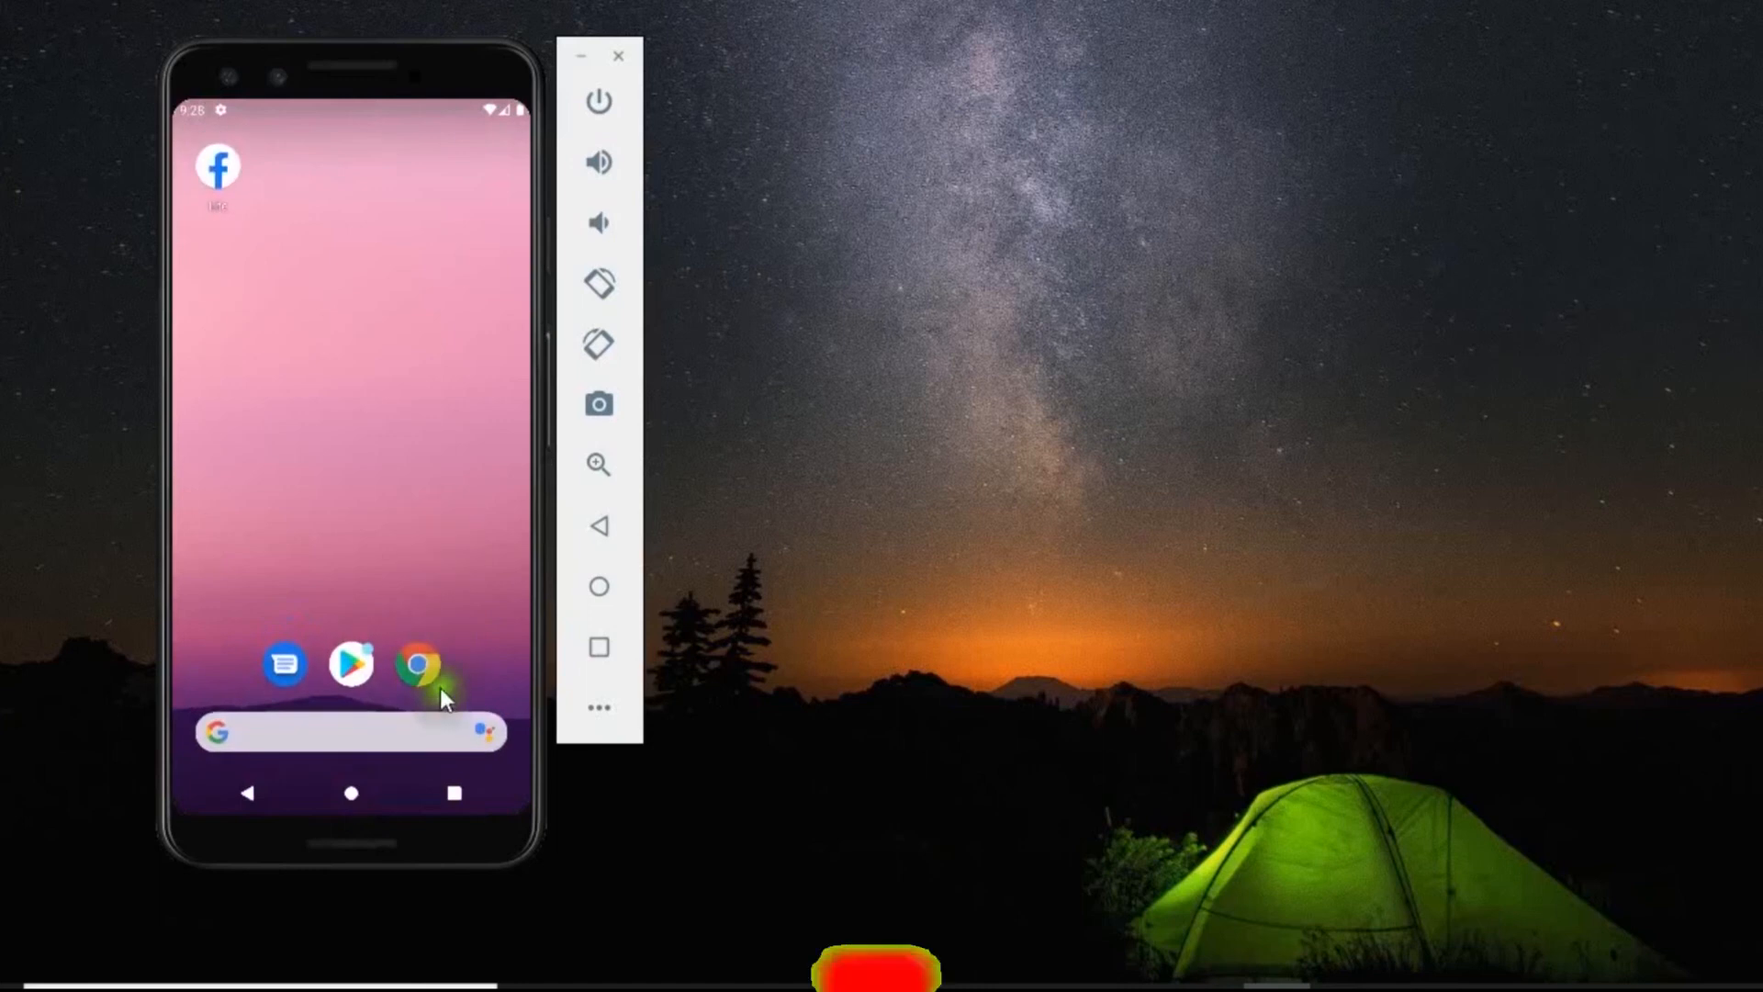
left_click_drag(443, 704, 404, 198)
left_click(477, 527)
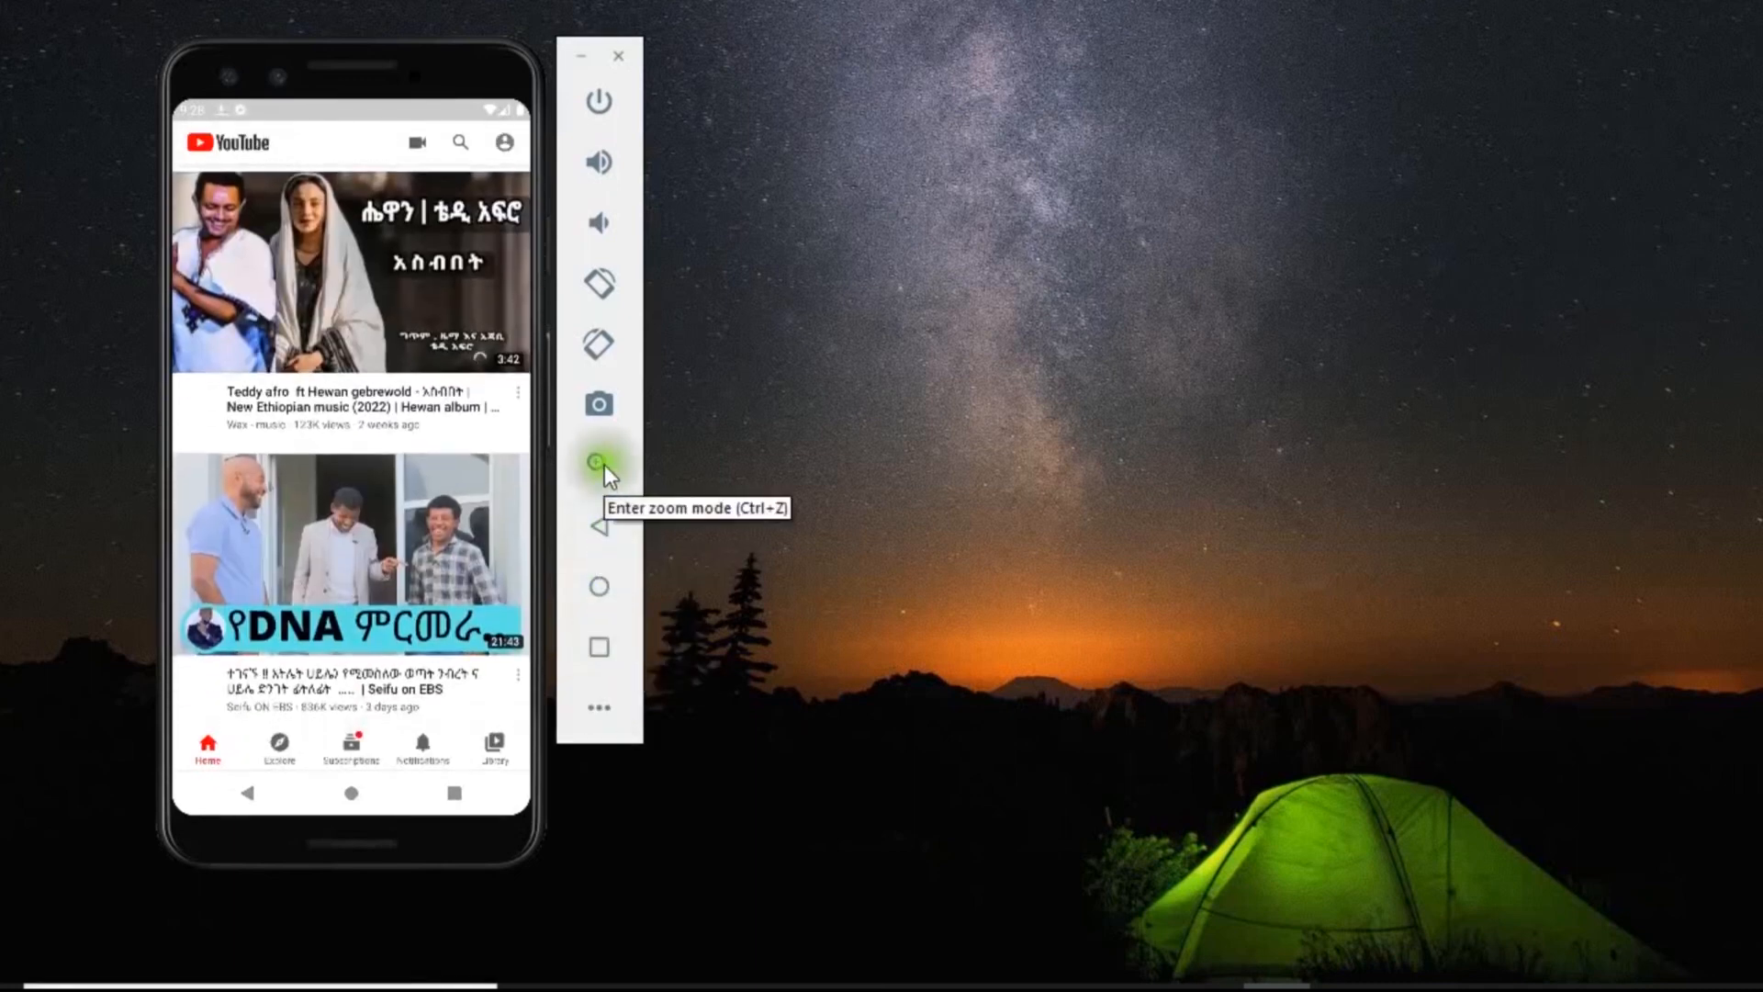
Try the emulator's zoom mode and switch it back off.
left_click(593, 463)
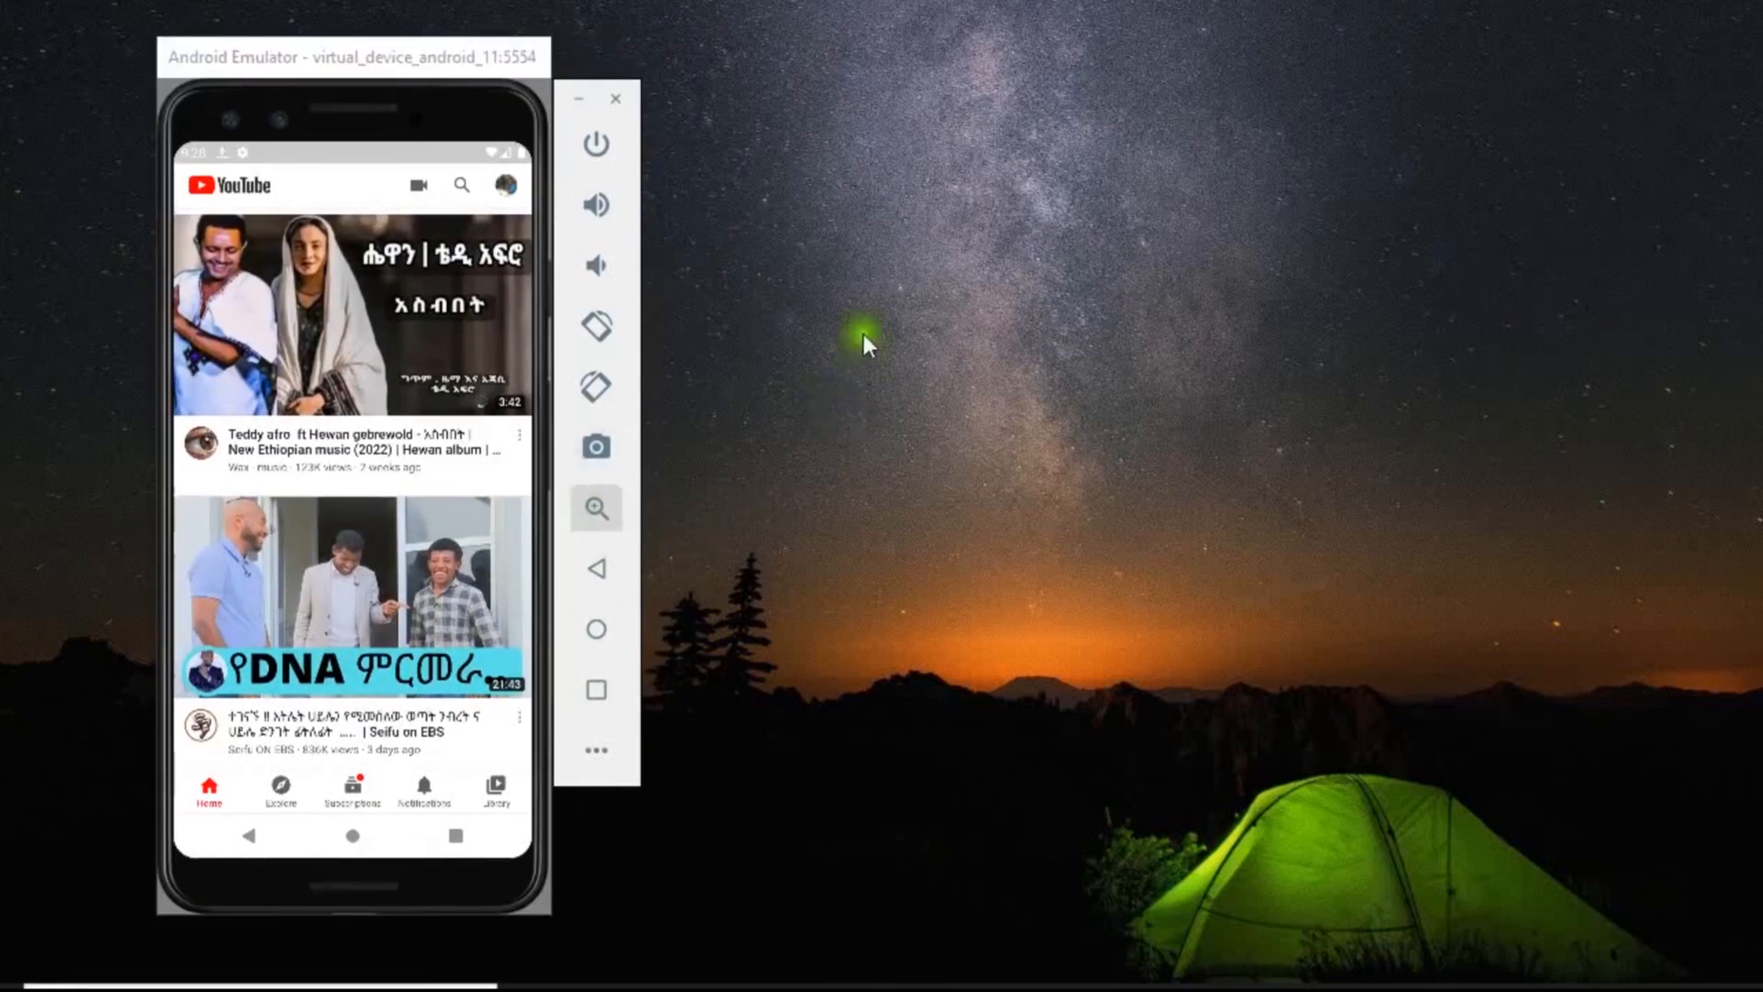
right_click(867, 481)
left_click(927, 575)
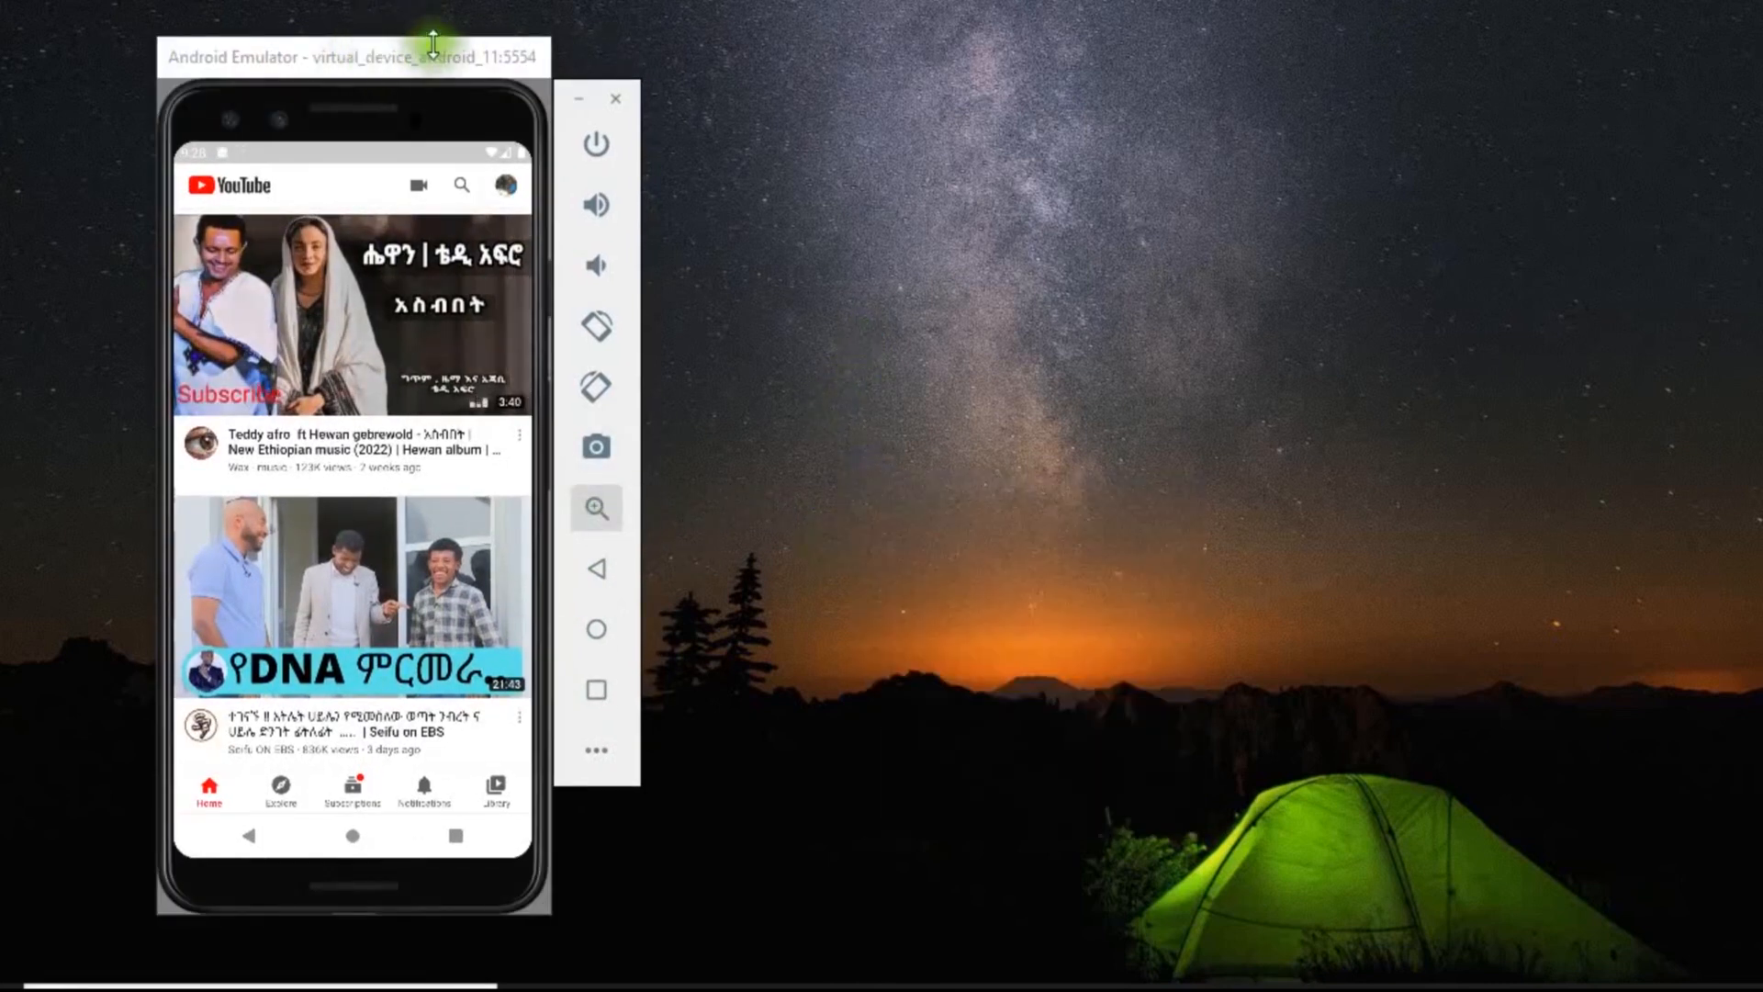
left_click(599, 510)
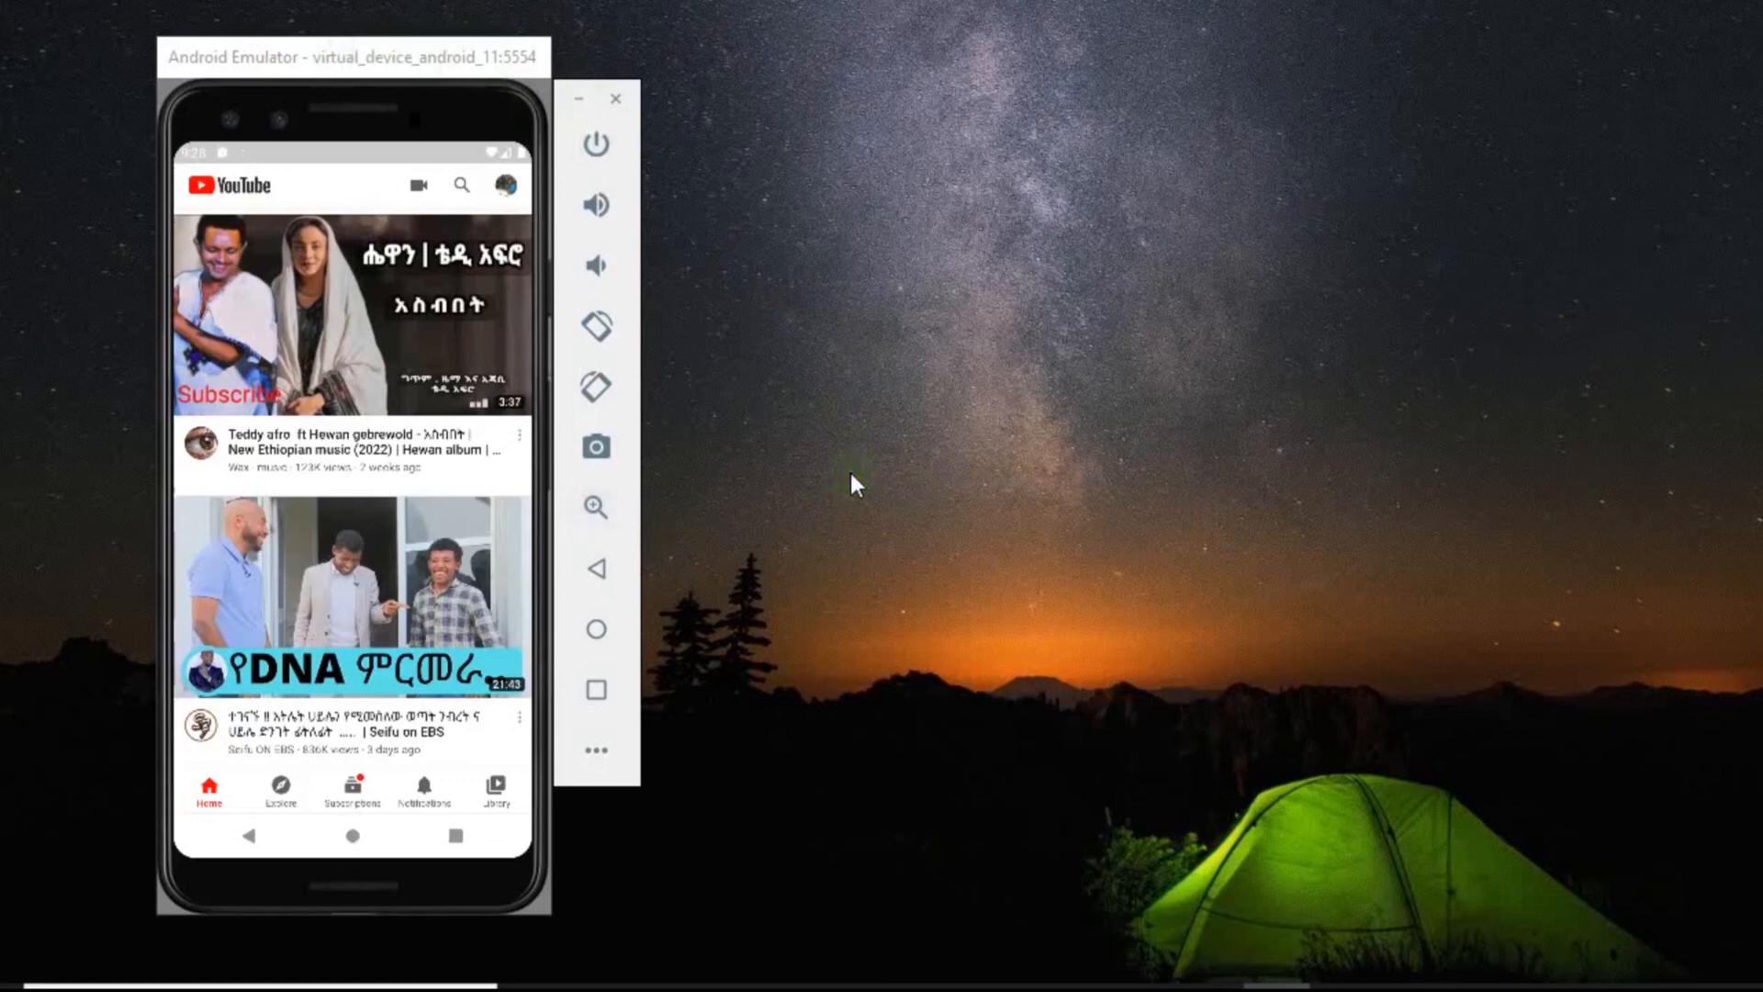
left_click(593, 476)
left_click(595, 513)
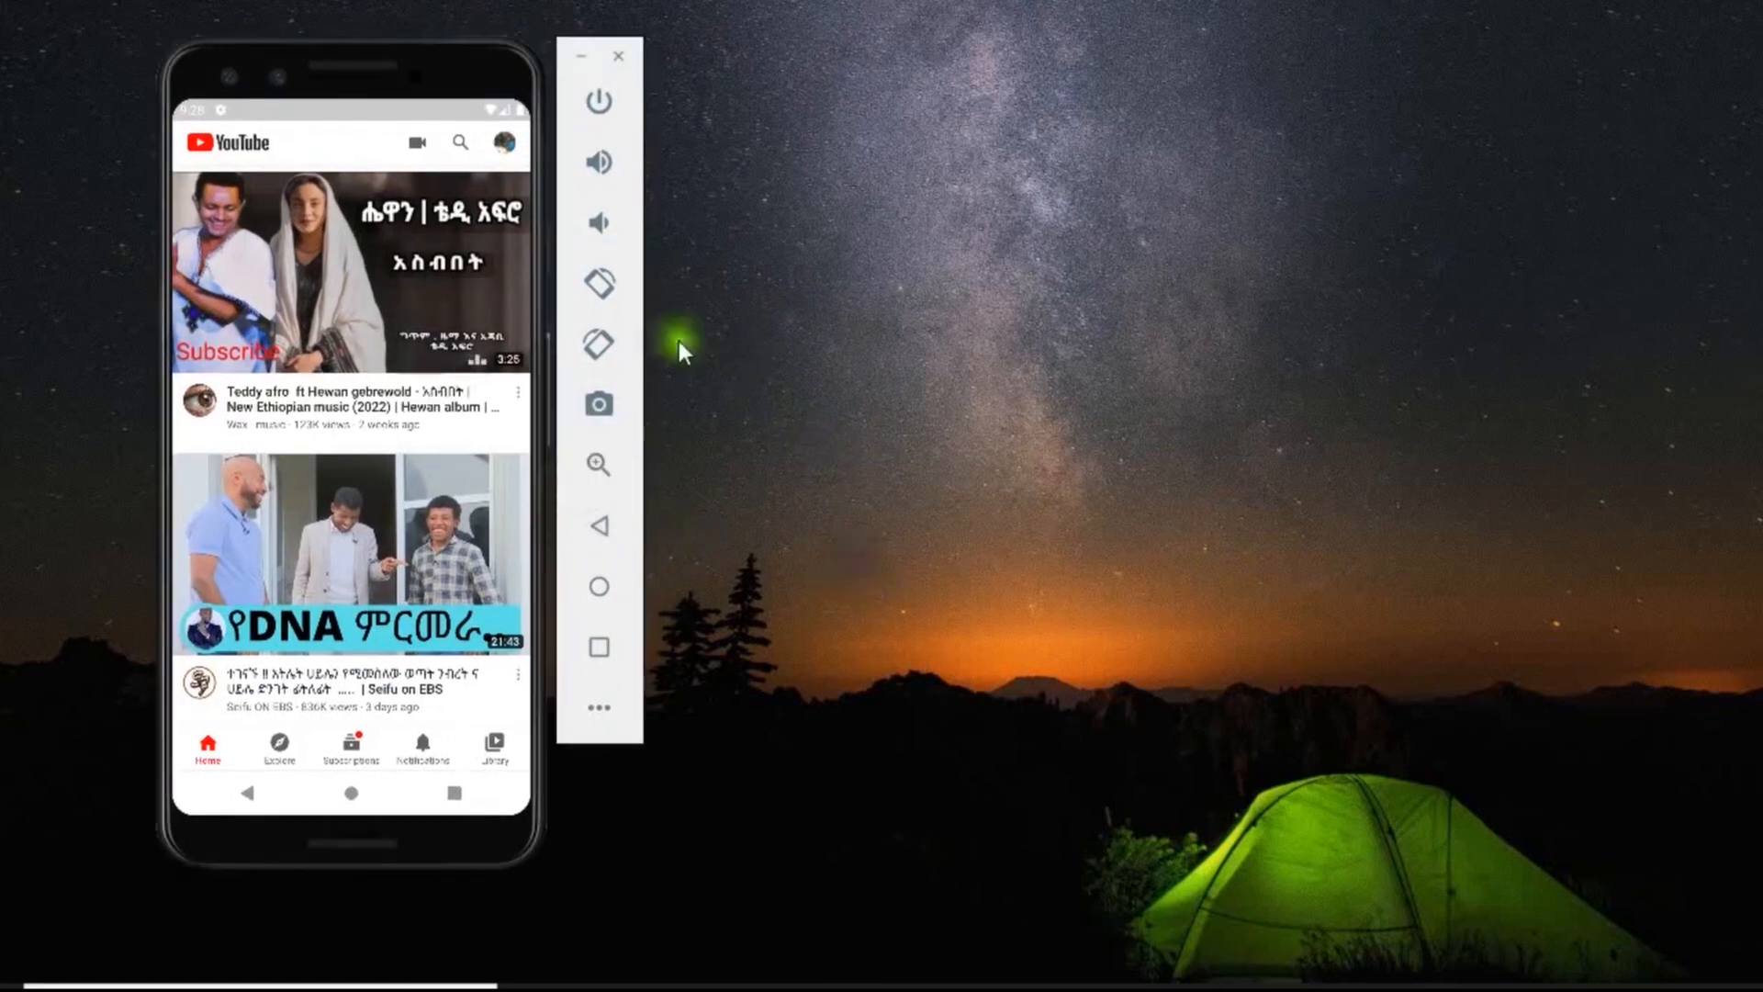
Raise the phone's volume, and open and pause the Teddy Afro video at the head of the YouTube feed.
left_click(602, 163)
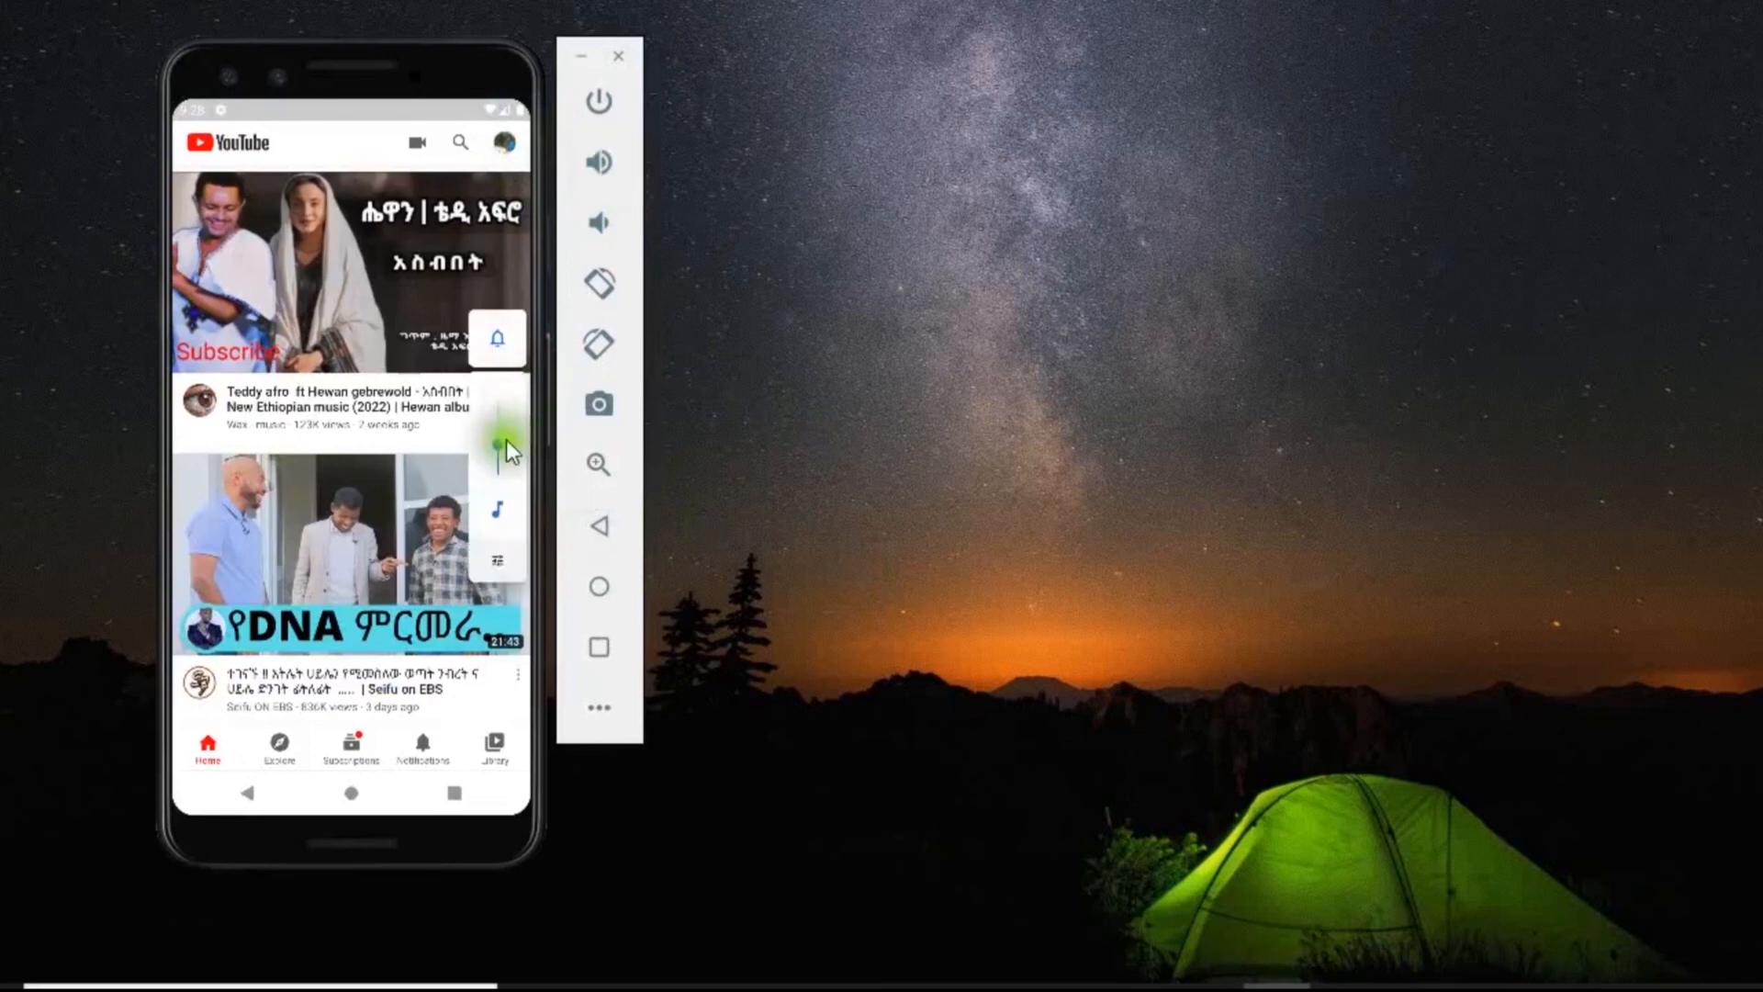
left_click(384, 291)
left_click(356, 246)
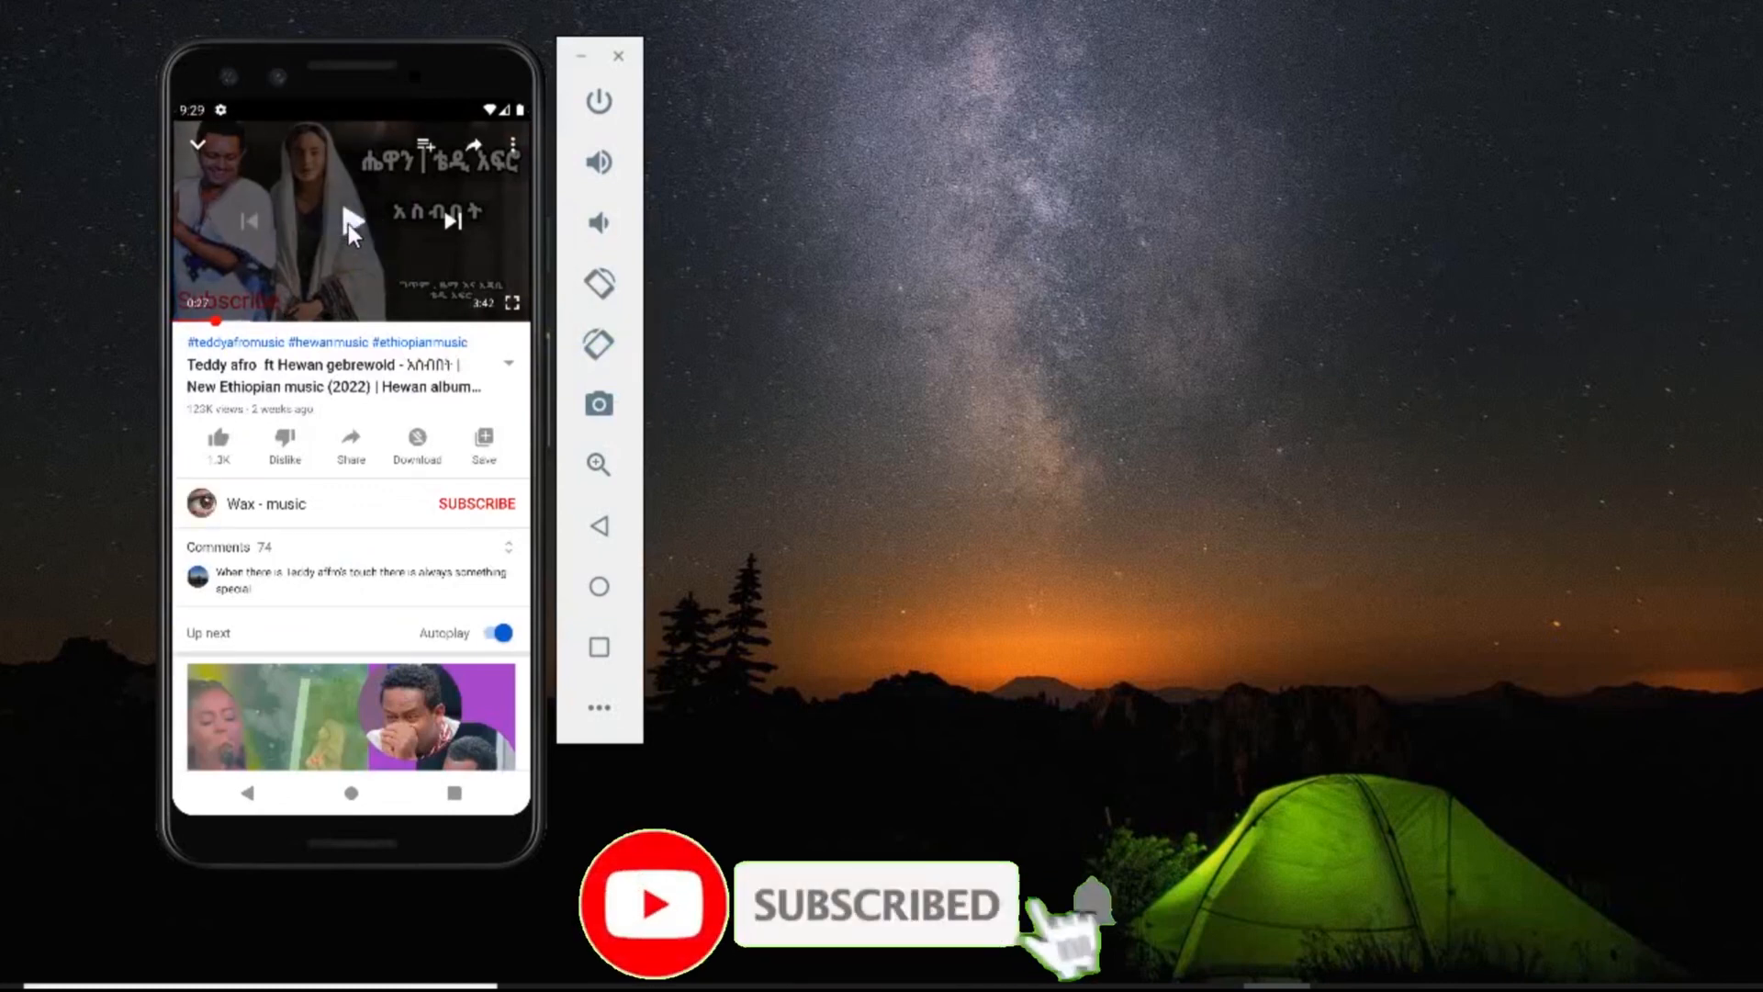
Rotate the phone to landscape and show the video full screen.
left_click(599, 283)
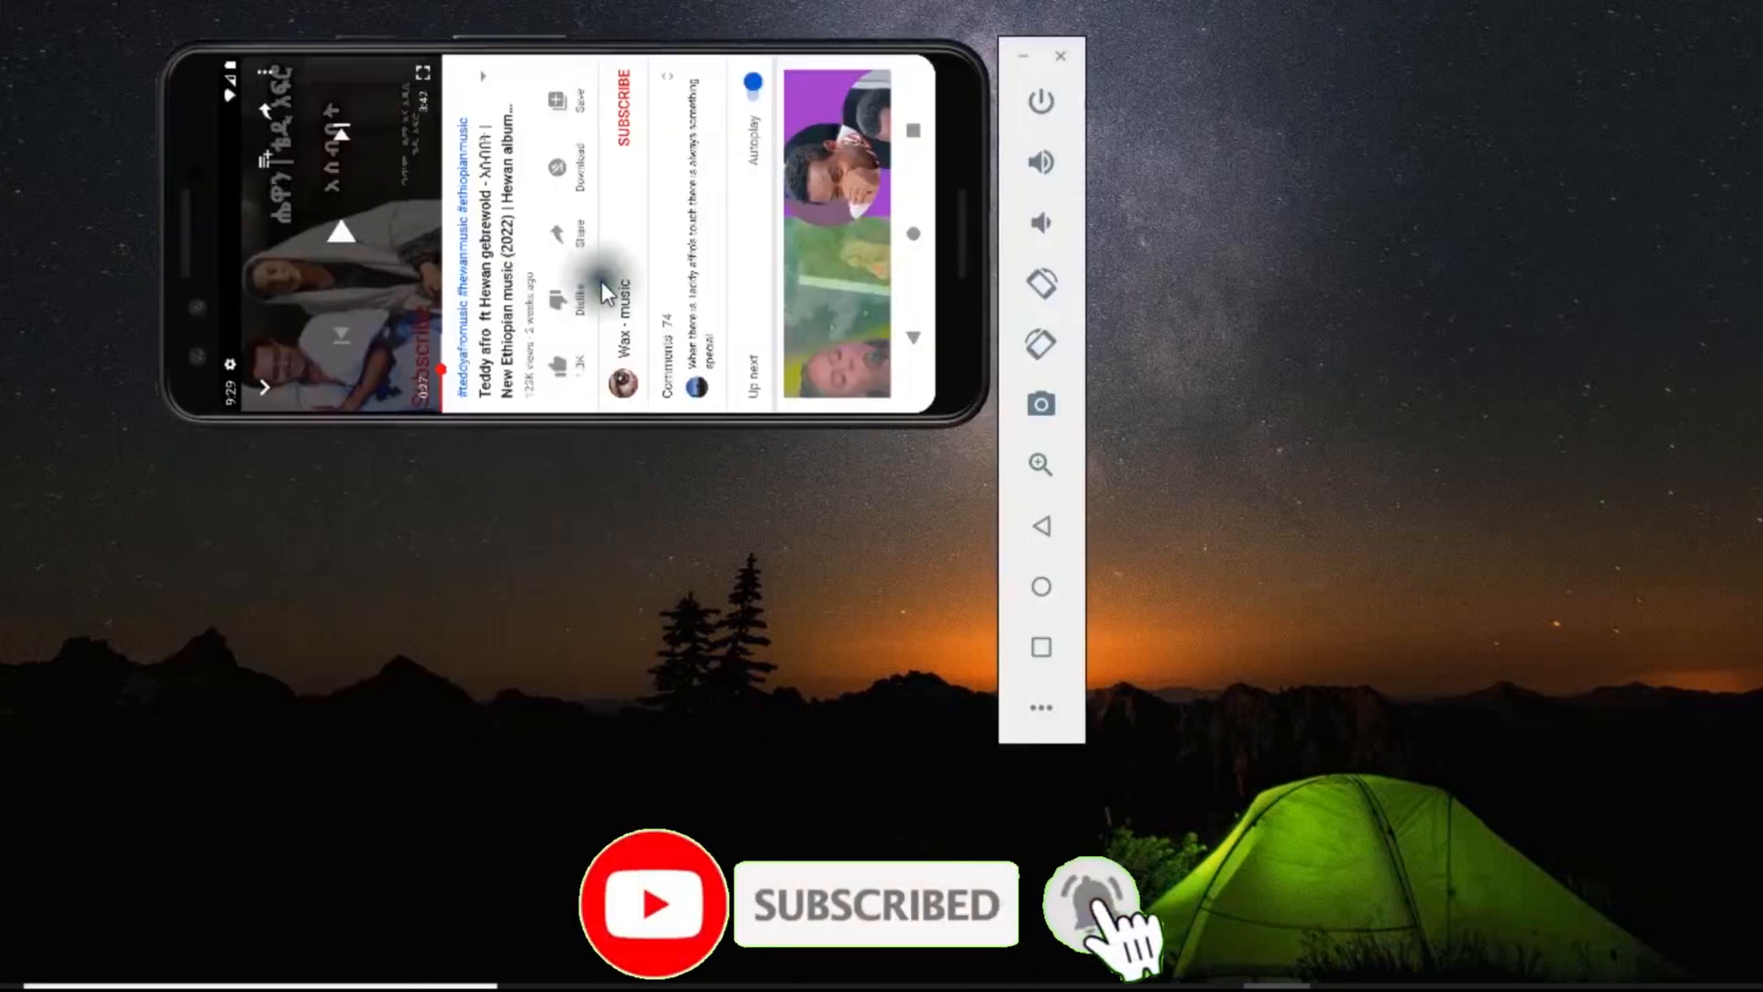
left_click(421, 78)
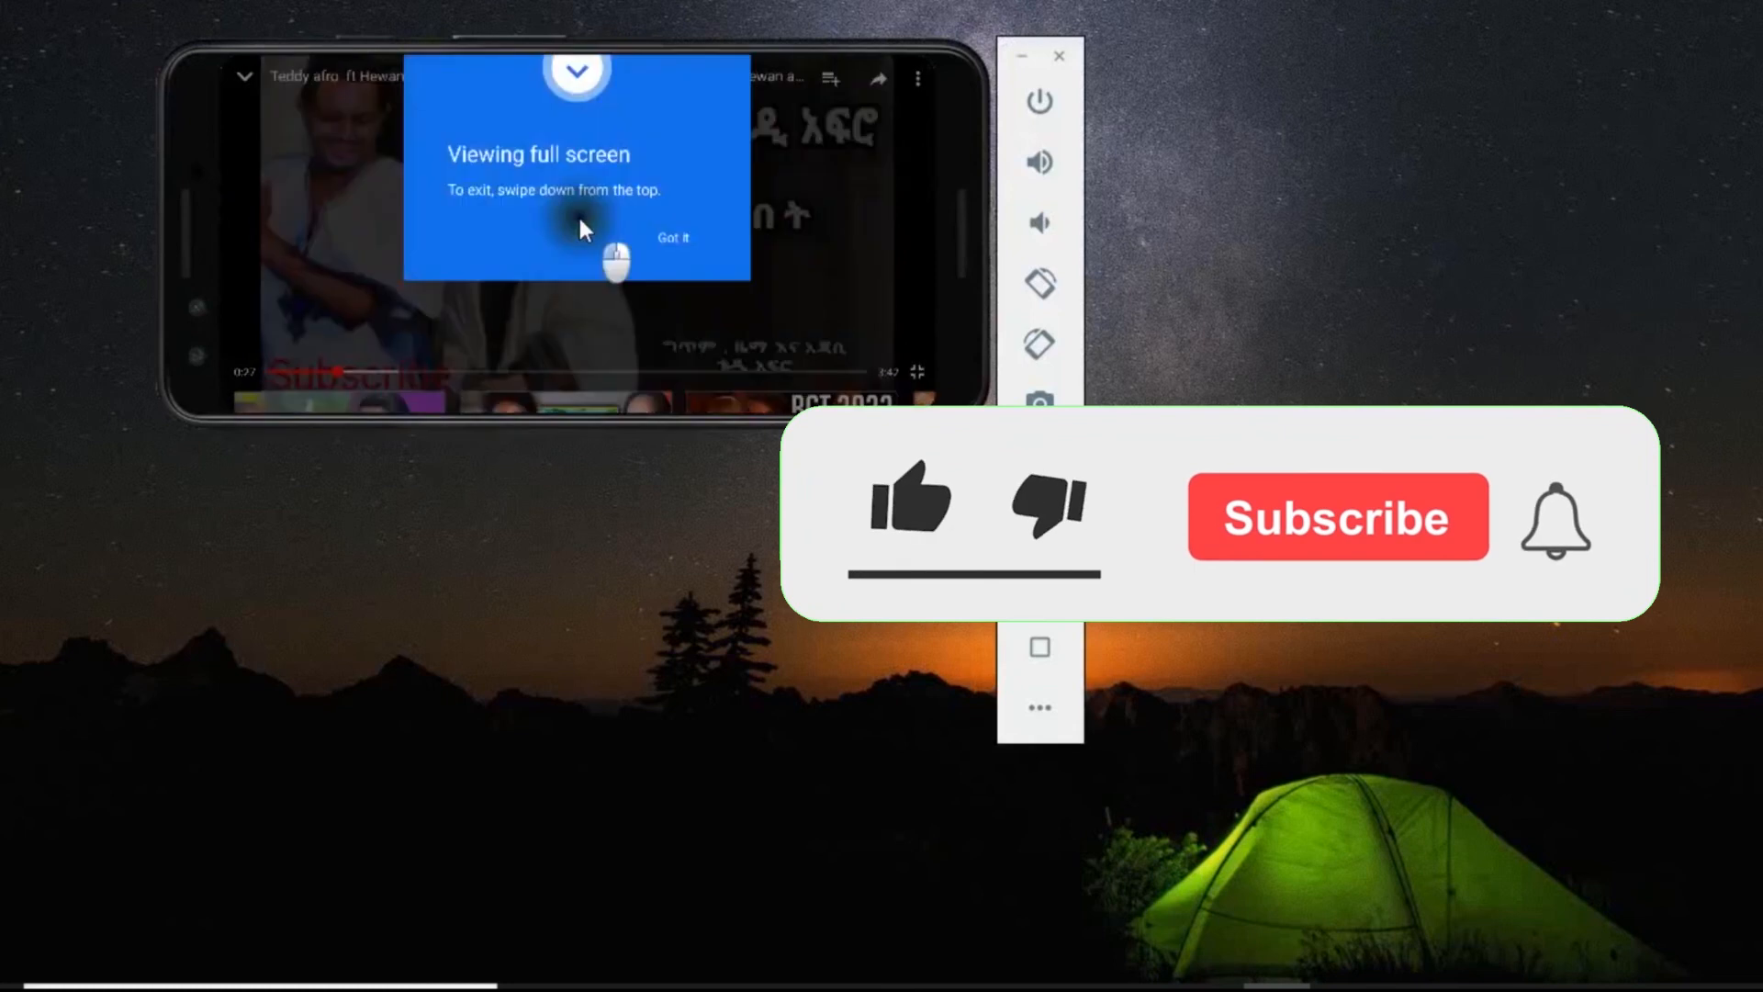